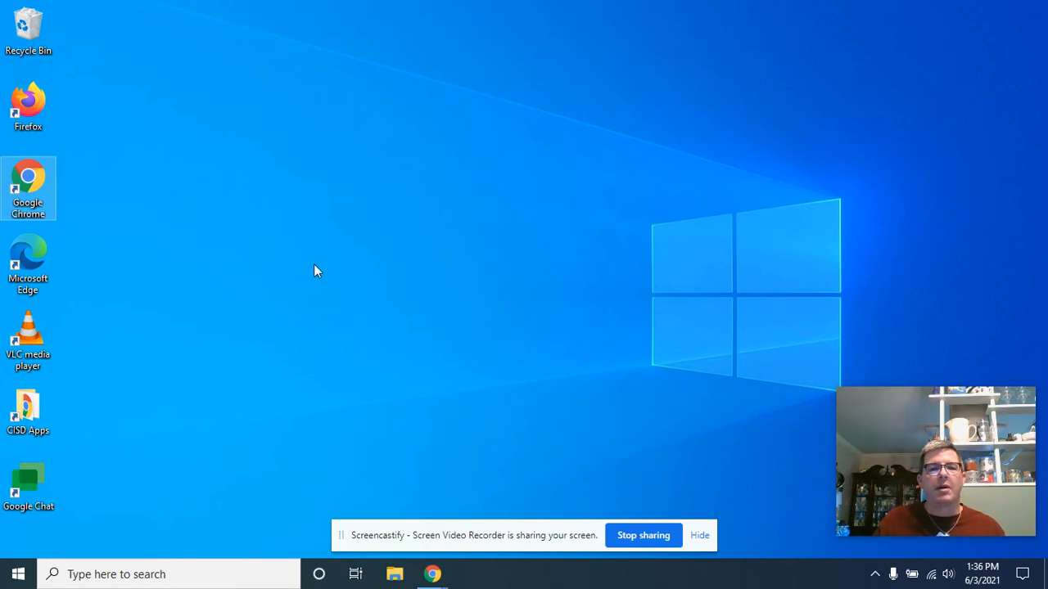
Step: Launch Microsoft Word and create a new blank document
{"action": "left_click", "coordinate": [165, 573]}
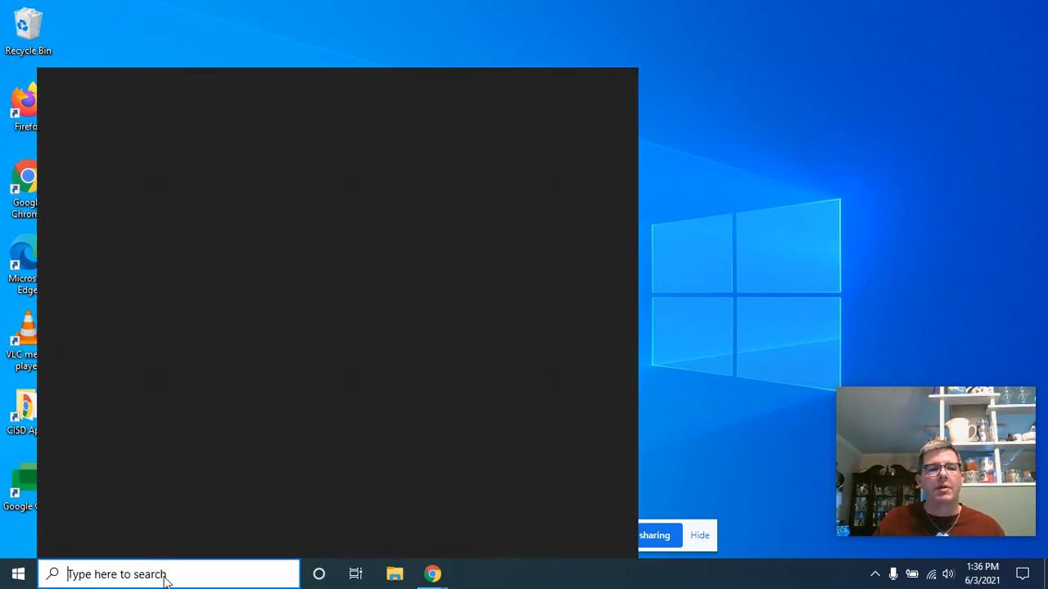
{"action": "type", "text": "WORD"}
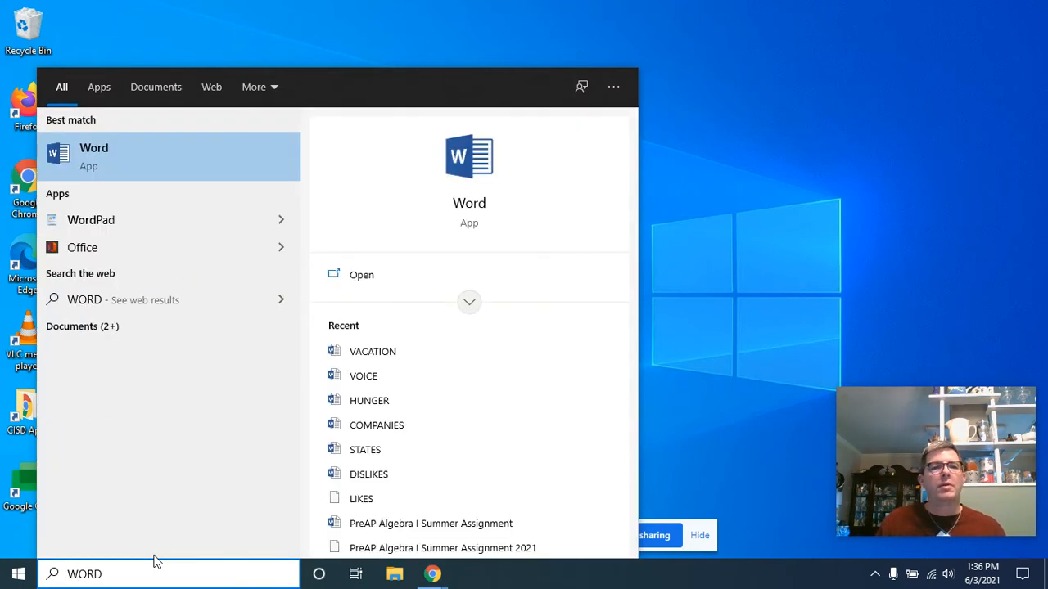
{"action": "left_click", "coordinate": [125, 153]}
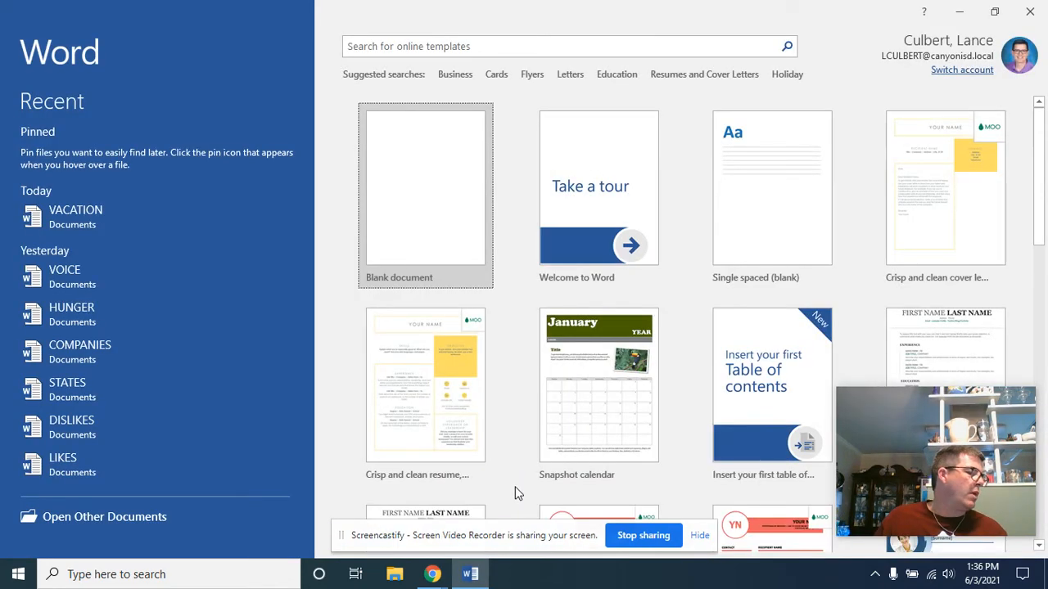
{"action": "left_click", "coordinate": [409, 211]}
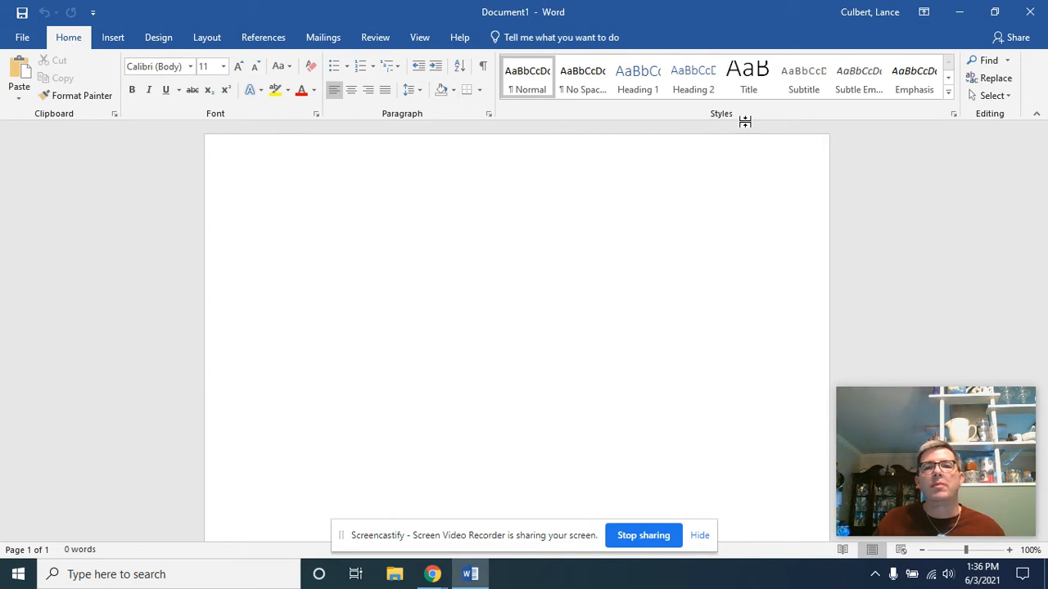
Step: Apply the No Spacing style to the empty document and turn on the display of formatting marks
{"action": "left_click", "coordinate": [580, 90]}
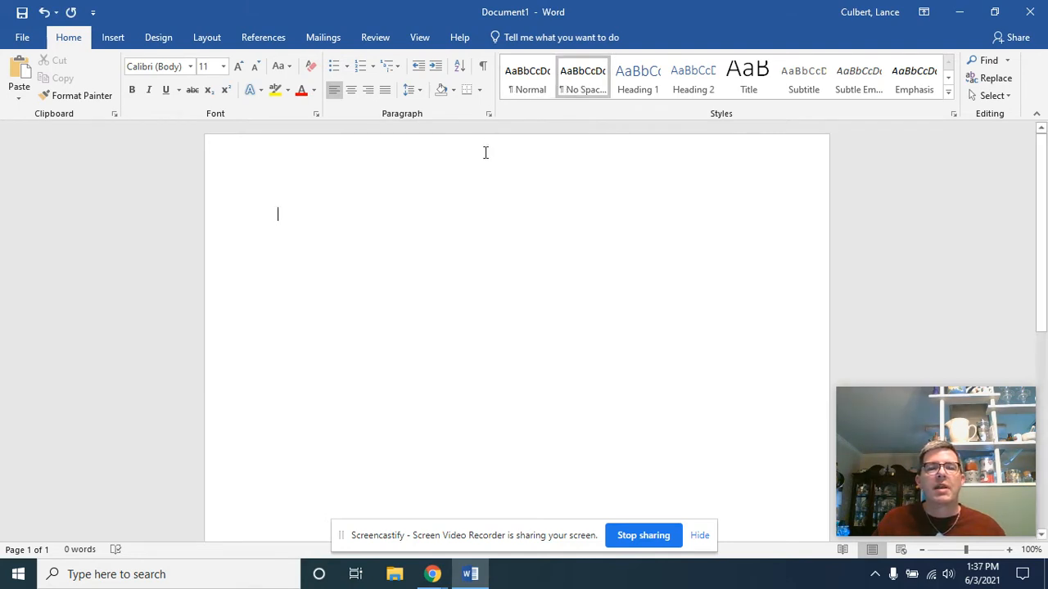
{"action": "left_click", "coordinate": [483, 66]}
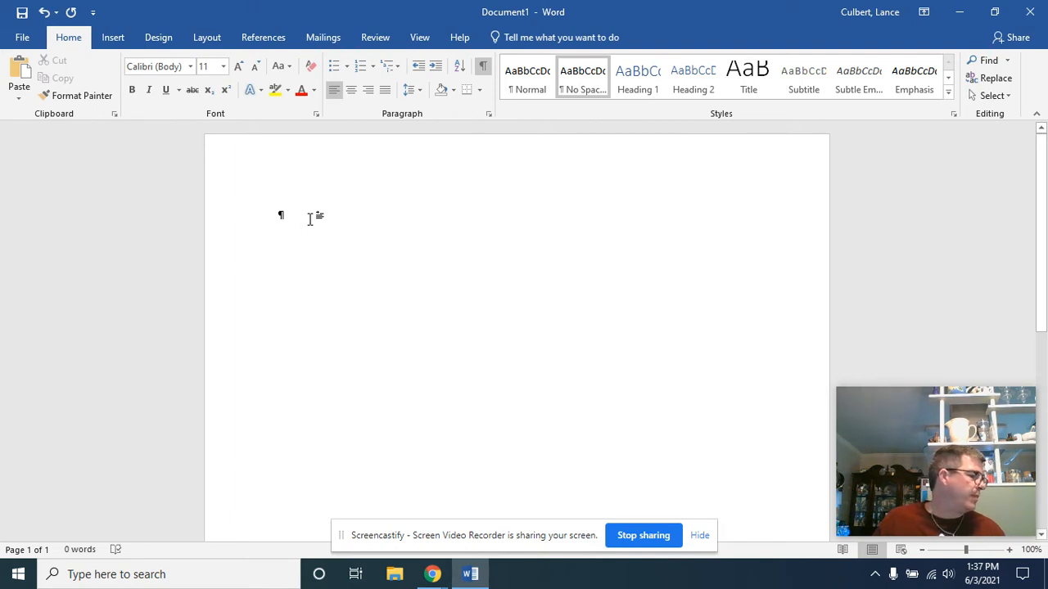
Step: Save the document in the Documents folder as a Word Document named CELEBS
{"action": "left_click", "coordinate": [21, 12]}
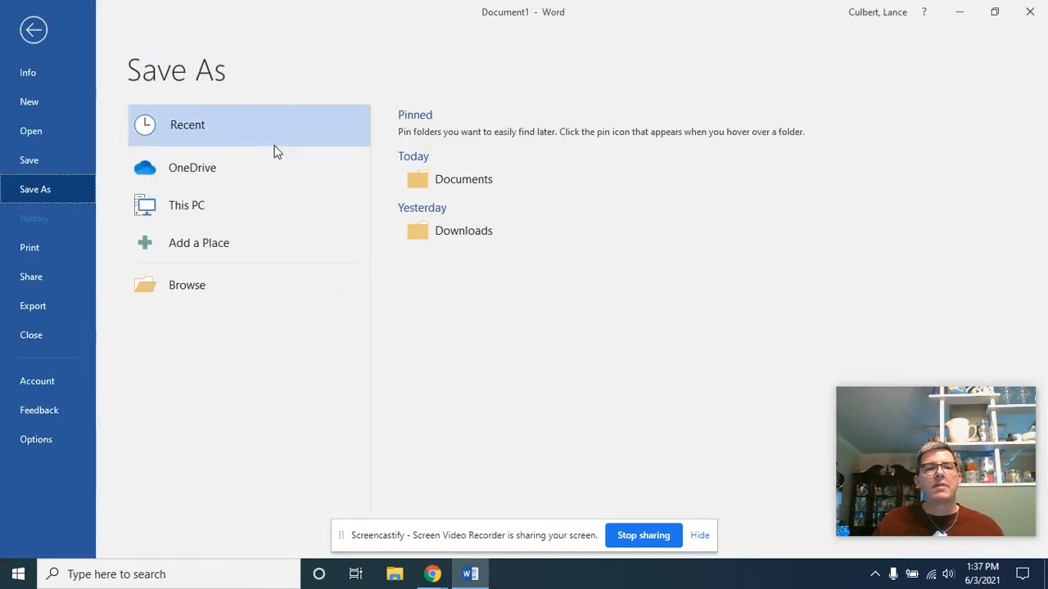
{"action": "left_click", "coordinate": [228, 285]}
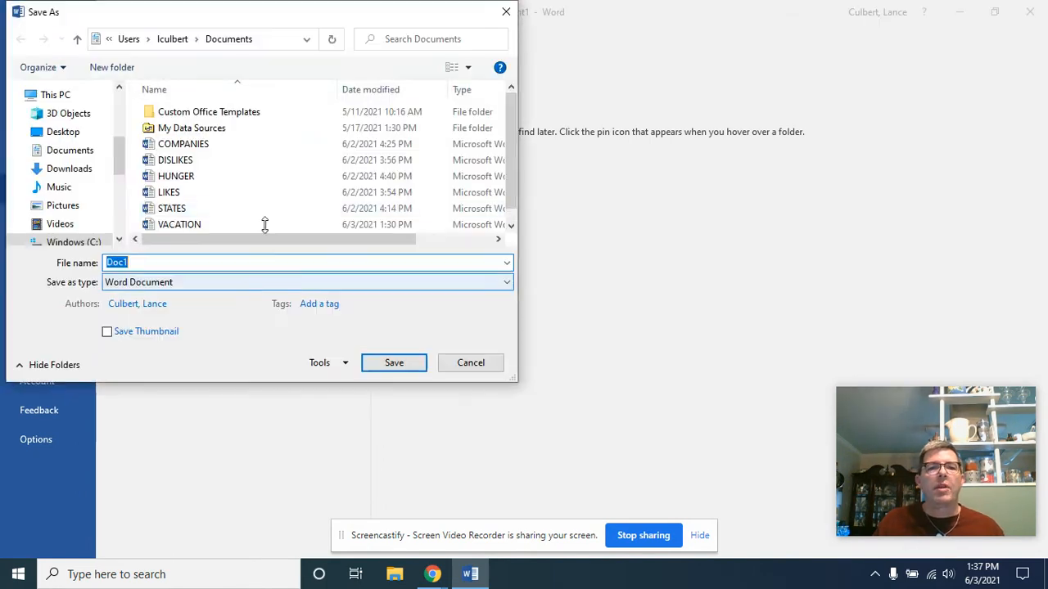
{"action": "left_click", "coordinate": [74, 152]}
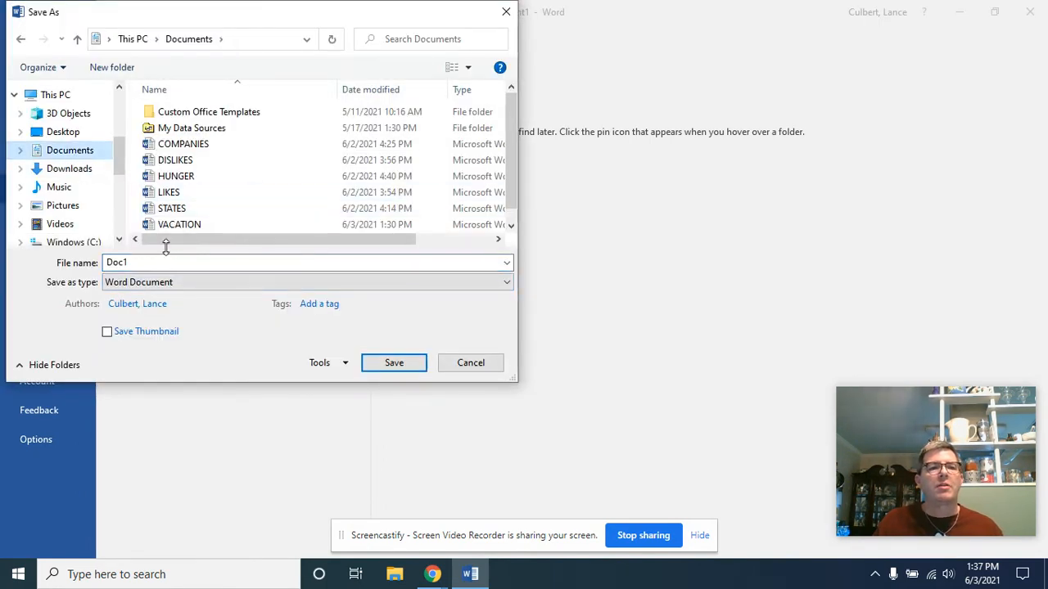
{"action": "left_click_drag", "start_coordinate": [163, 262], "coordinate": [40, 260]}
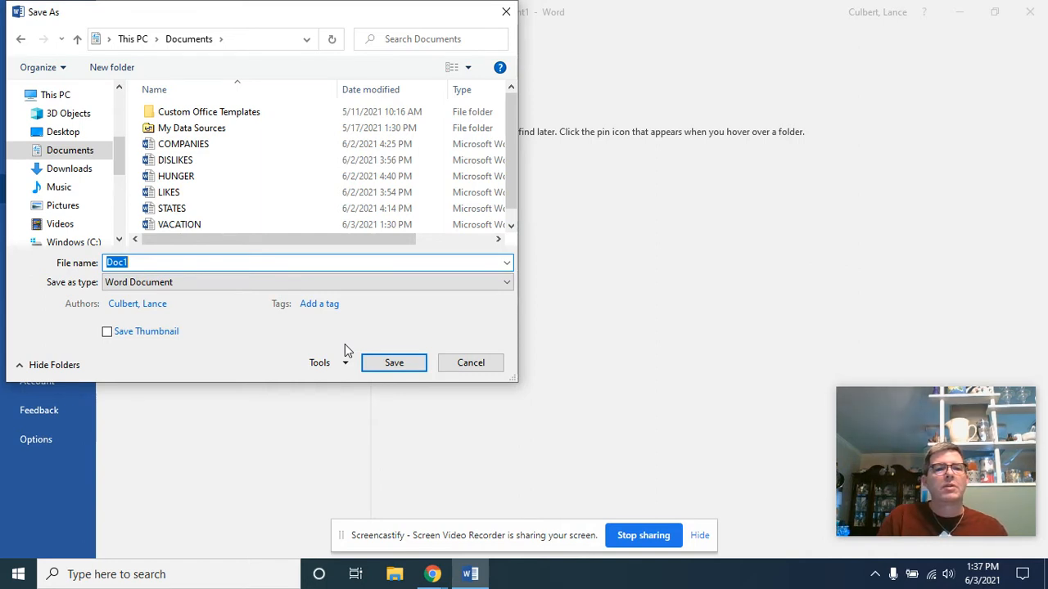
{"action": "type", "text": "CELEBS"}
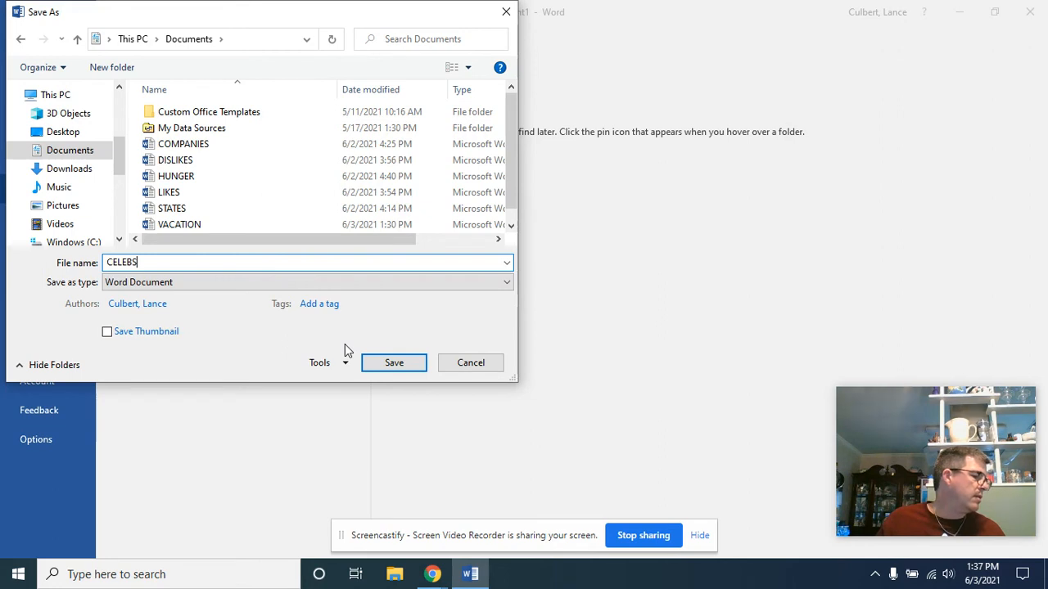
{"action": "key", "text": "Return"}
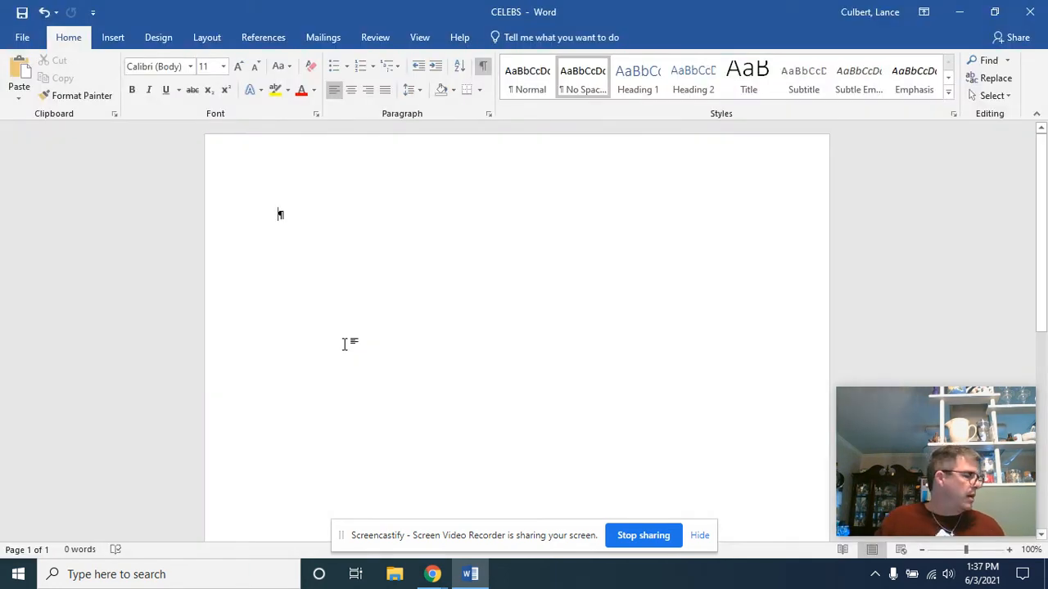
Step: Enter the author's full name, add "5.10 Celebrities and Their Pets" on the second line, and leave a blank line below it
{"action": "type", "text": "Lance "}
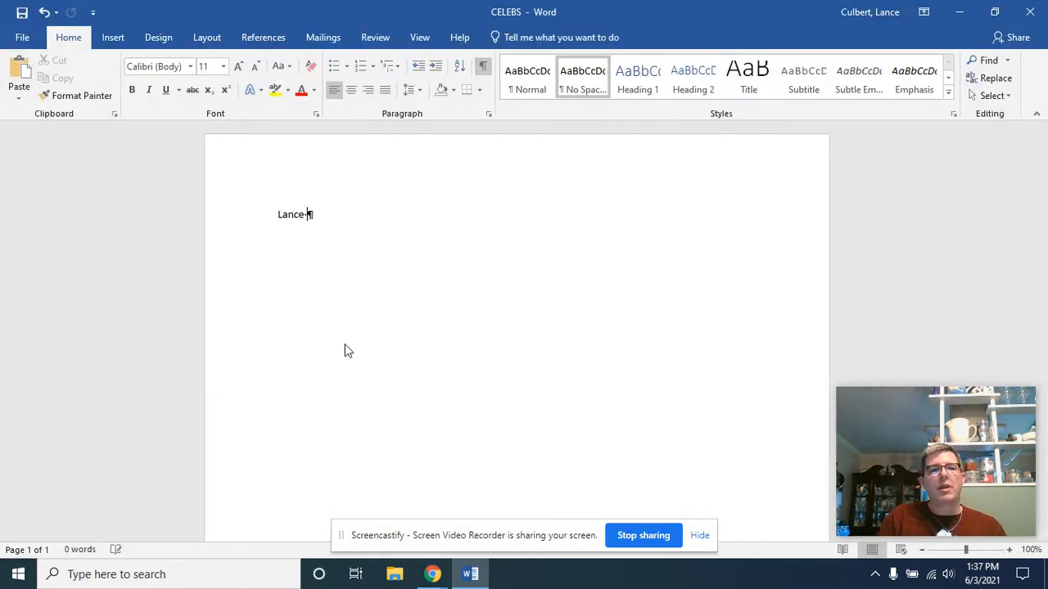
{"action": "type", "text": "Culbert"}
{"action": "key", "text": "Return"}
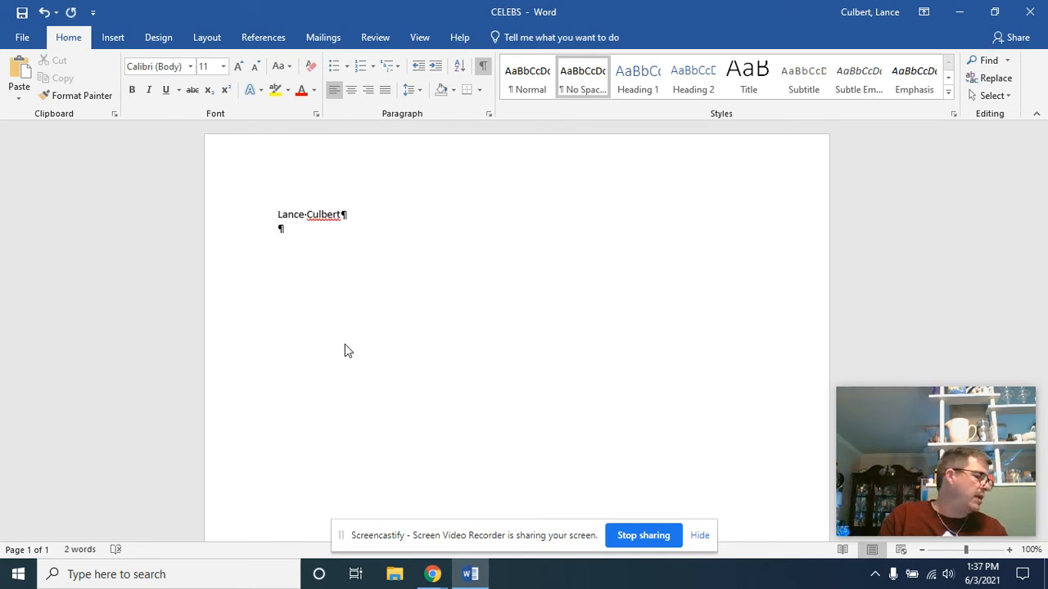
{"action": "type", "text": "5.10"}
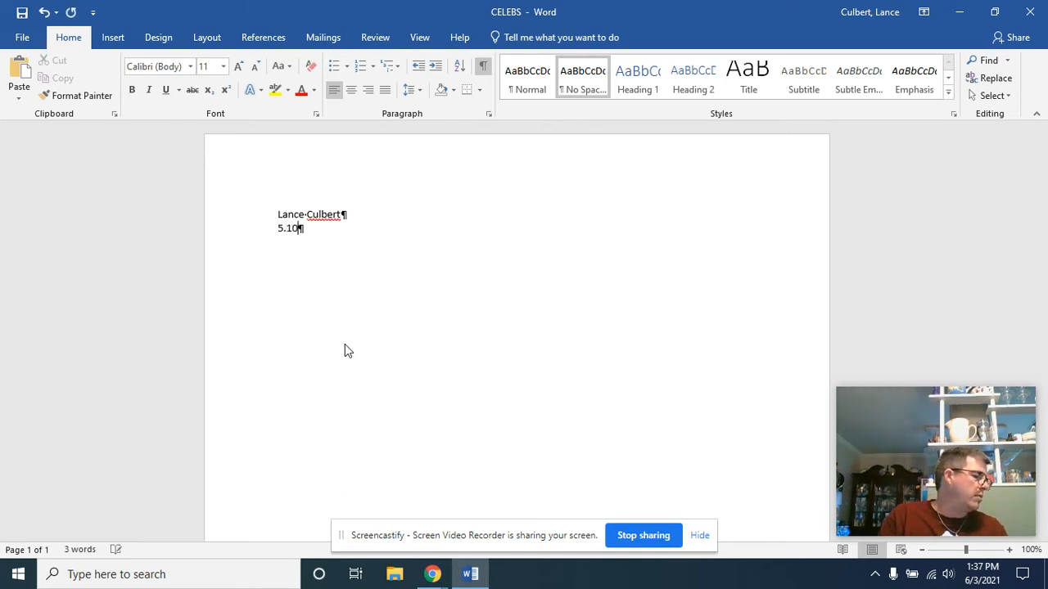
{"action": "type", "text": " Celeb"}
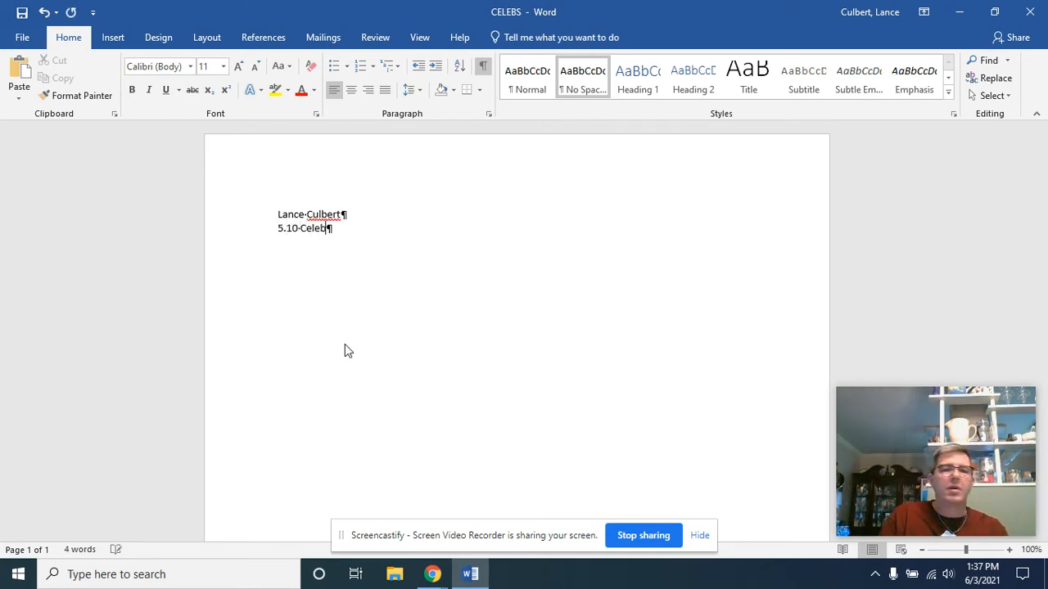
{"action": "type", "text": "rities and T"}
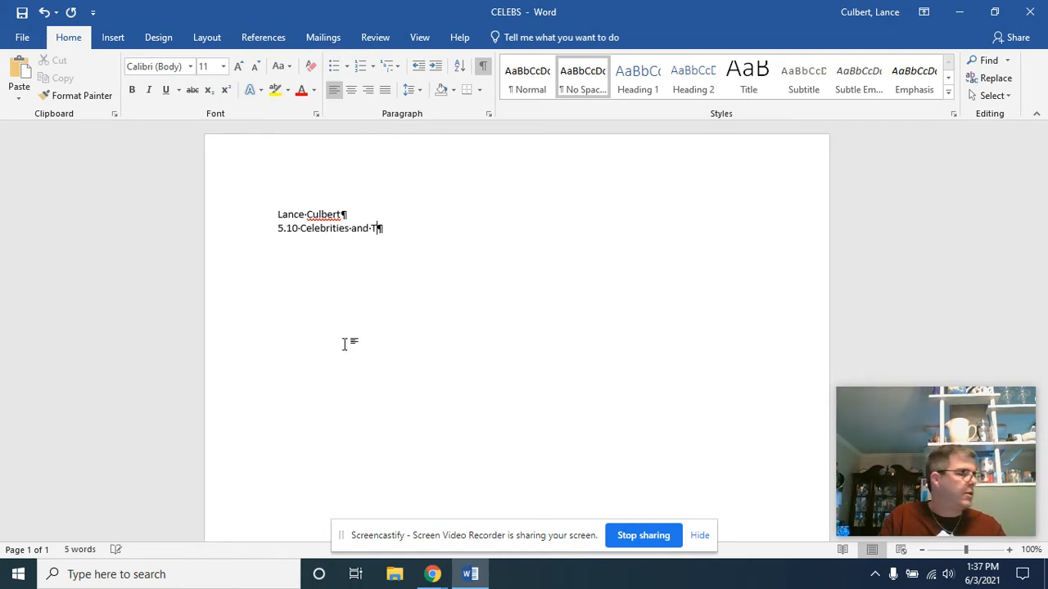
{"action": "type", "text": "heir Pets"}
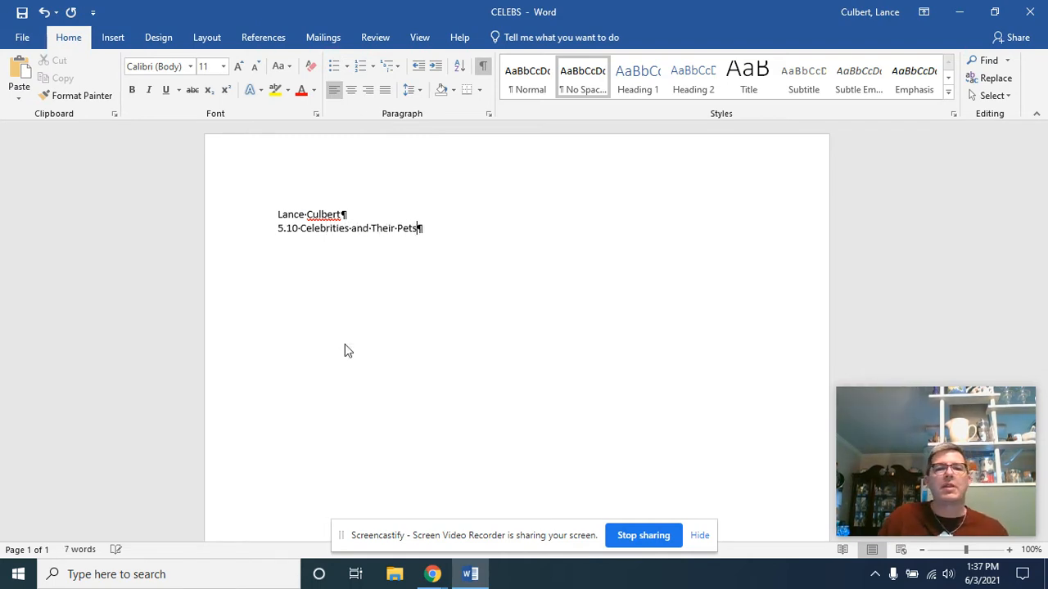
{"action": "key", "text": "Return"}
{"action": "key", "text": "Return"}
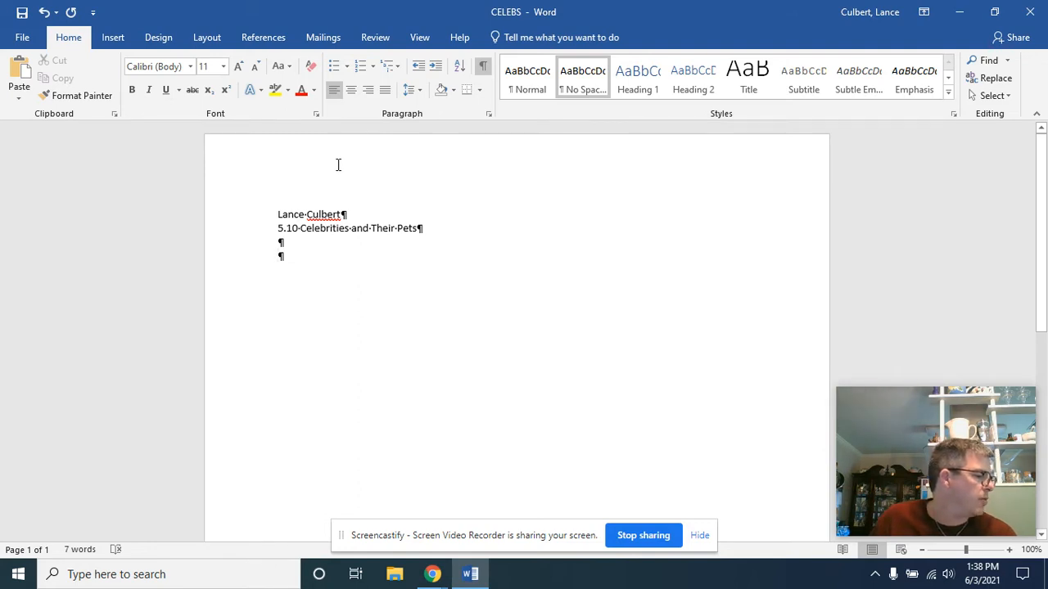
Step: Insert a table with 3 columns and 21 rows below the heading lines
{"action": "left_click", "coordinate": [114, 38]}
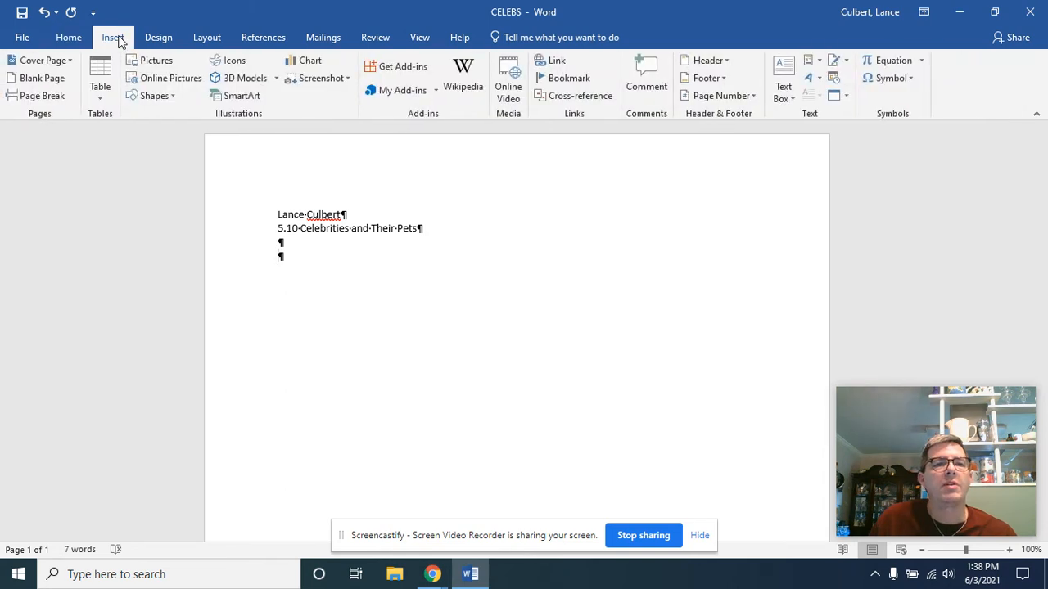
{"action": "left_click", "coordinate": [101, 96]}
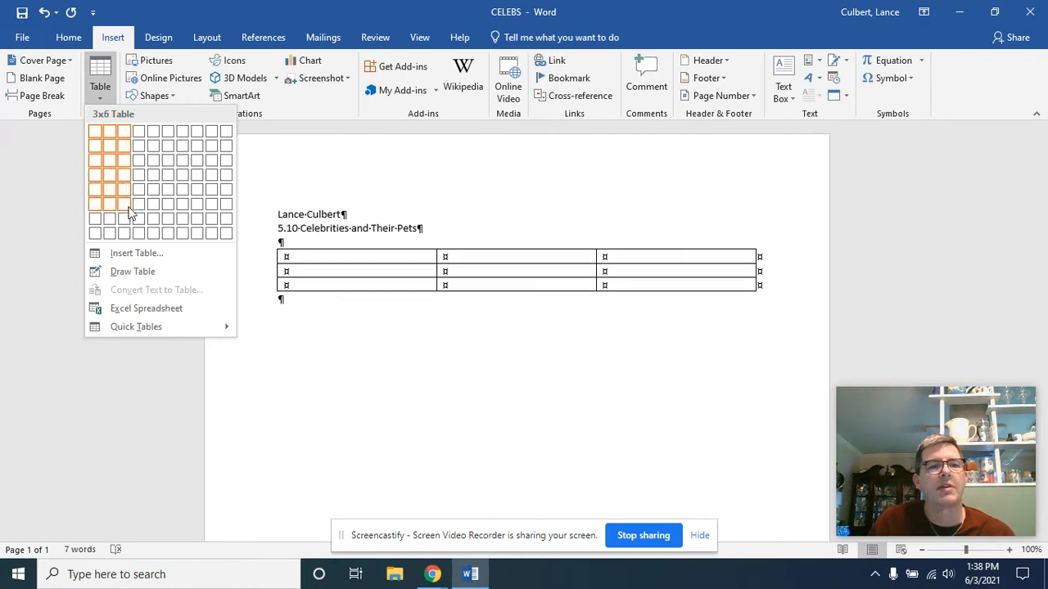
{"action": "left_click", "coordinate": [126, 254]}
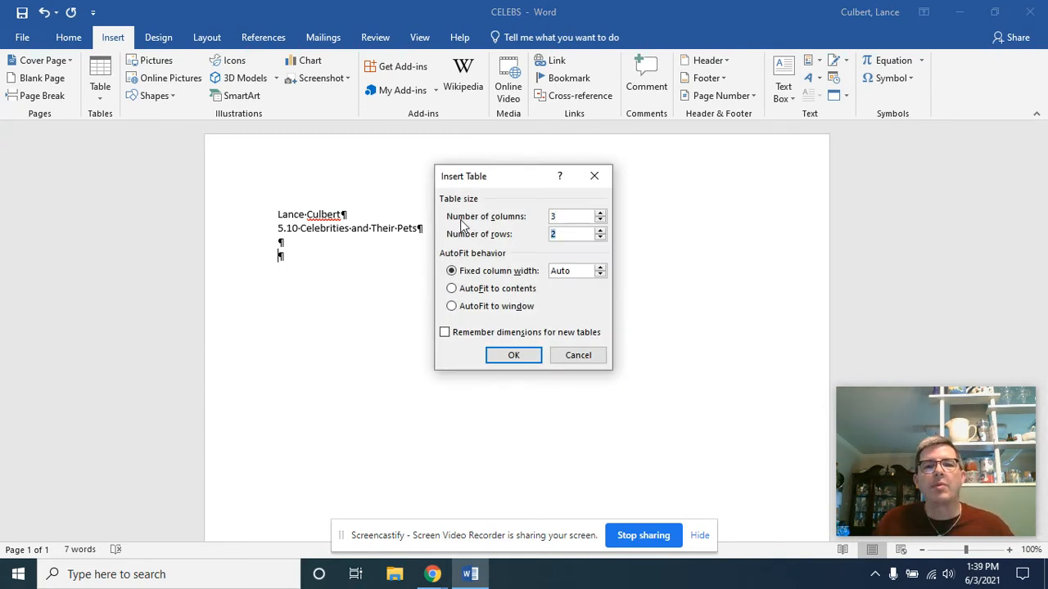
{"action": "type", "text": "21"}
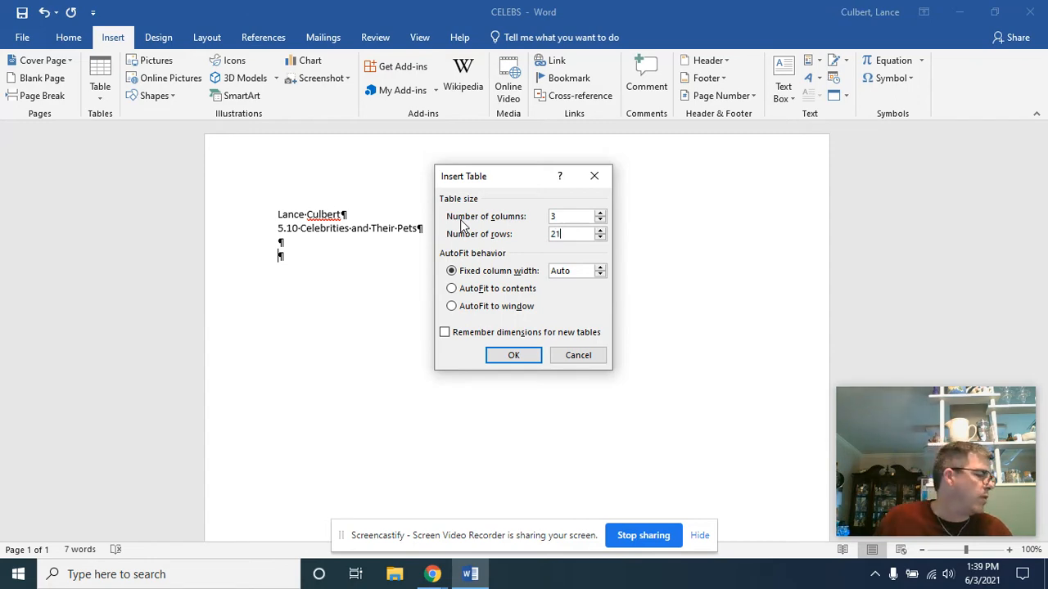
{"action": "left_click", "coordinate": [501, 359]}
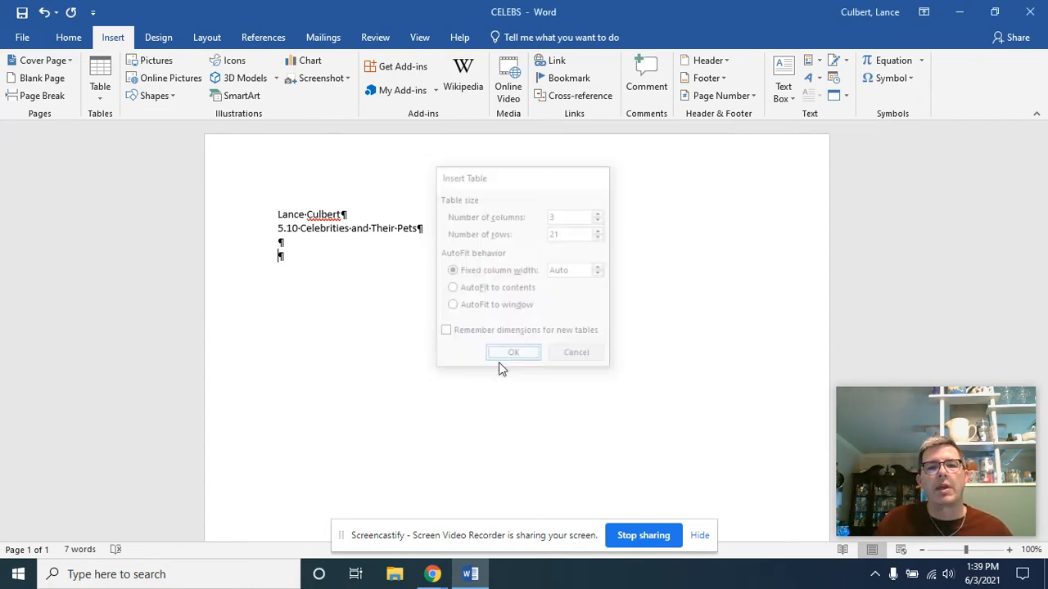
{"action": "scroll", "coordinate": [508, 364], "scroll_direction": "down", "scroll_amount": 2}
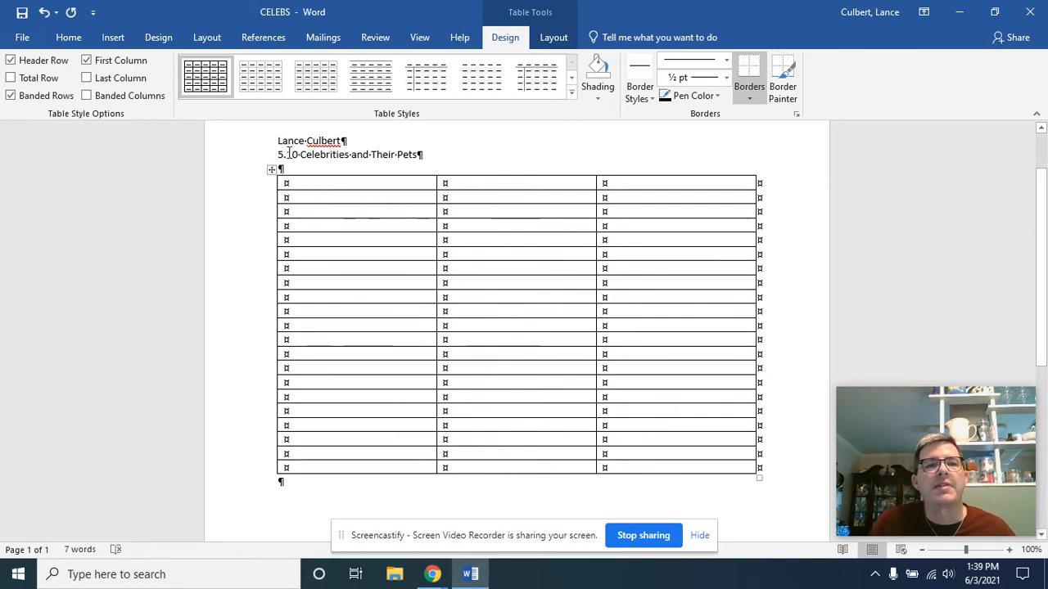
Step: Hide the formatting marks in the document and show them again
{"action": "left_click", "coordinate": [65, 38]}
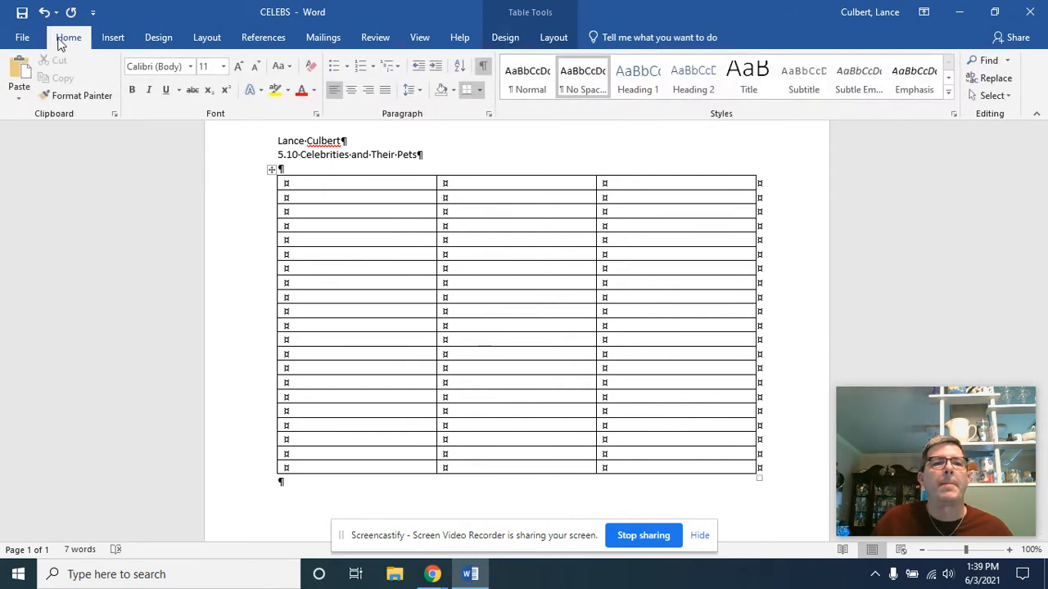
{"action": "left_click", "coordinate": [483, 70]}
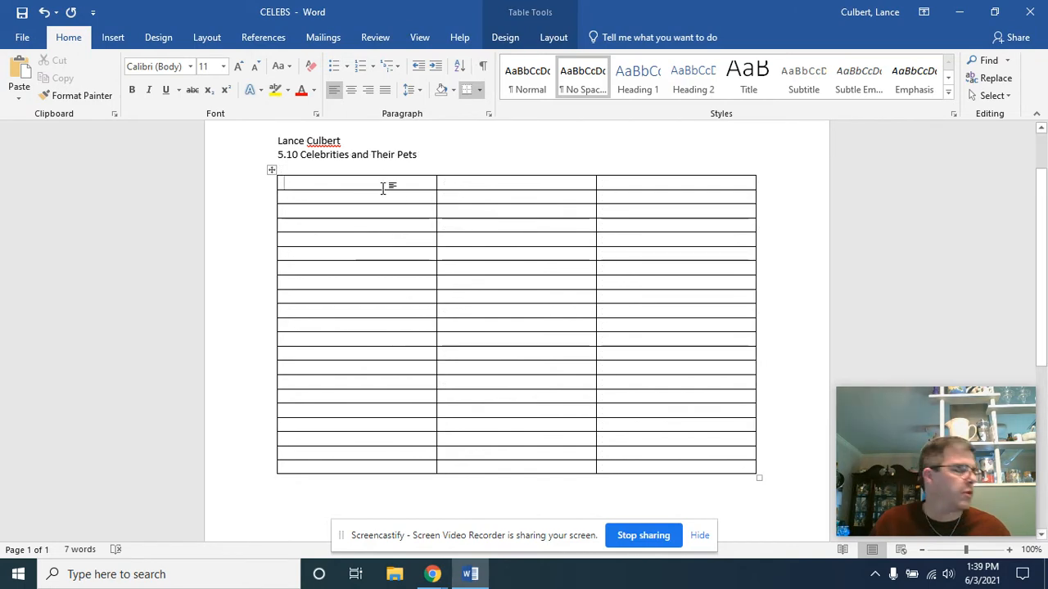
{"action": "left_click", "coordinate": [483, 70]}
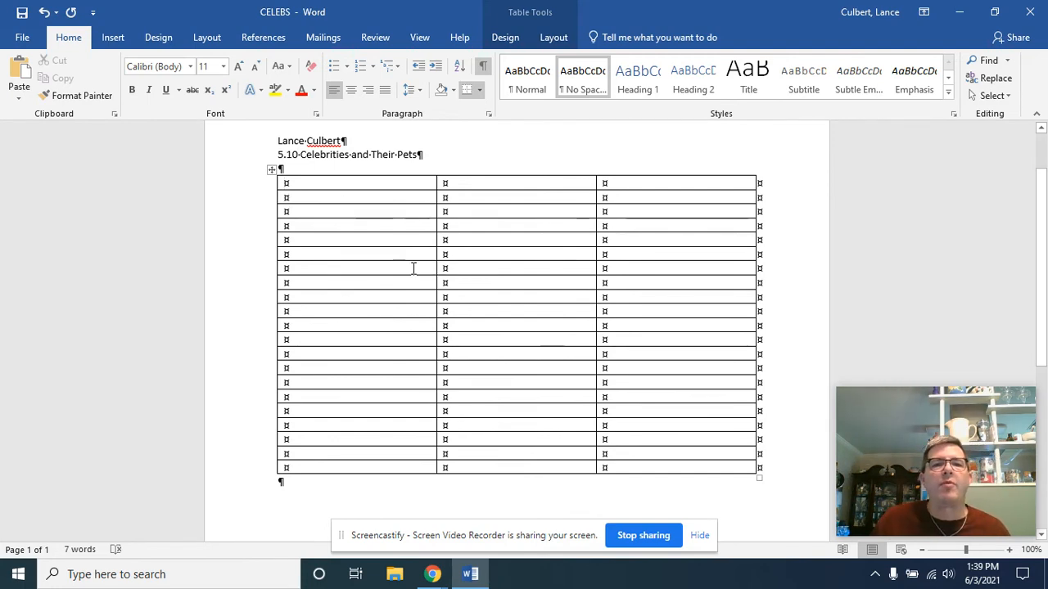
Step: Apply 1 ½ pt lines to all borders of the whole table, then deselect it
{"action": "left_click", "coordinate": [273, 172]}
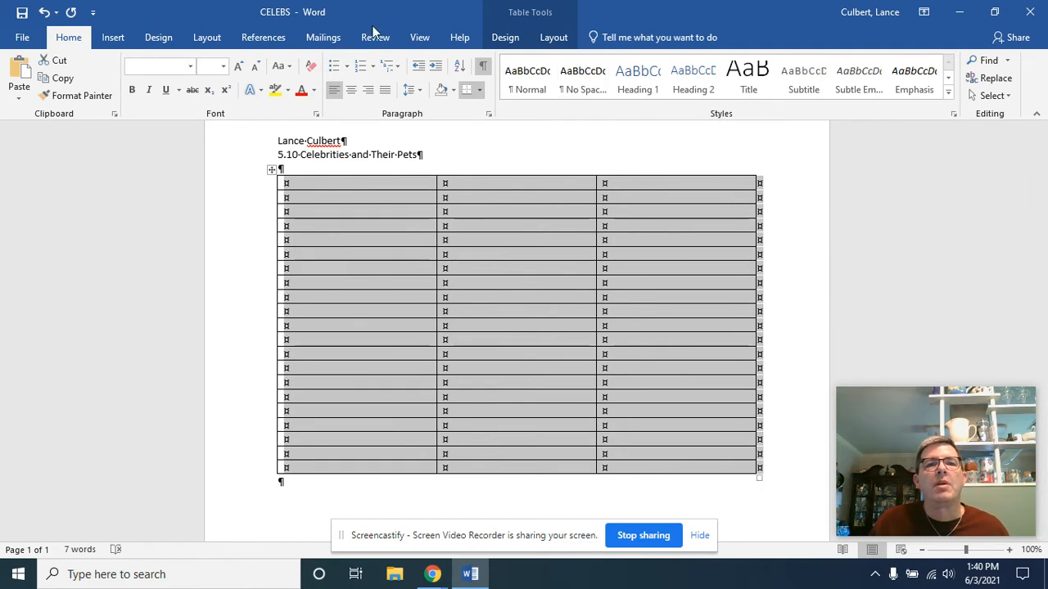
{"action": "left_click", "coordinate": [505, 37]}
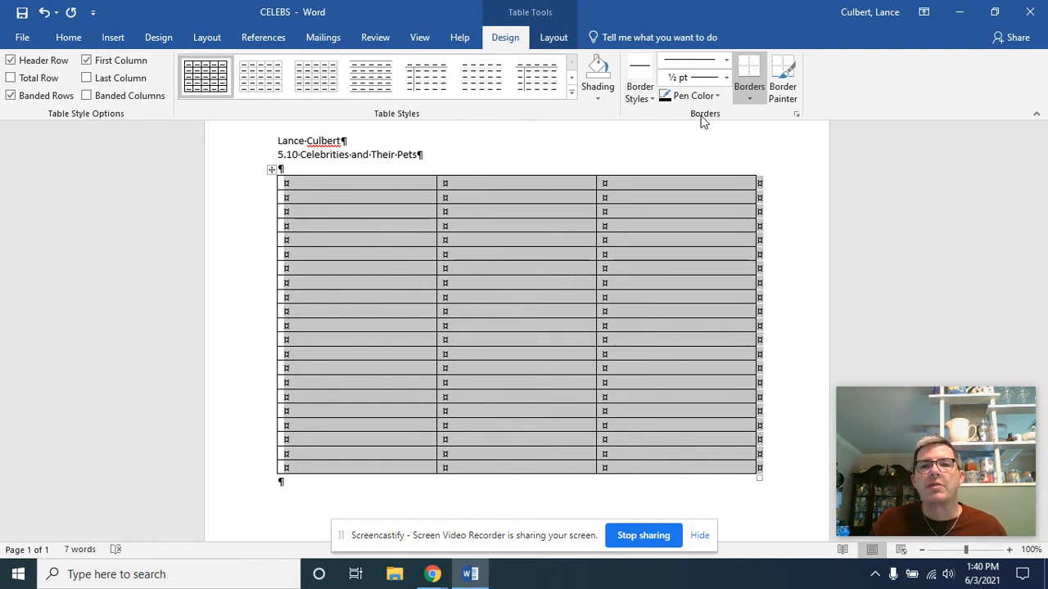
{"action": "left_click", "coordinate": [726, 78]}
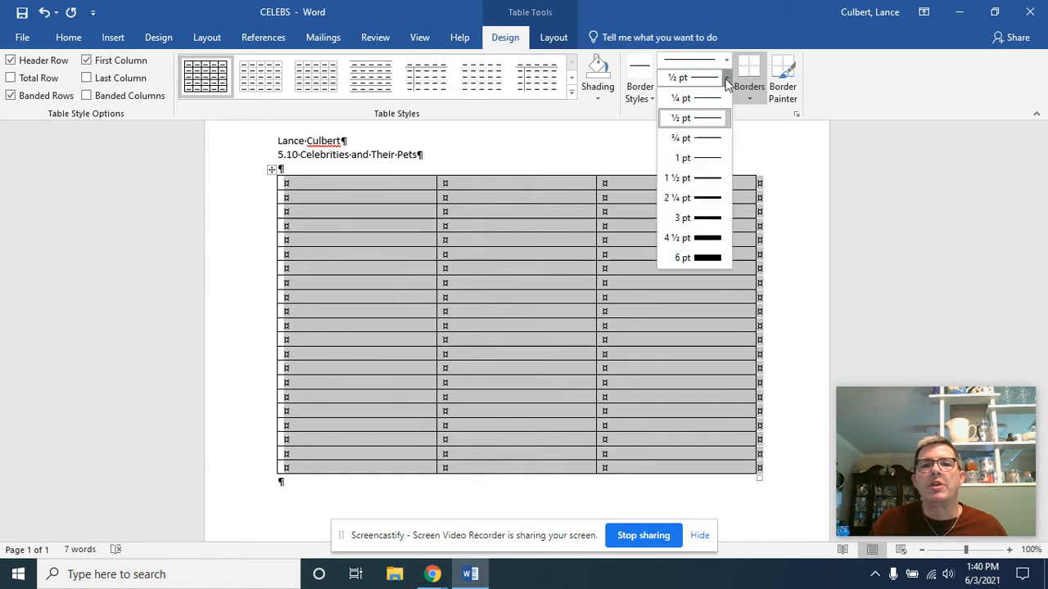
{"action": "left_click", "coordinate": [706, 180]}
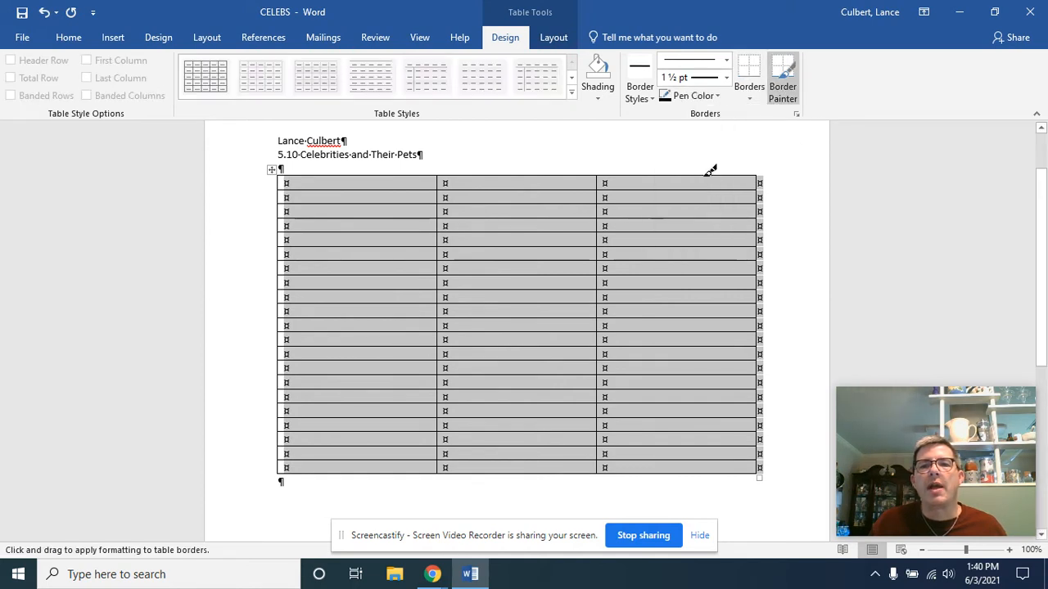
{"action": "left_click", "coordinate": [752, 97]}
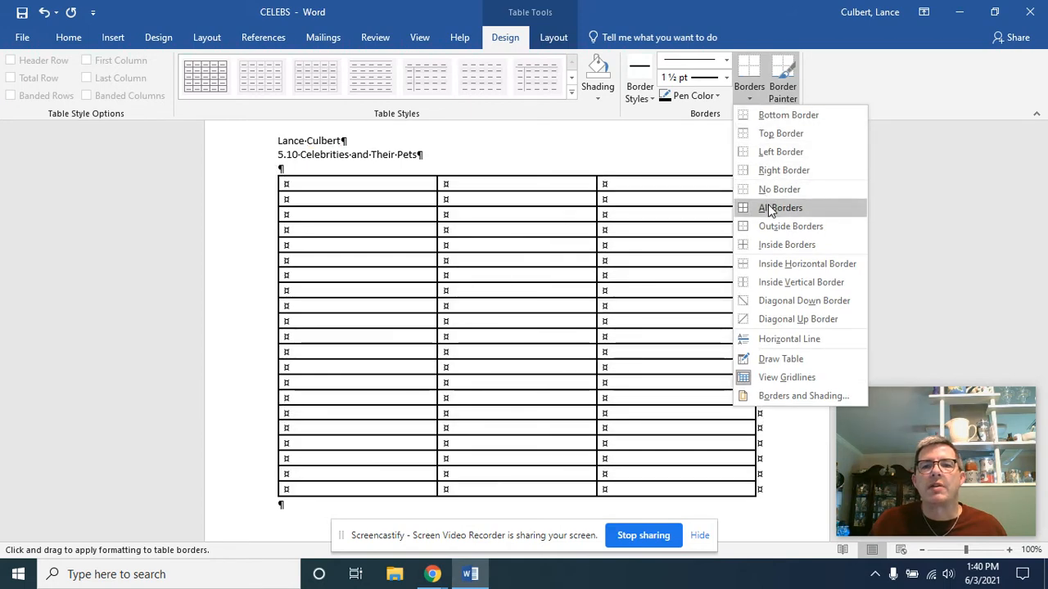
{"action": "left_click", "coordinate": [769, 209]}
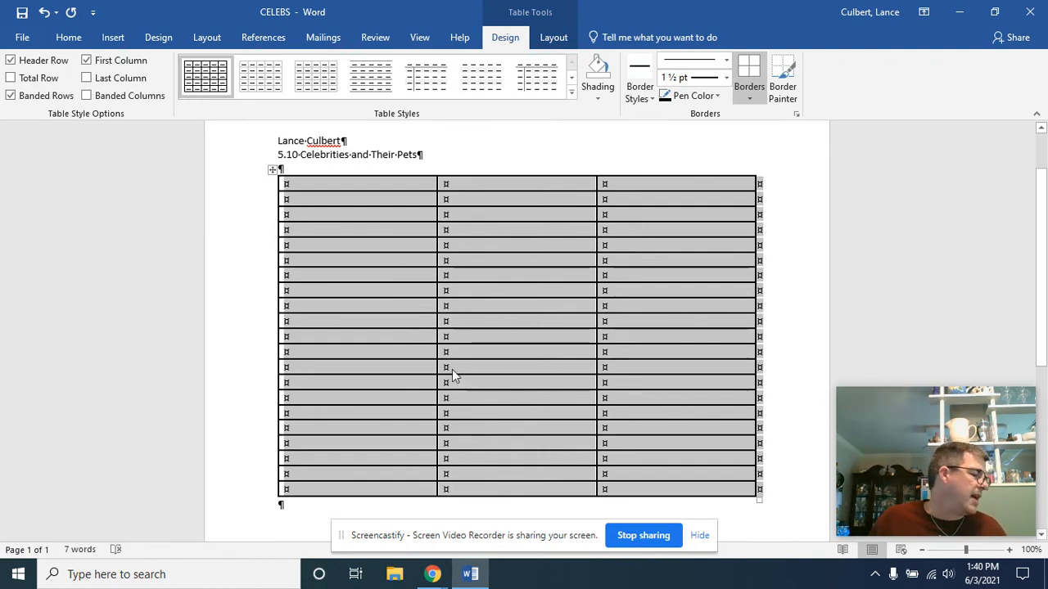
{"action": "left_click", "coordinate": [365, 245]}
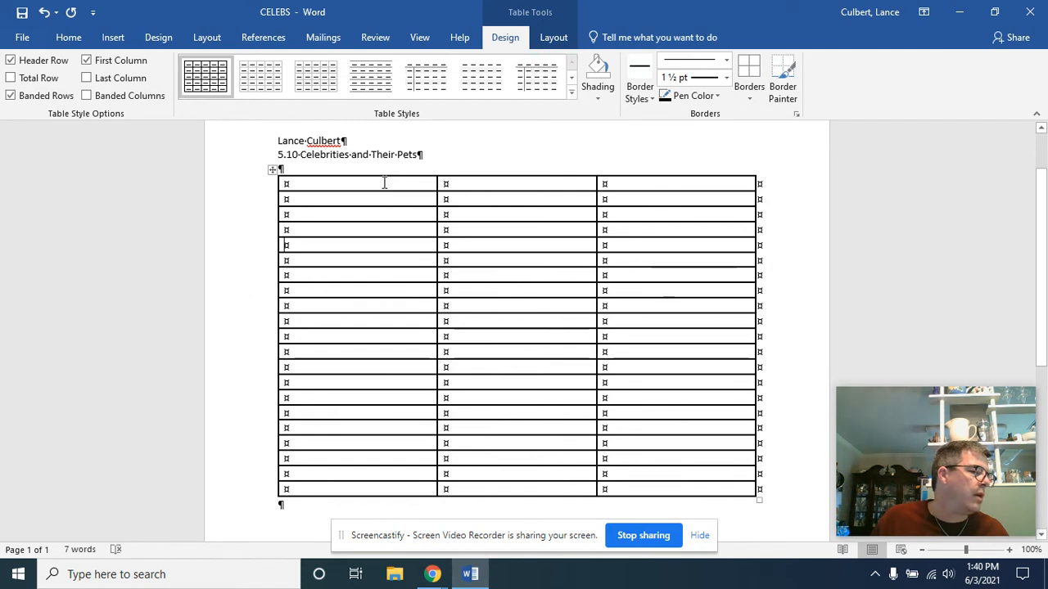
Step: Fill the table's first row with the column headings "Name of Celebrity", "Type of Pet" and "Name of Pet"
{"action": "left_click_drag", "start_coordinate": [384, 183], "coordinate": [648, 189]}
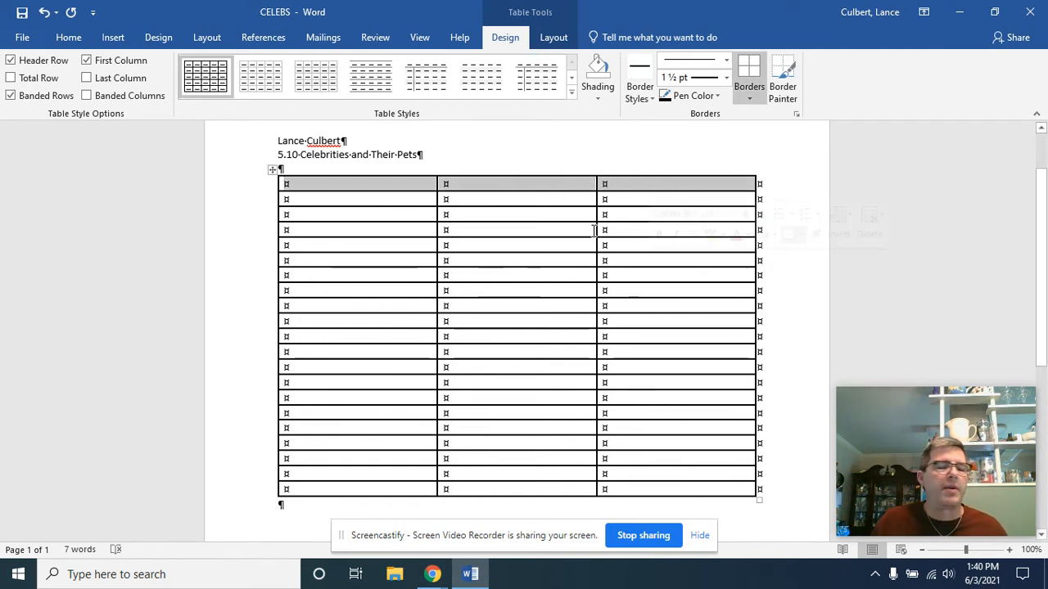
{"action": "type", "text": "Name of"}
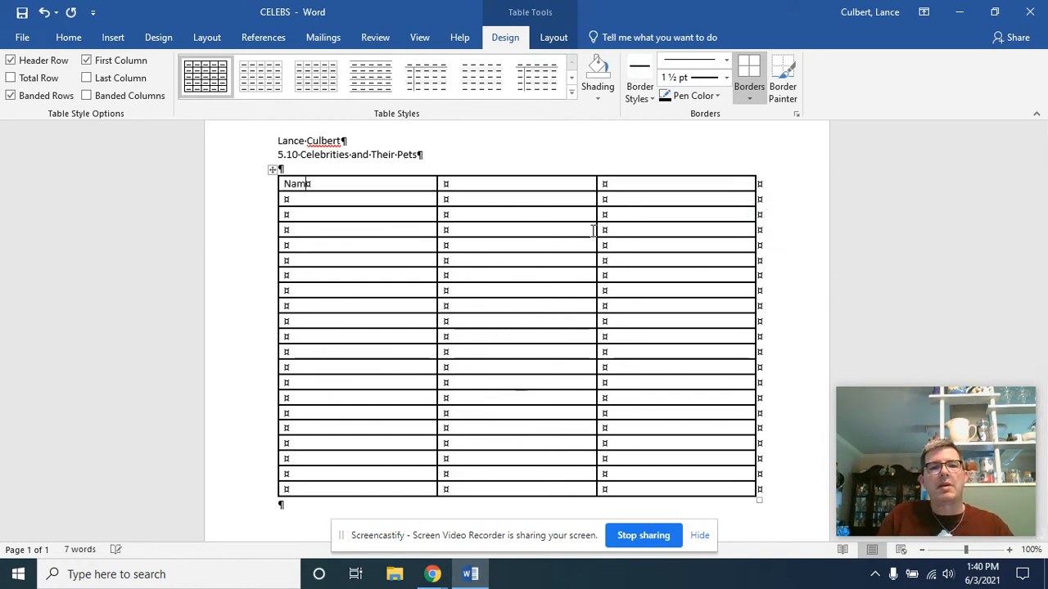
{"action": "type", "text": " Celebrity"}
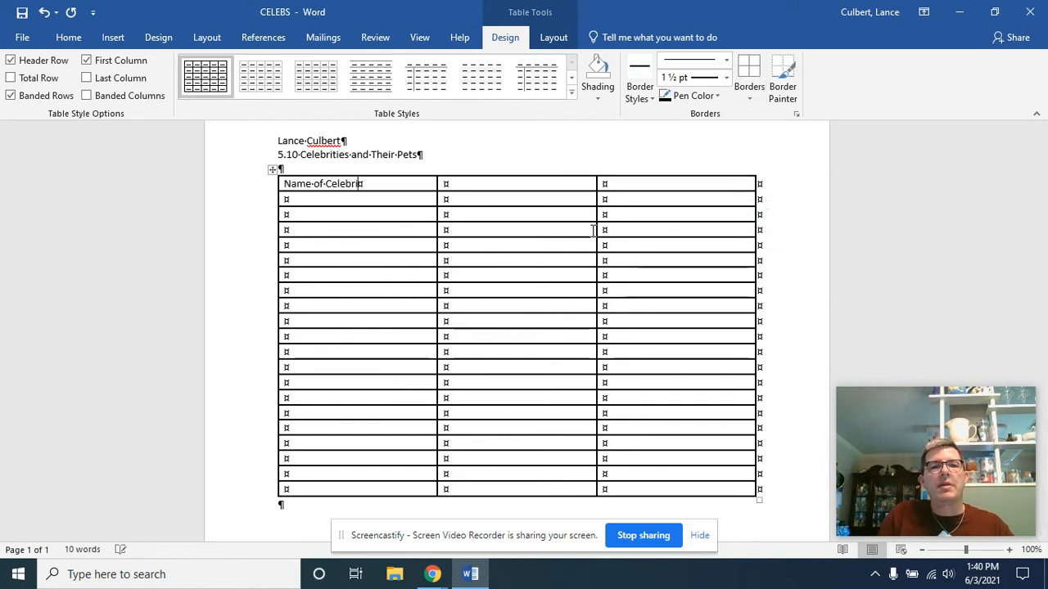
{"action": "key", "text": "Tab"}
{"action": "type", "text": "T"}
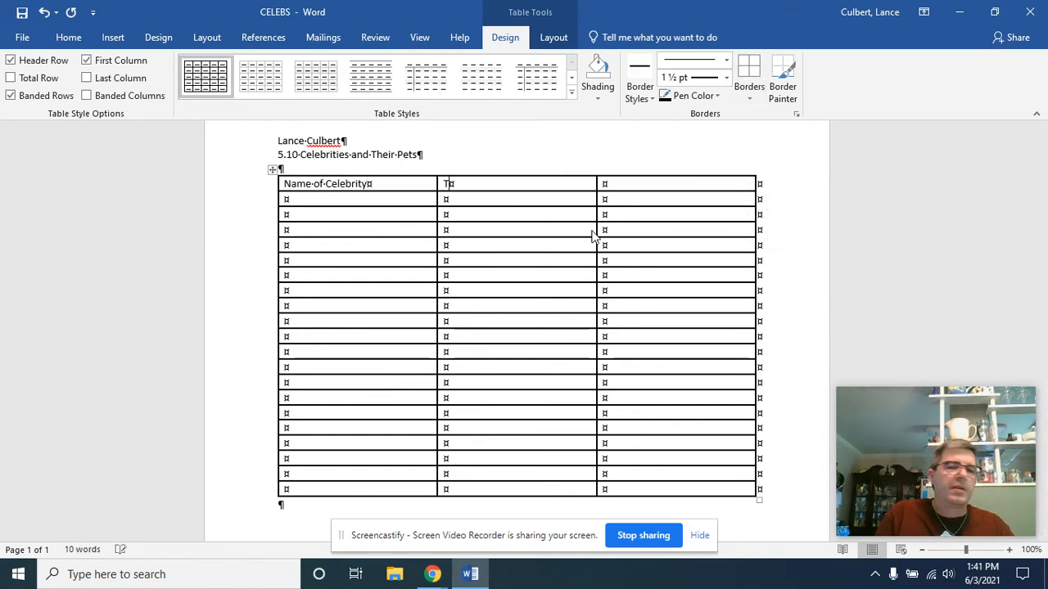
{"action": "type", "text": "ype of Pet"}
{"action": "key", "text": "Tab"}
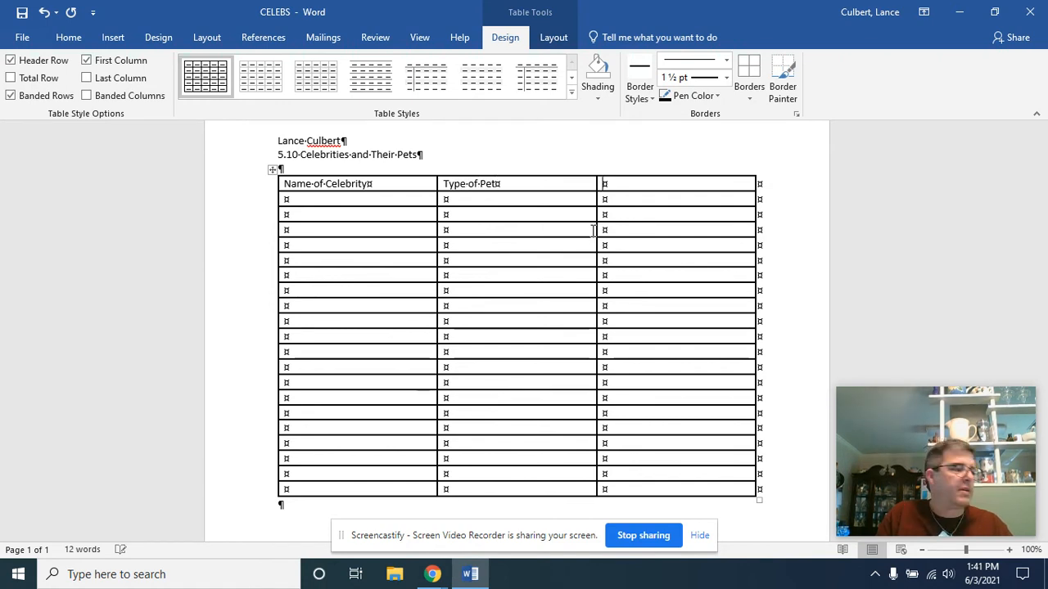
{"action": "type", "text": "Name o"}
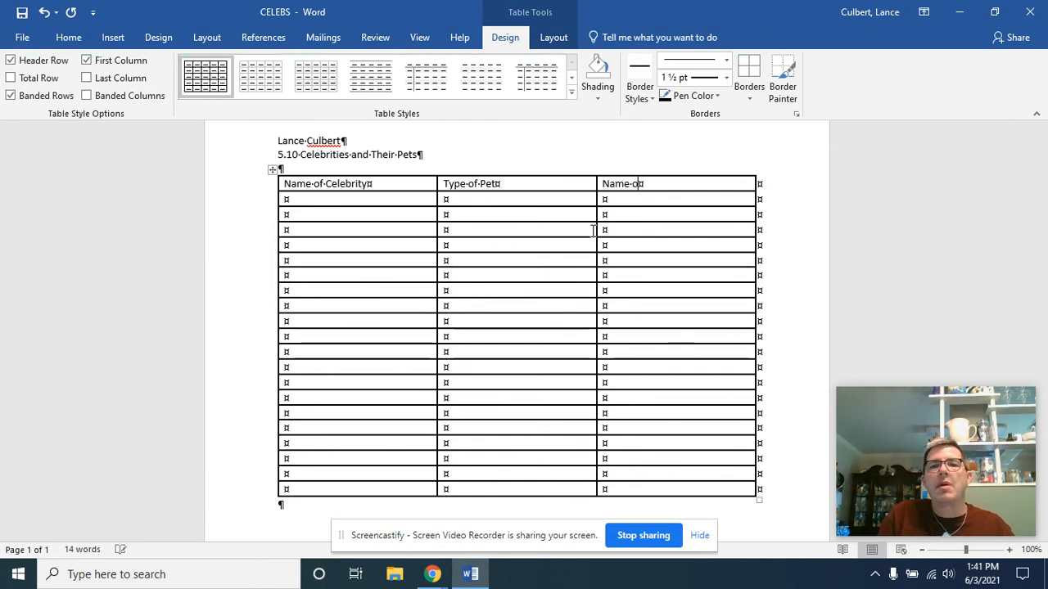
{"action": "type", "text": "f Pet"}
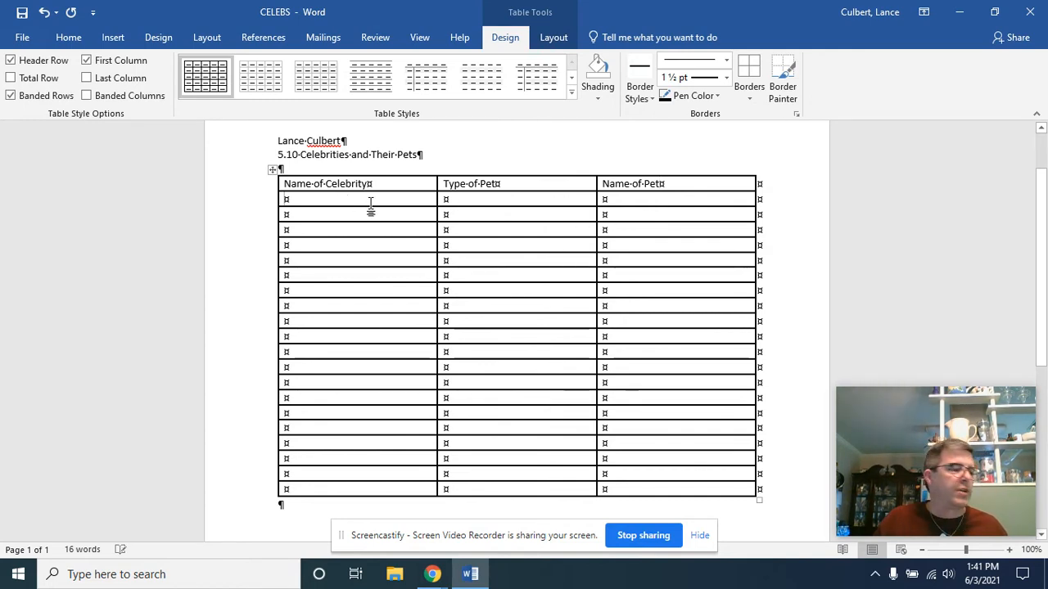
Step: Enter Kylie Jenner, Miley Cyrus, Justin Bieber and Kendall Jenner in the first four rows below the Name of Celebrity heading
{"action": "type", "text": "Ky"}
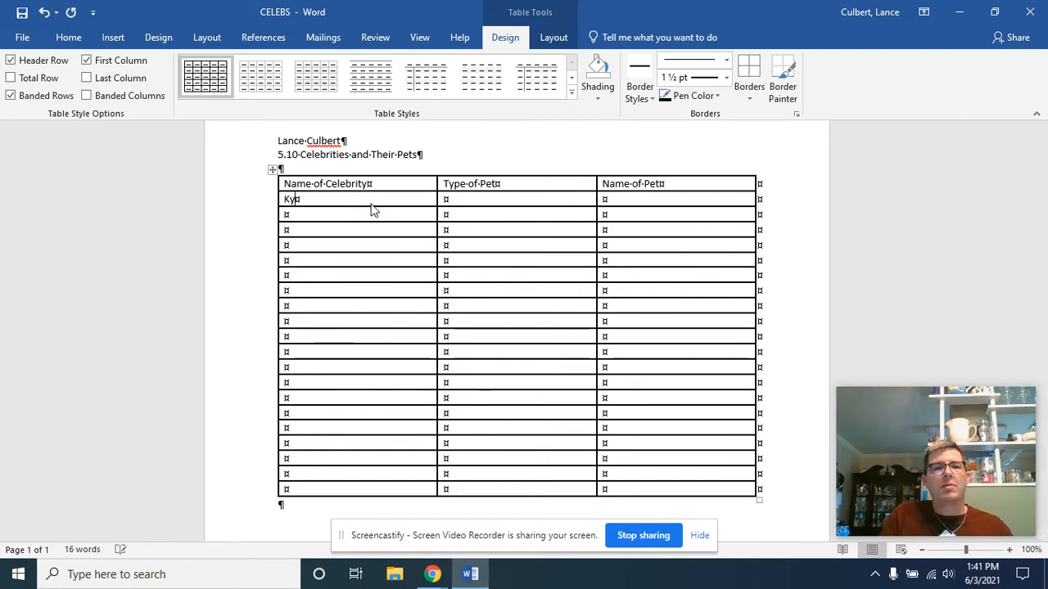
{"action": "type", "text": "lie Jenner"}
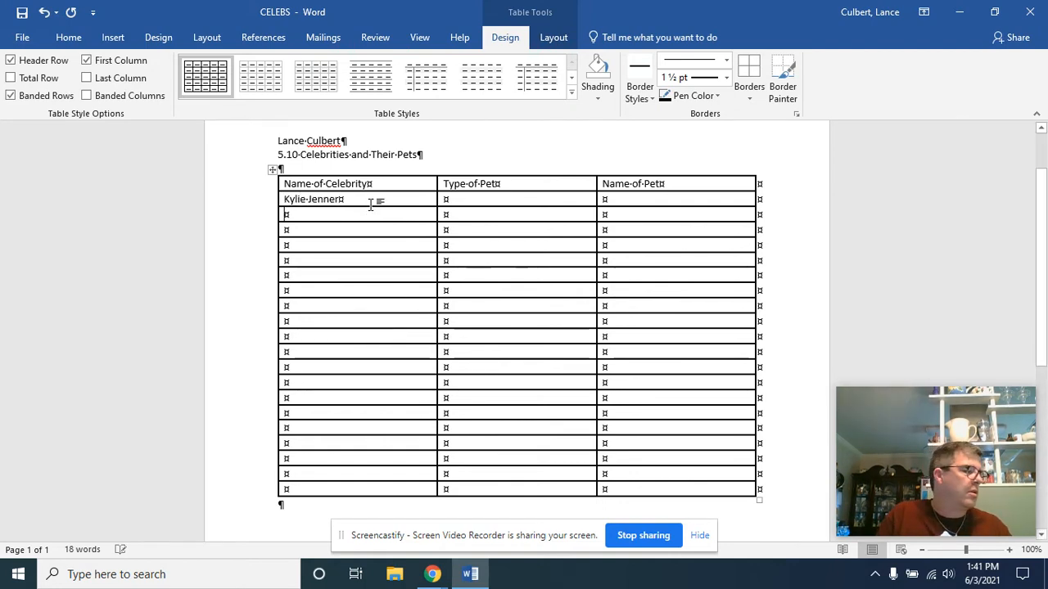
{"action": "key", "text": "Down"}
{"action": "type", "text": "Miley "}
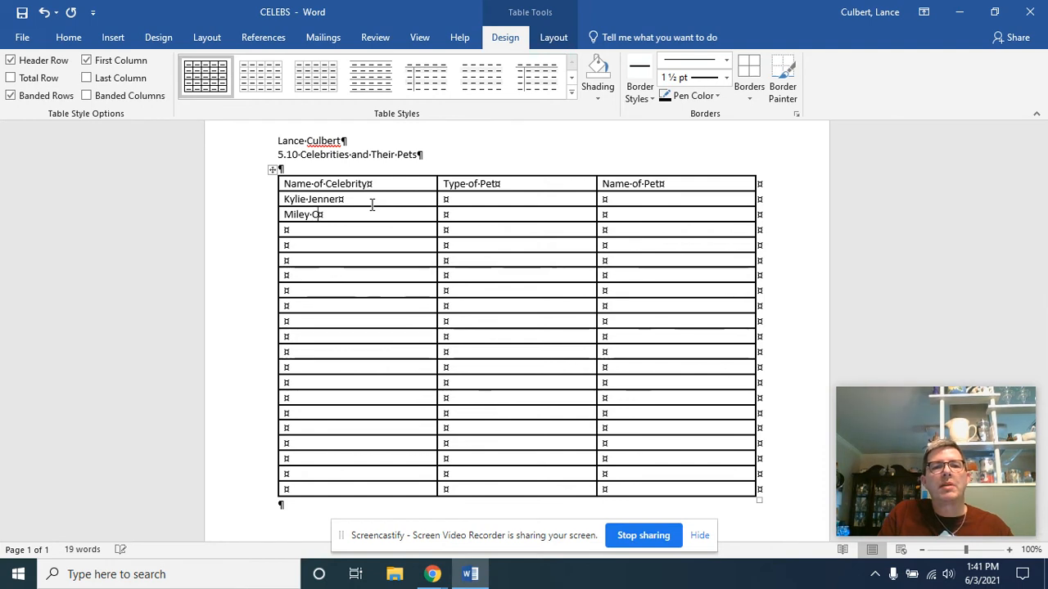
{"action": "type", "text": "Cyrus"}
{"action": "key", "text": "Down"}
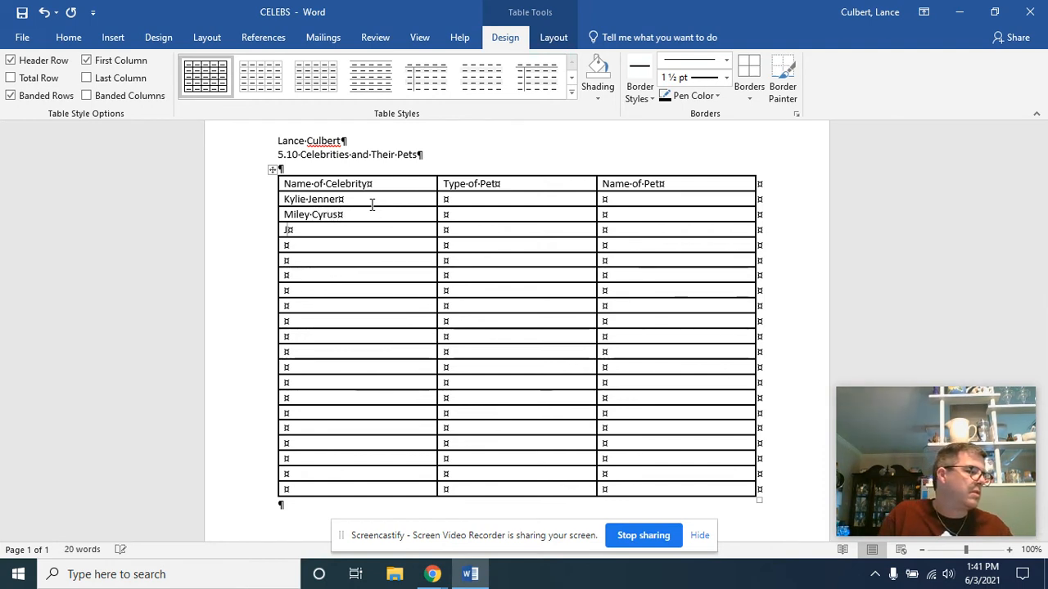
{"action": "type", "text": "Justin Bieber"}
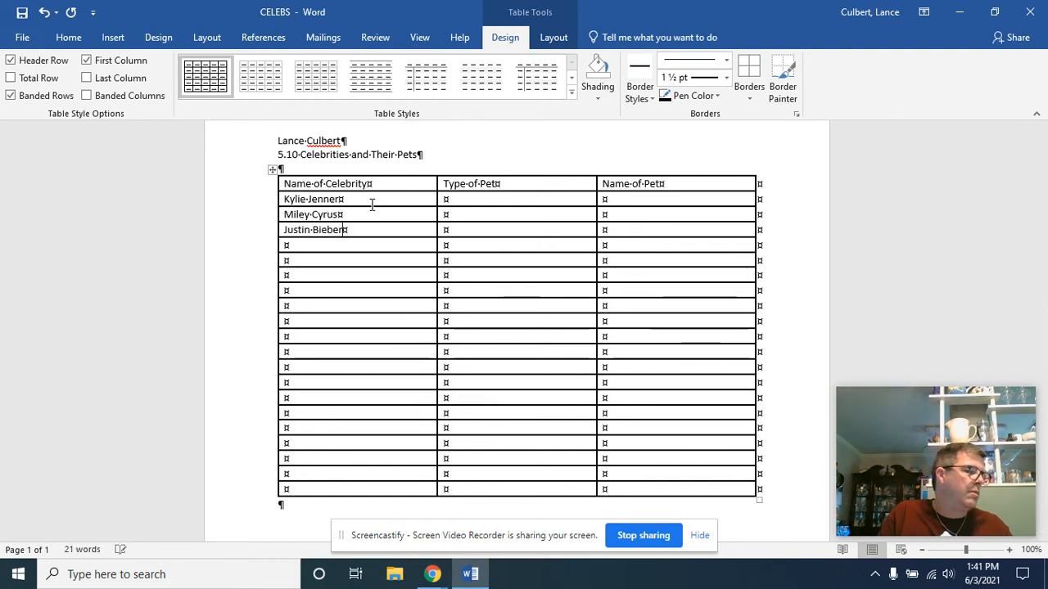
{"action": "key", "text": "Down"}
{"action": "type", "text": "Kendall"}
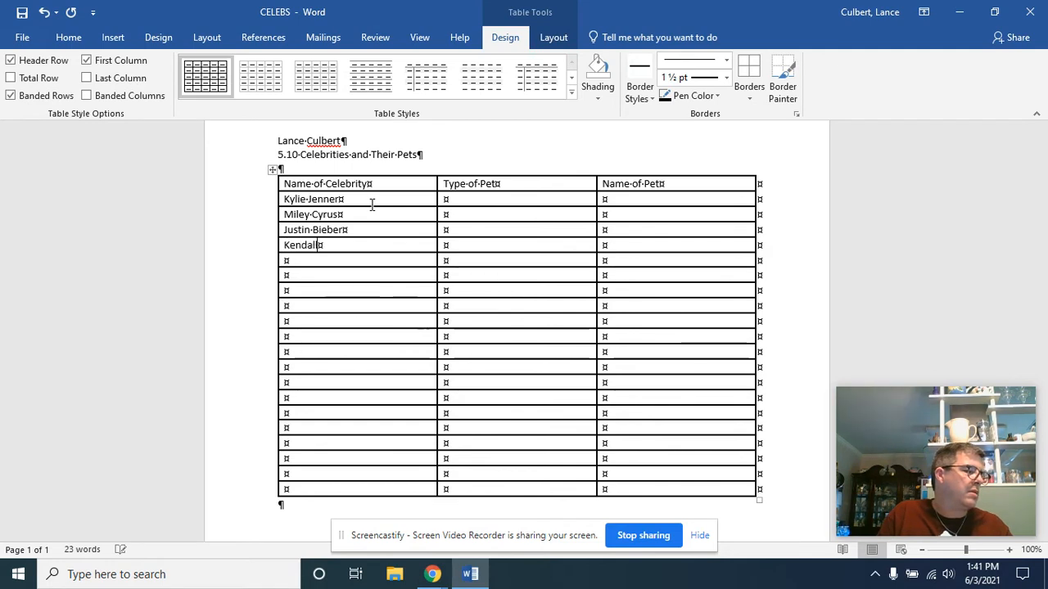
{"action": "type", "text": " JeAr"}
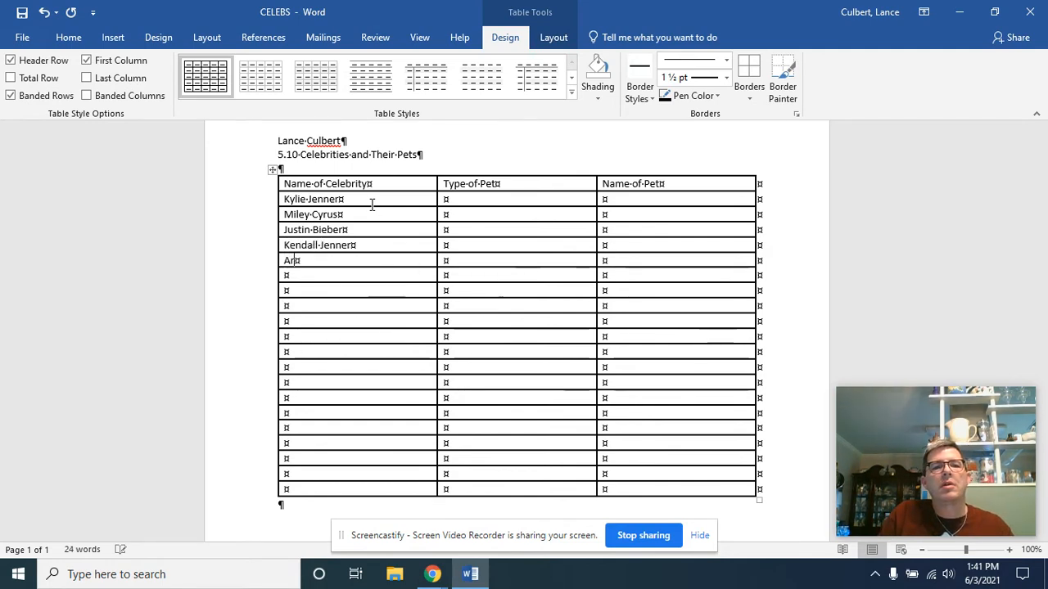
{"action": "type", "text": "iana Grande"}
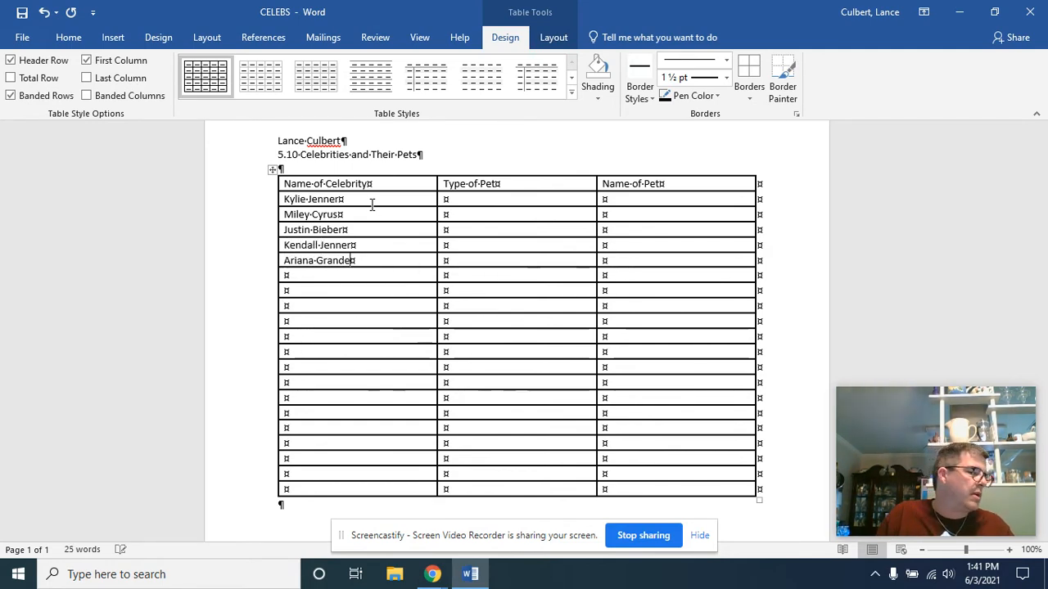
Step: Add Ariana Grande and Demi Lovato in the next two rows of the Name of Celebrity column, without extra lines in the cells
{"action": "key", "text": "Down"}
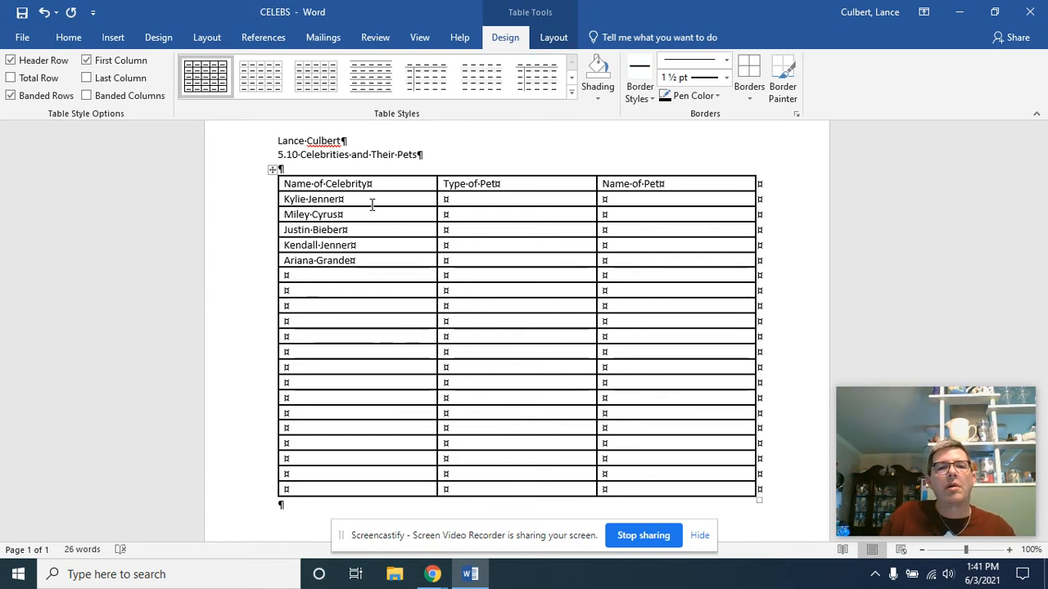
{"action": "left_click", "coordinate": [358, 279]}
{"action": "type", "text": "Demi La"}
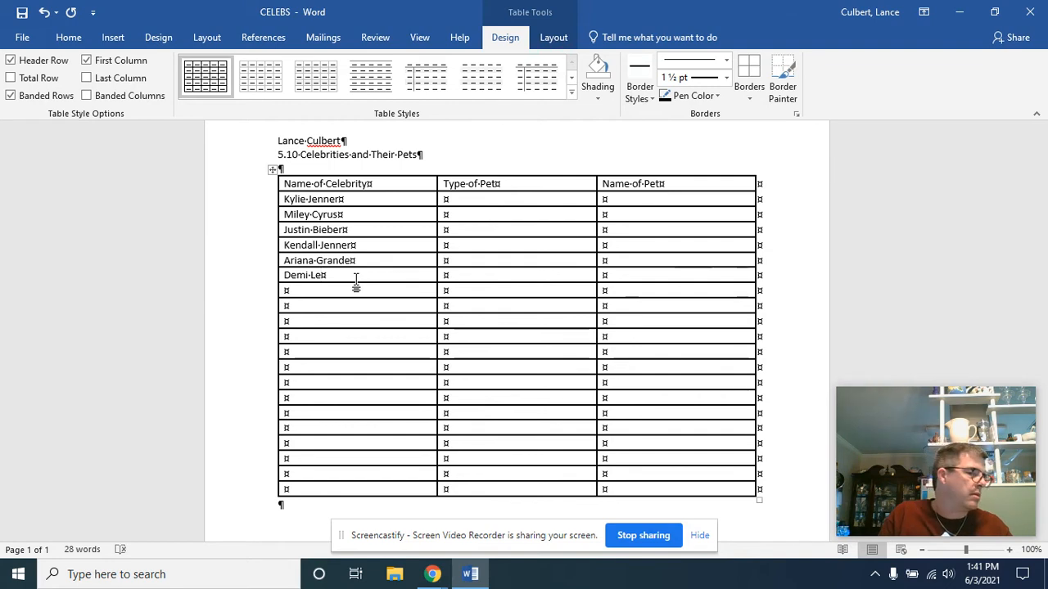
{"action": "key", "text": "BackSpace"}
{"action": "type", "text": "ovato"}
{"action": "key", "text": "Return"}
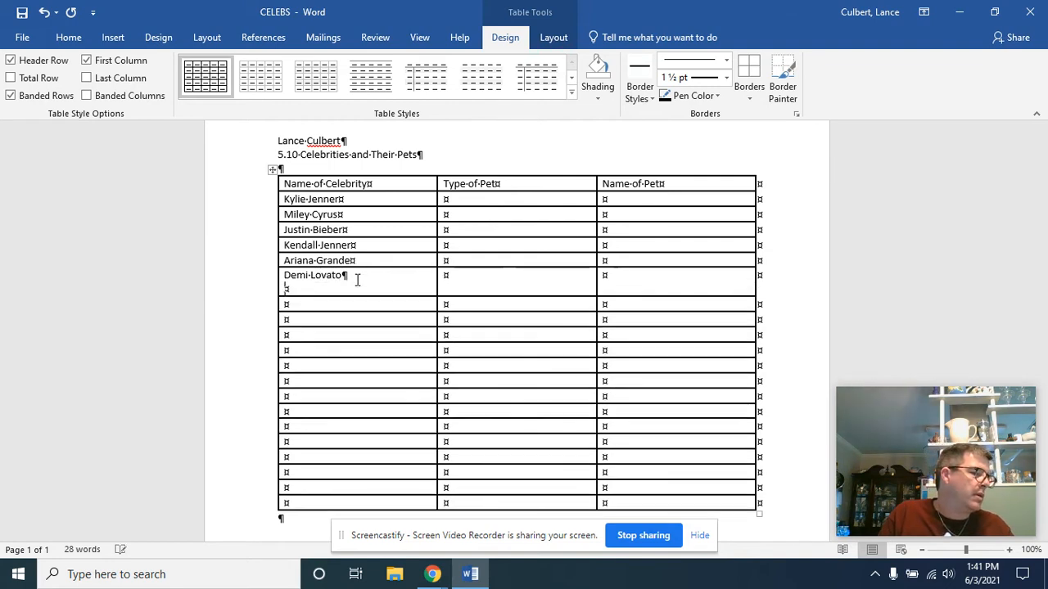
{"action": "key", "text": "BackSpace"}
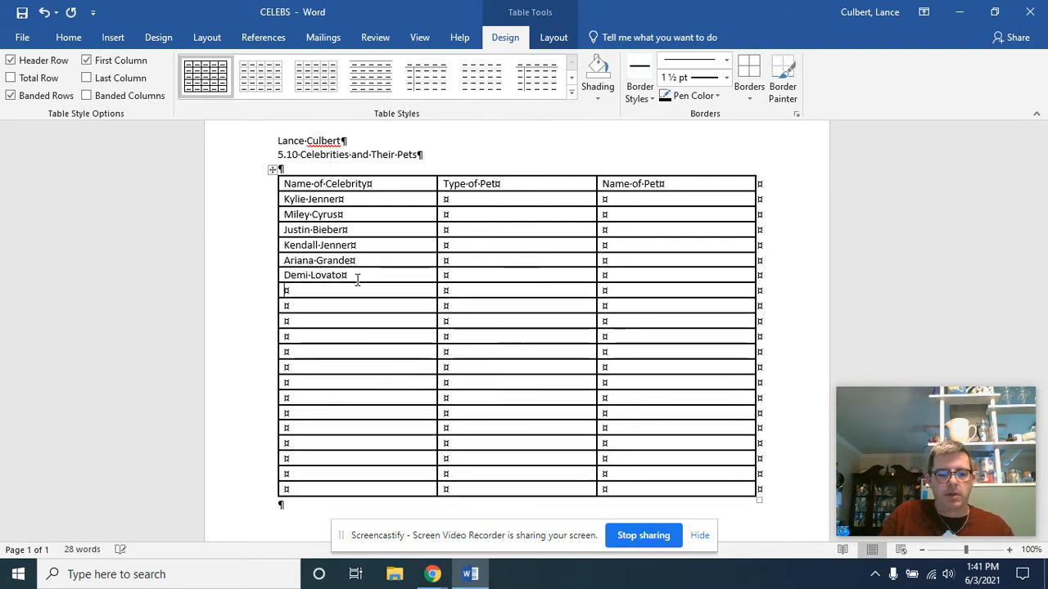
Step: Continue the Name of Celebrity column with Zayn Malik, Lea Michele and Shay Mitchell, one per row
{"action": "type", "text": "Zayn Ma"}
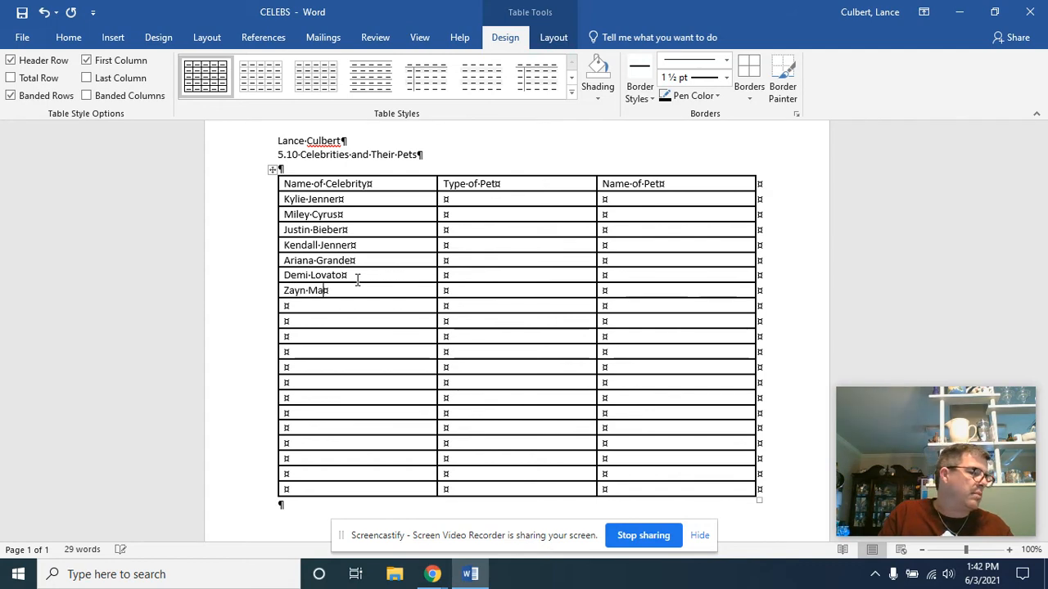
{"action": "type", "text": "lik"}
{"action": "key", "text": "Down"}
{"action": "type", "text": "L"}
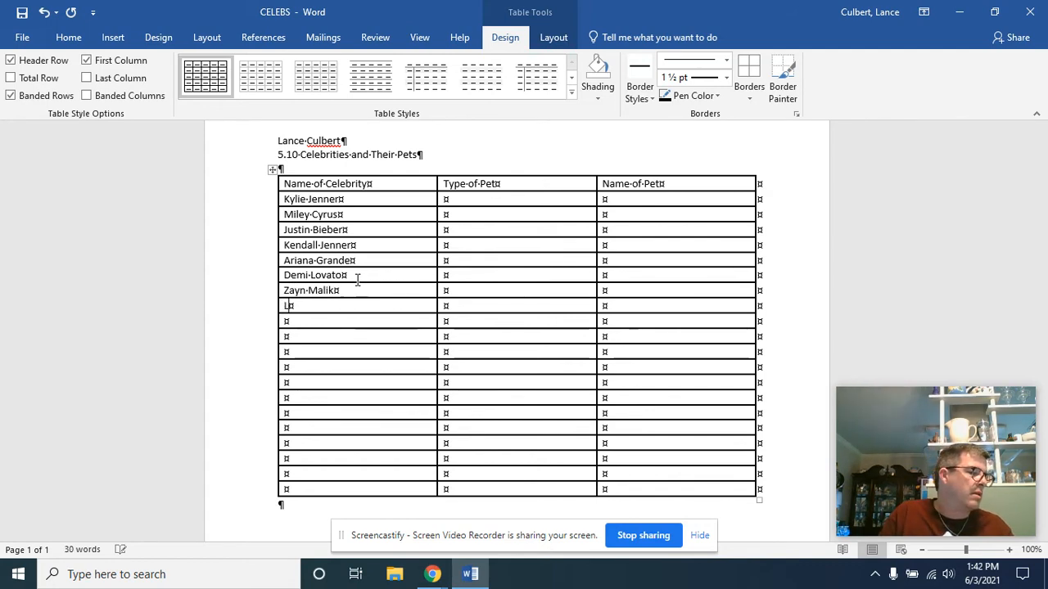
{"action": "type", "text": "ea Michele"}
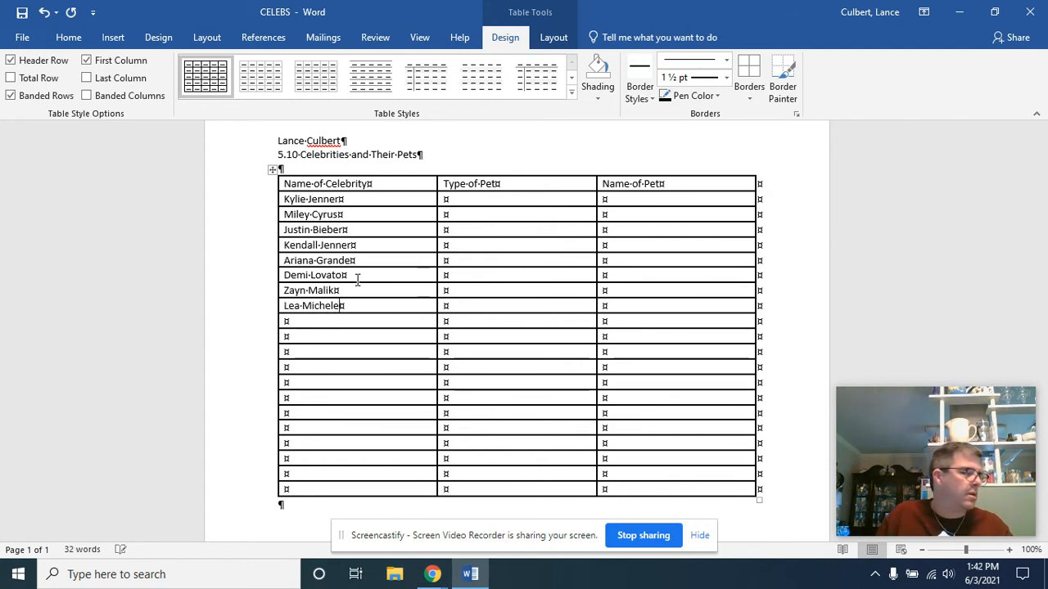
{"action": "key", "text": "Down"}
{"action": "type", "text": "Shay"}
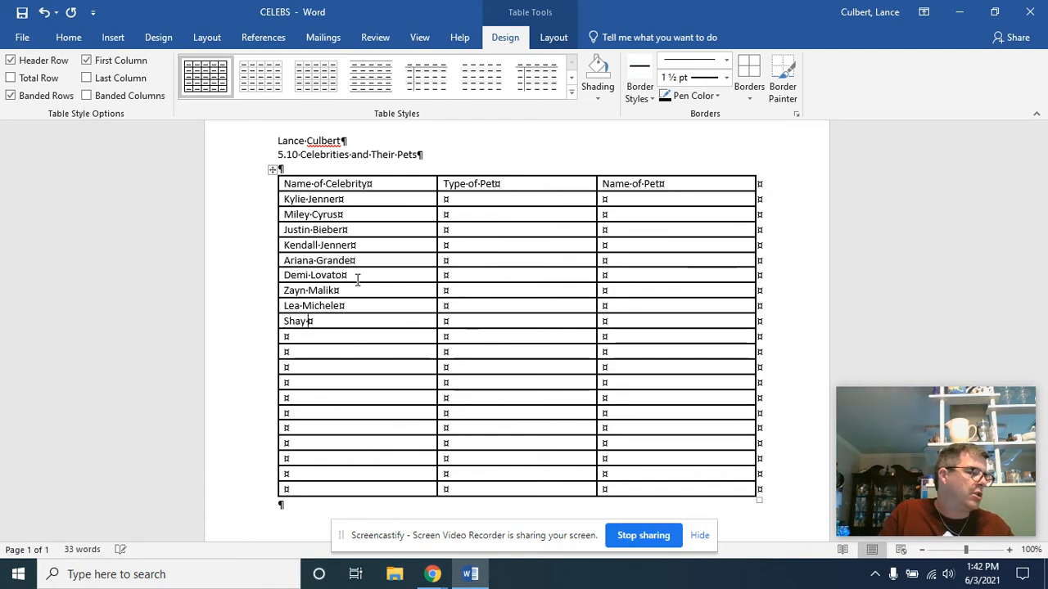
{"action": "type", "text": " Mitchell"}
{"action": "key", "text": "Down"}
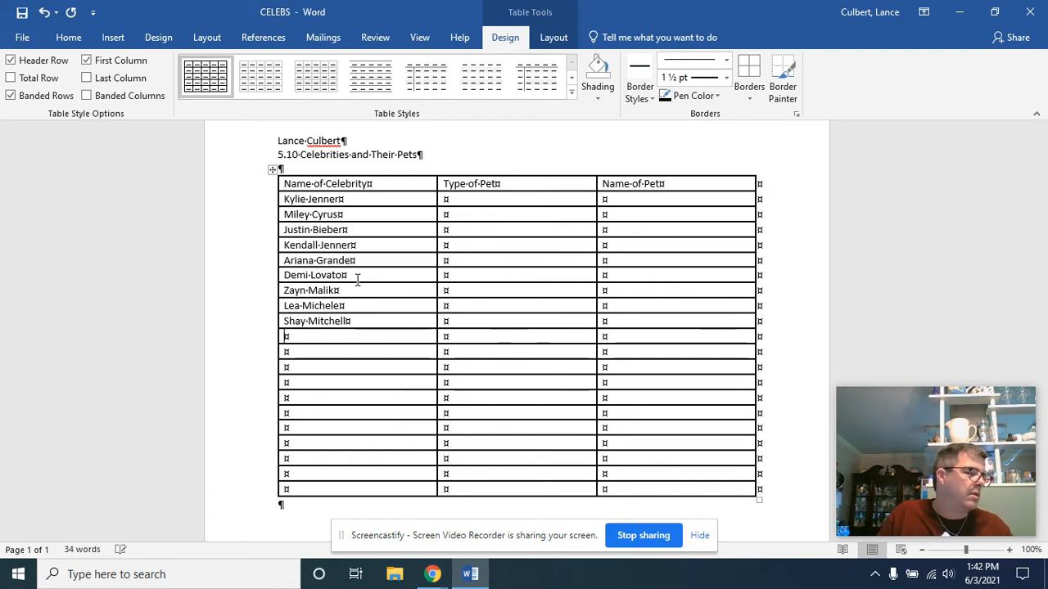
Step: Enter Hilary Duff, Ian Somerhalder and Naya Rivera in the next three rows of the Name of Celebrity column
{"action": "type", "text": "Hilary Duff"}
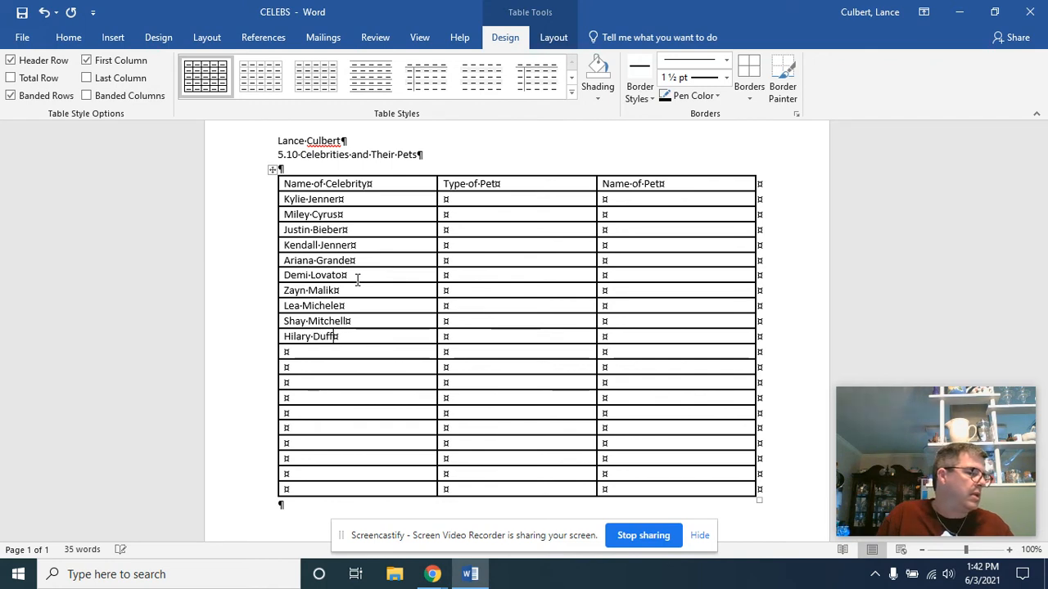
{"action": "key", "text": "Down"}
{"action": "type", "text": "Ian S"}
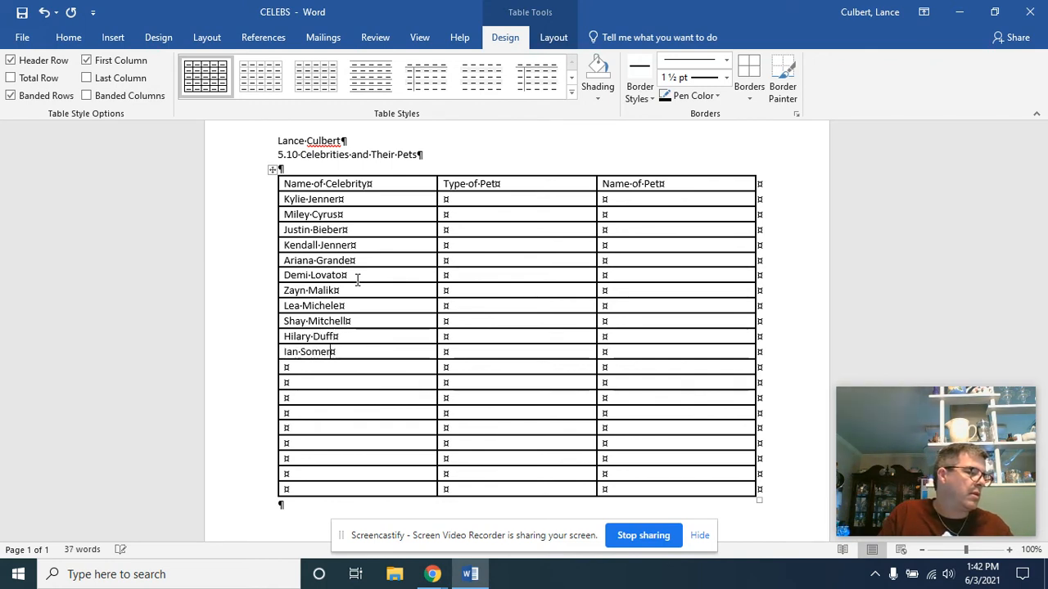
{"action": "type", "text": "omerhalder"}
{"action": "key", "text": "Down"}
{"action": "type", "text": "Na"}
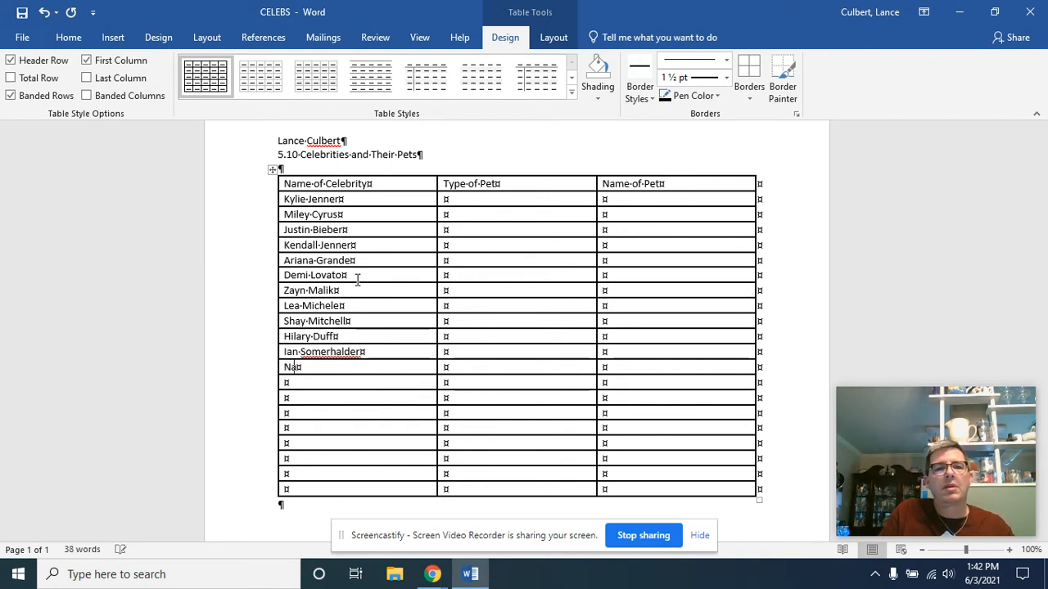
{"action": "type", "text": "ya Rivera"}
{"action": "key", "text": "Down"}
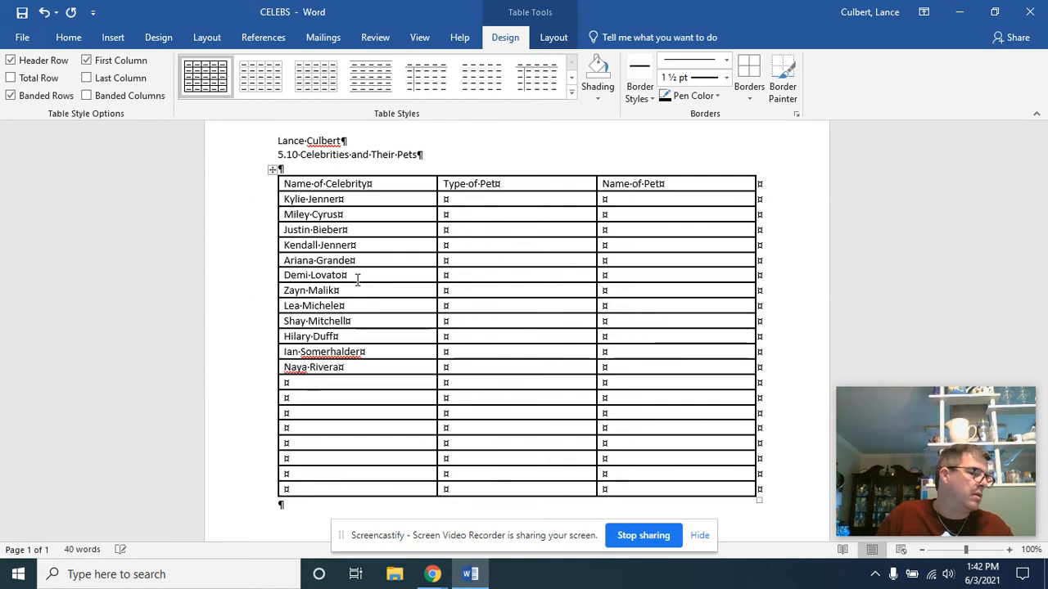
Step: List Julianne Hough, Janel Parrish, Taylor Swift, Rita Ora and Bella Thorne in the next five rows of the Name of Celebrity column
{"action": "type", "text": "Julianne"}
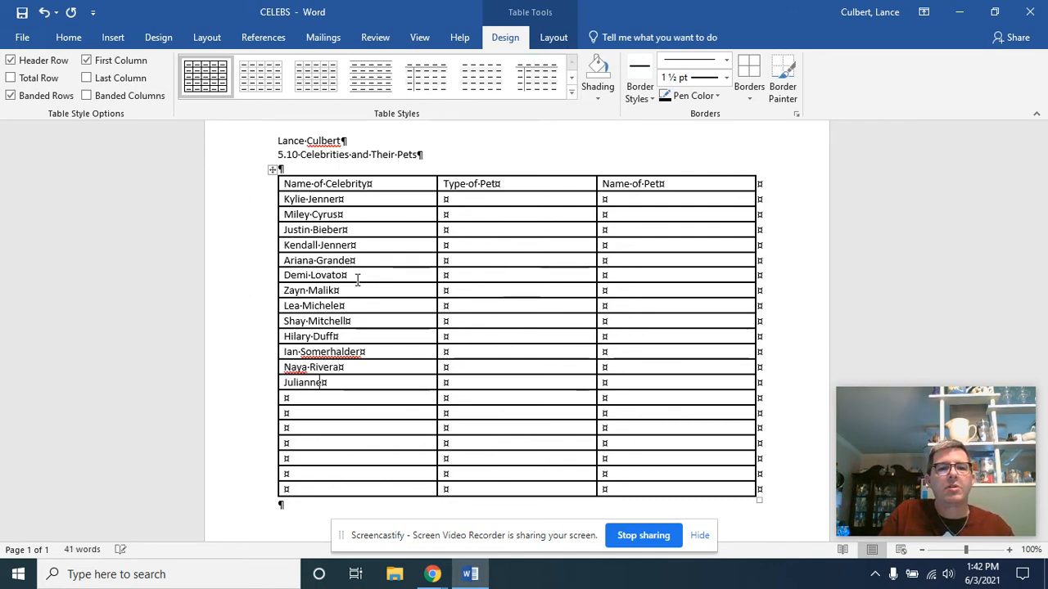
{"action": "type", "text": " Hough"}
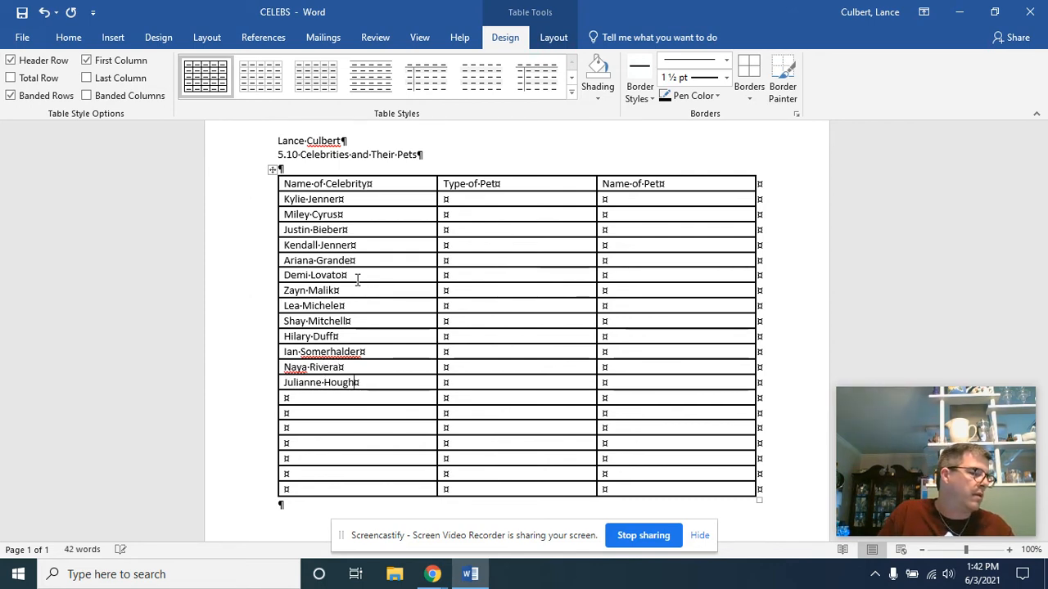
{"action": "type", "text": "Janel Parrish"}
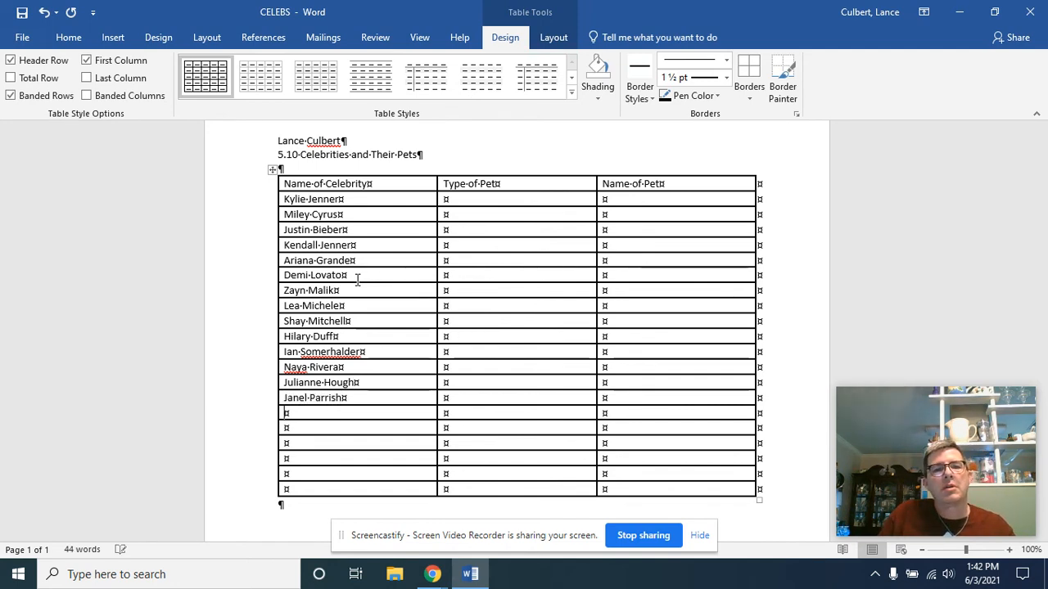
{"action": "key", "text": "Down"}
{"action": "type", "text": "Taylor Swift"}
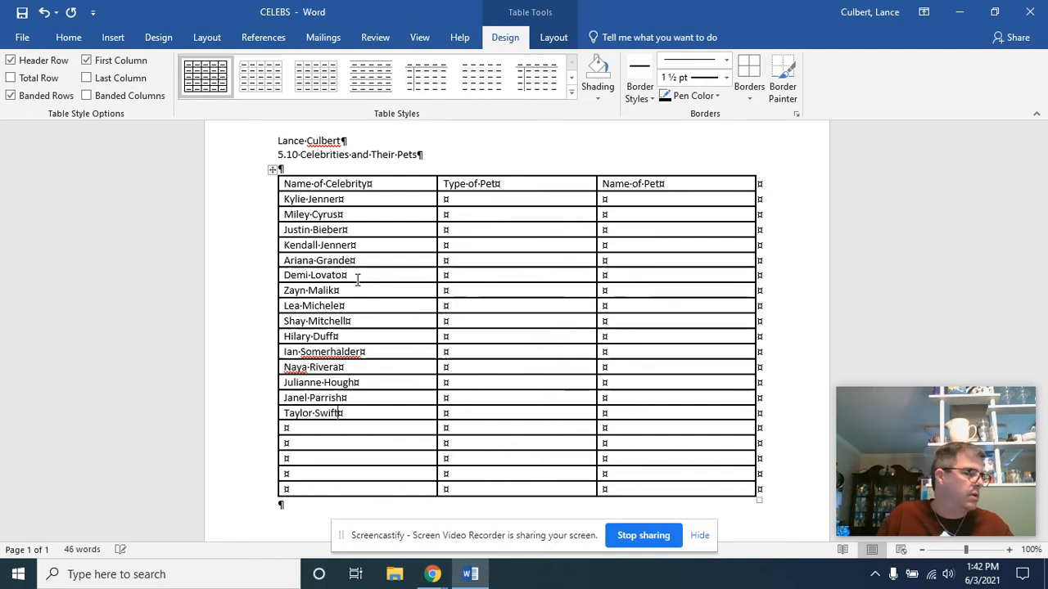
{"action": "key", "text": "Down"}
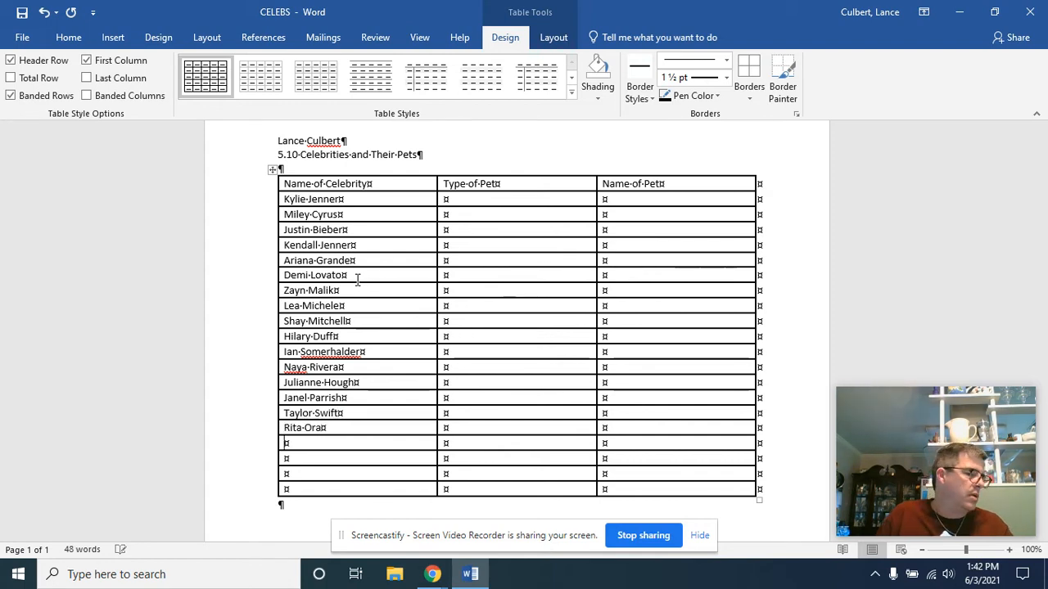
{"action": "type", "text": "Bella Th"}
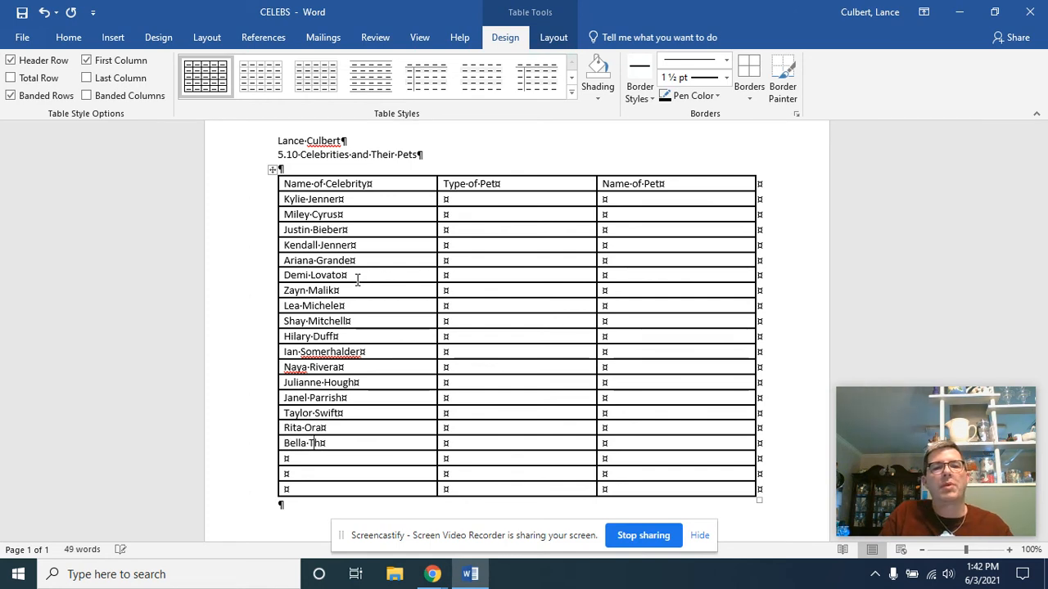
{"action": "type", "text": "orne "}
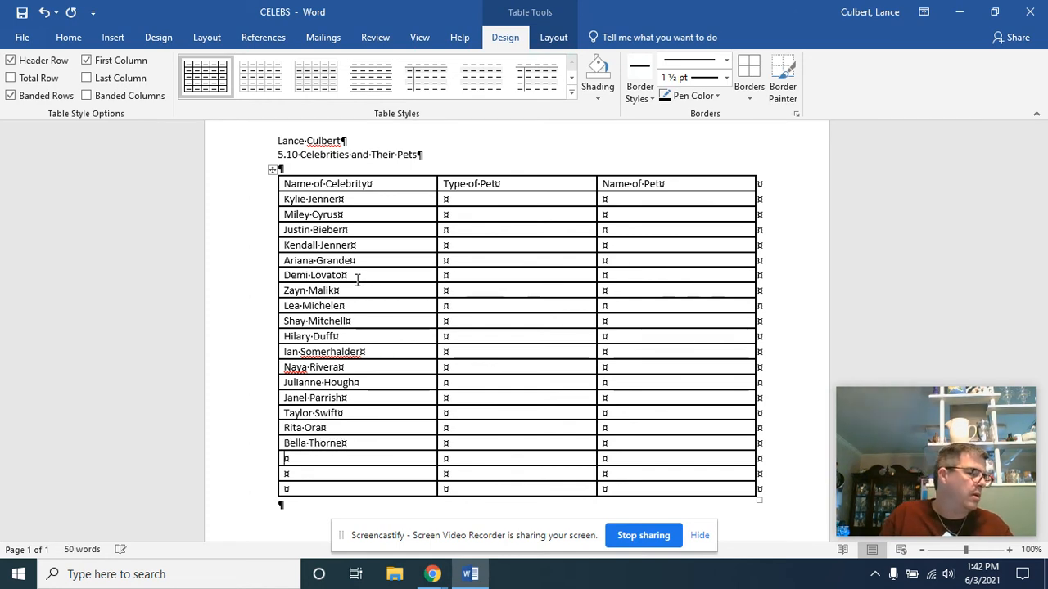
{"action": "type", "text": "Laur"}
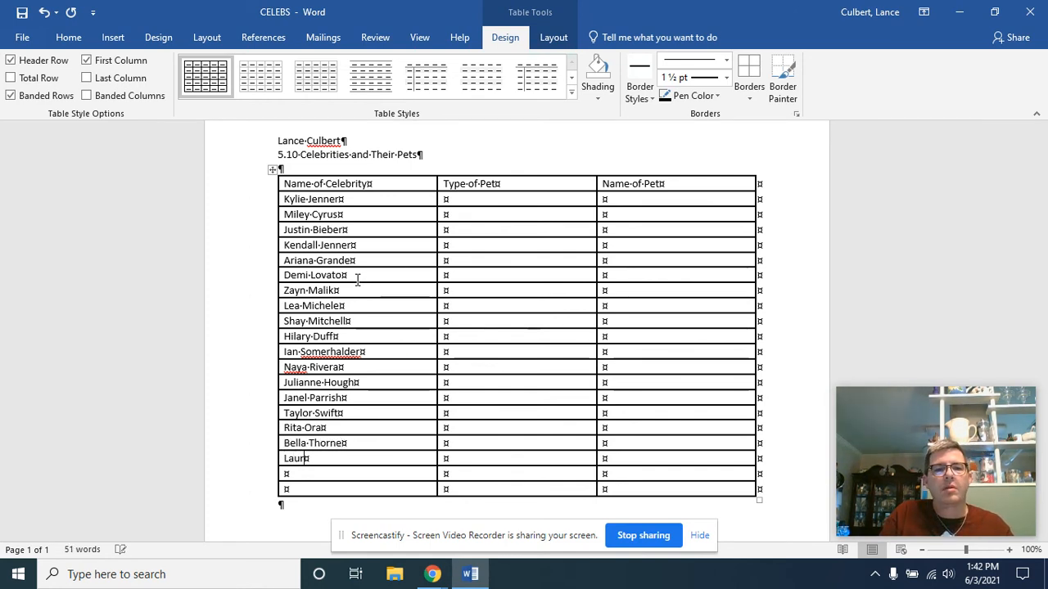
{"action": "type", "text": "en Conrad "}
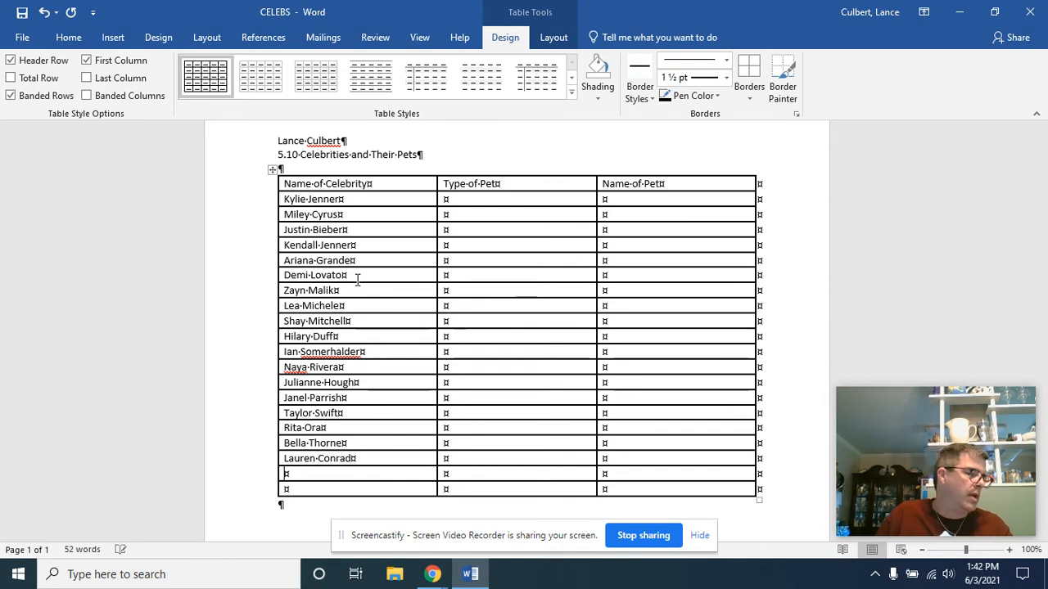
{"action": "type", "text": "Nick Jonas "}
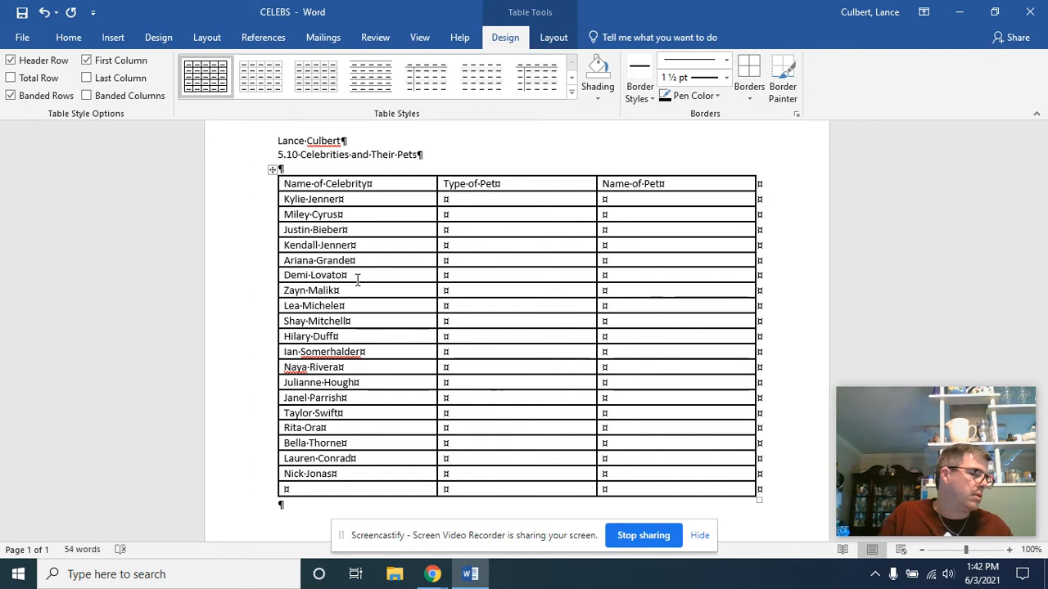
{"action": "type", "text": "Iggy Azale"}
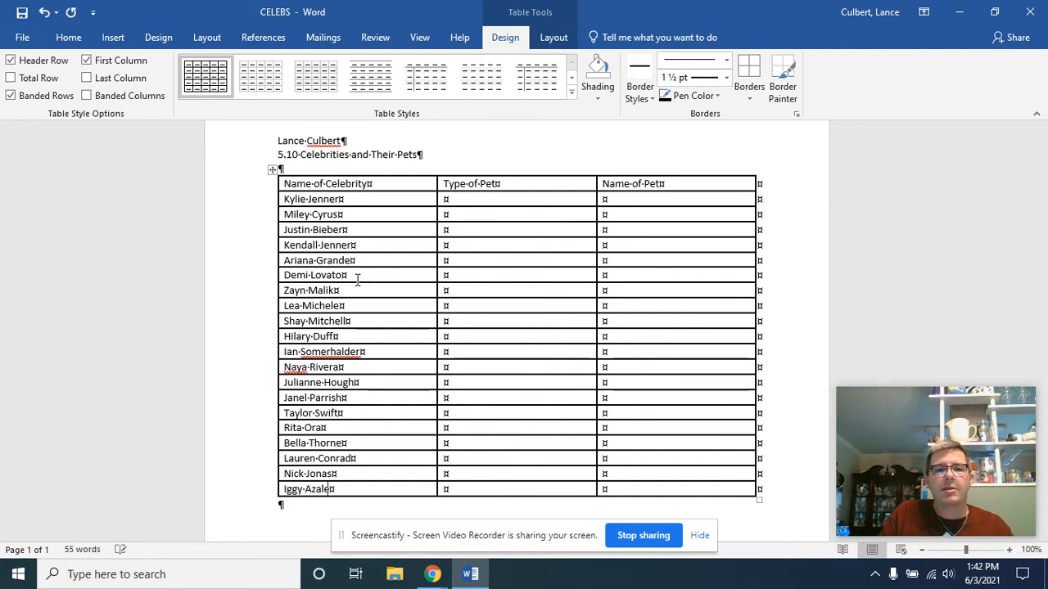
{"action": "type", "text": "a"}
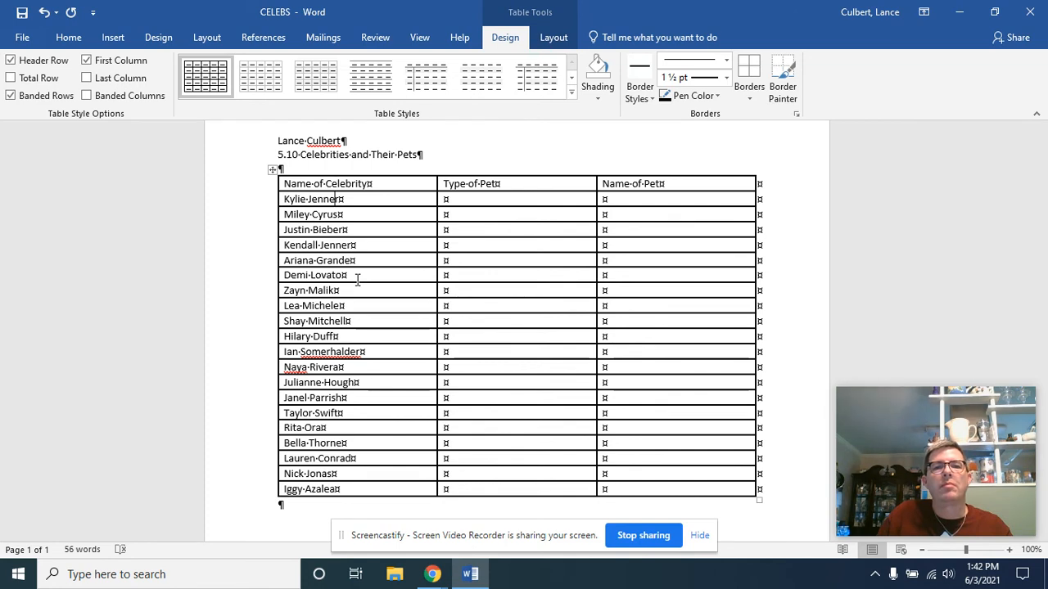
Step: Fill the Type of Pet column with Bunny for Kylie Jenner, Cat for Miley Cyrus and Dog for Justin Bieber
{"action": "key", "text": "Tab"}
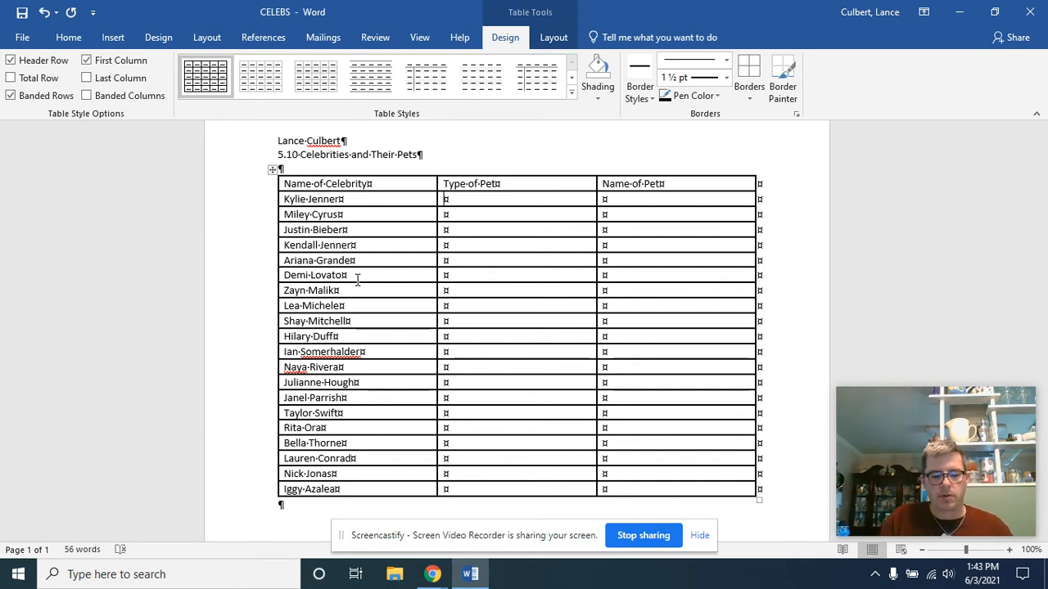
{"action": "type", "text": "Bunny"}
{"action": "key", "text": "Down"}
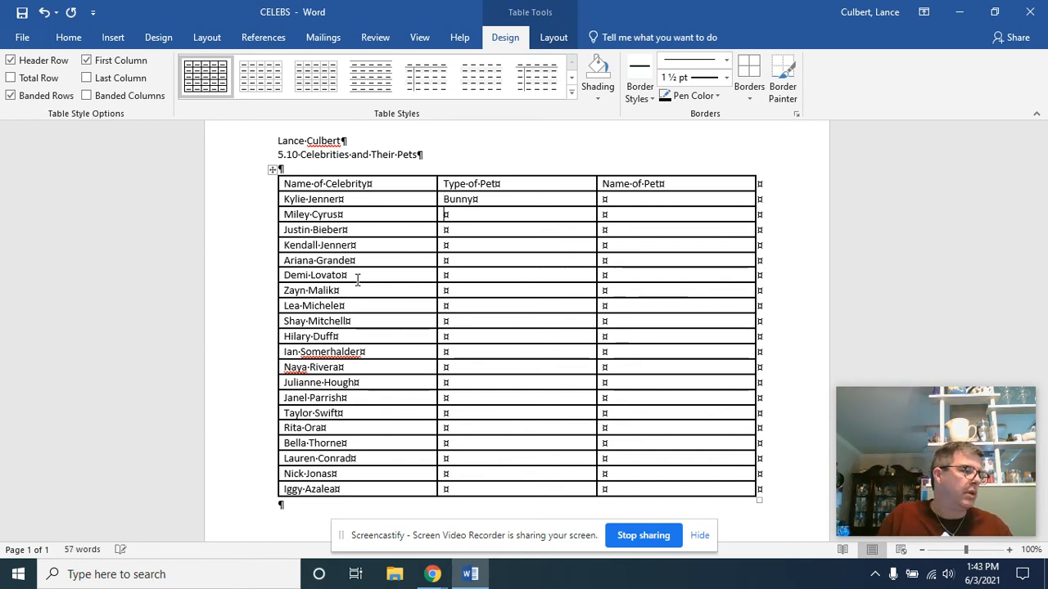
{"action": "type", "text": "Cat"}
{"action": "key", "text": "Down"}
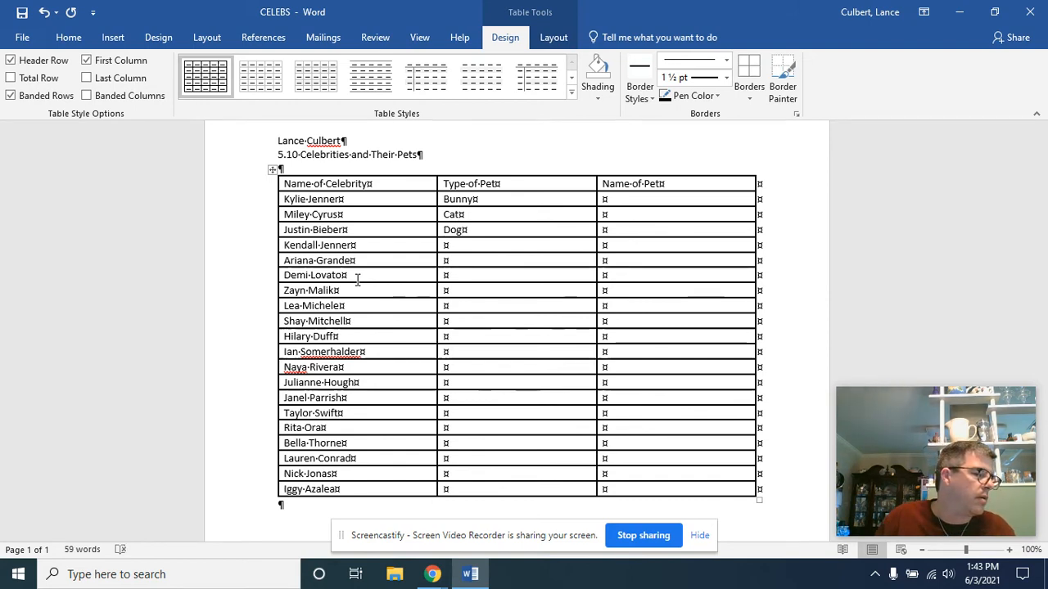
Step: Copy Dog from Justin Bieber's row into the Type of Pet cells for Kendall Jenner, Ariana Grande and Demi Lovato
{"action": "key", "text": "shift+Tab"}
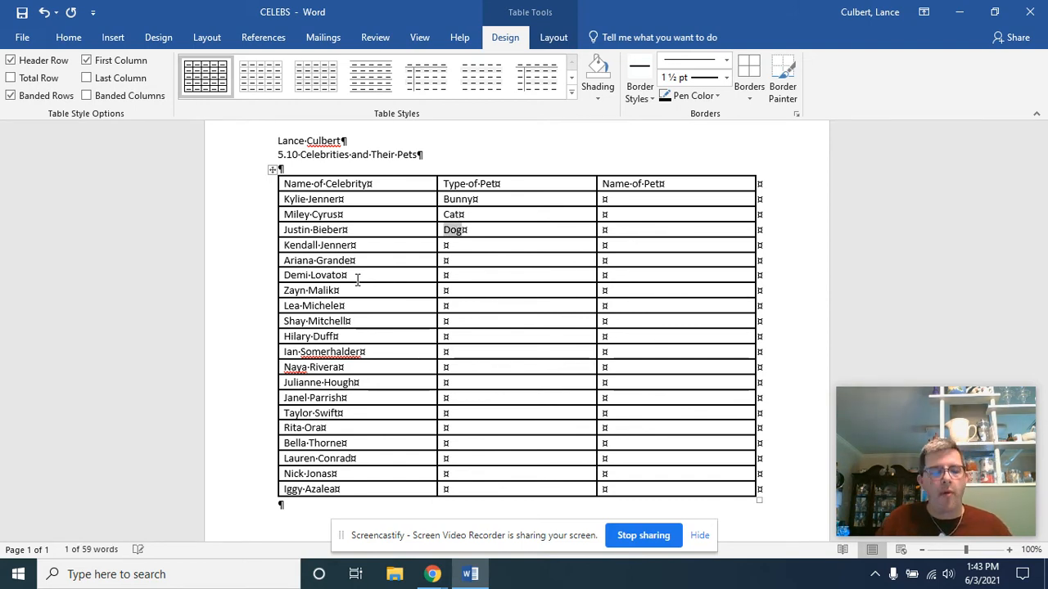
{"action": "key", "text": "ctrl+c"}
{"action": "key", "text": "Down"}
{"action": "key", "text": "ctrl+v"}
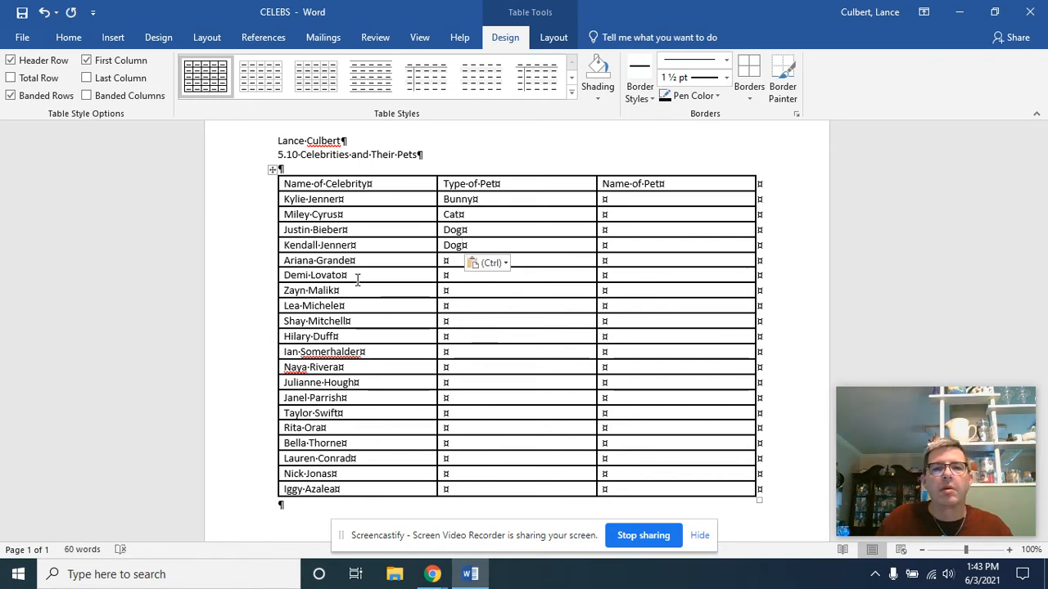
{"action": "key", "text": "ctrl"}
{"action": "key", "text": "Escape"}
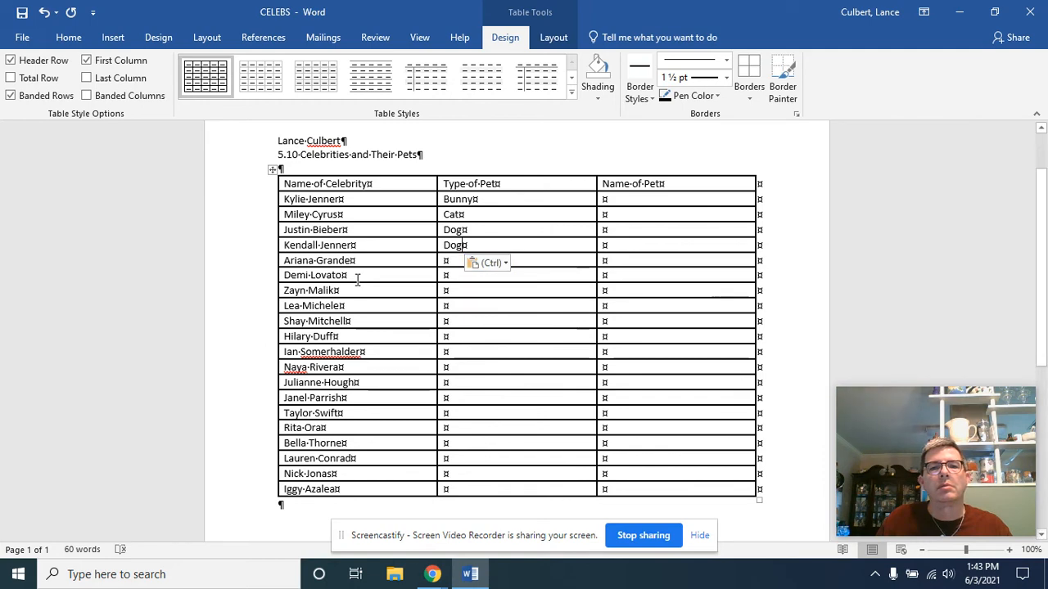
{"action": "key", "text": "Down"}
{"action": "key", "text": "ctrl+v"}
{"action": "key", "text": "Down"}
{"action": "key", "text": "ctrl+v"}
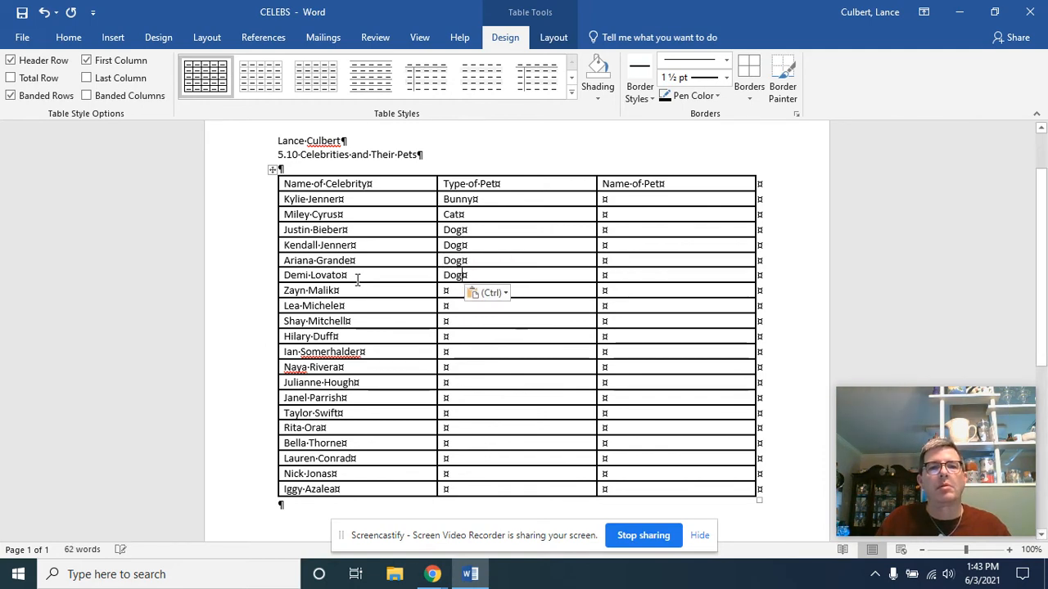
Step: Paste Dog into each Type of Pet cell from Zayn Malik down through Janel Parrish
{"action": "key", "text": "Down"}
{"action": "key", "text": "ctrl+v"}
{"action": "key", "text": "Down"}
{"action": "key", "text": "ctrl+v"}
{"action": "key", "text": "Down"}
{"action": "key", "text": "ctrl+v"}
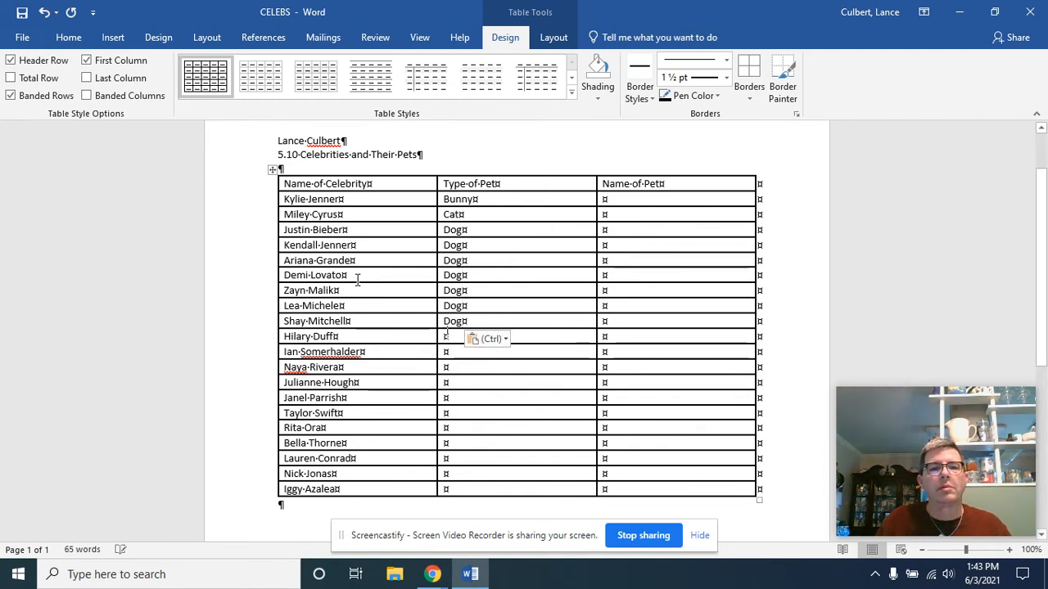
{"action": "key", "text": "Down"}
{"action": "key", "text": "ctrl+v"}
{"action": "key", "text": "Down"}
{"action": "key", "text": "ctrl+v"}
{"action": "key", "text": "Down"}
{"action": "key", "text": "ctrl+v"}
{"action": "key", "text": "Down"}
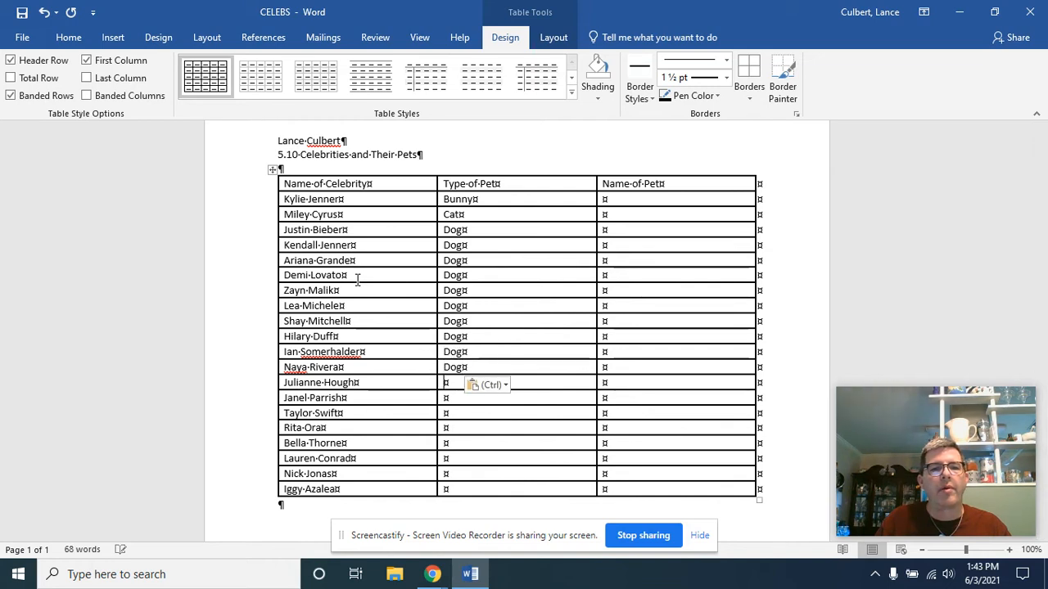
{"action": "key", "text": "ctrl+v"}
{"action": "key", "text": "Down"}
{"action": "key", "text": "ctrl+v"}
Step: Enter Cat as the Type of Pet for Taylor Swift and Rita Ora, with no Dog entry left in those cells
{"action": "key", "text": "Down"}
{"action": "key", "text": "ctrl+v"}
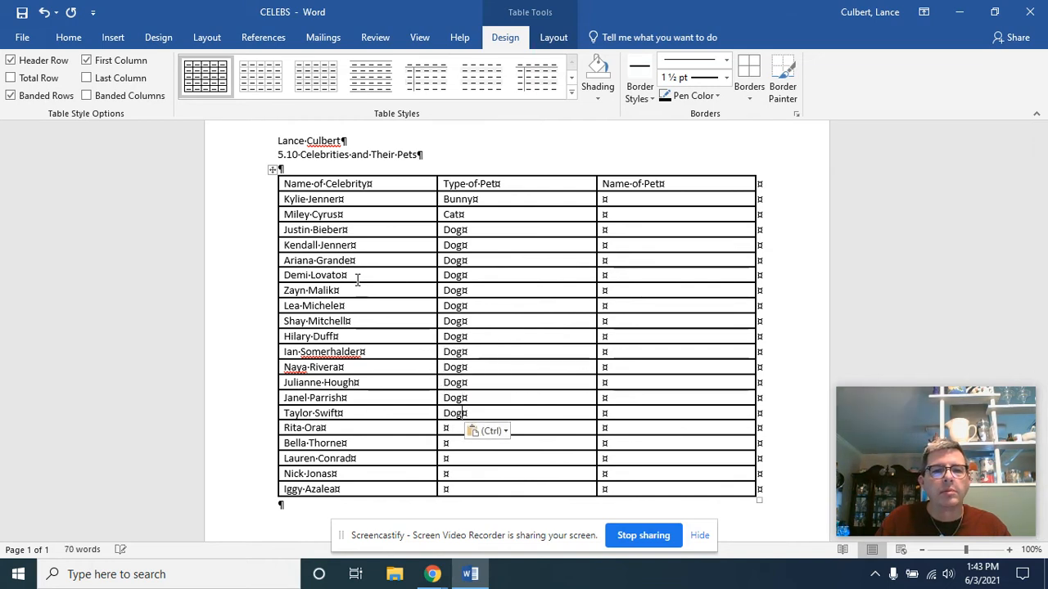
{"action": "key", "text": "BackSpace"}
{"action": "key", "text": "BackSpace"}
{"action": "key", "text": "BackSpace"}
{"action": "type", "text": "Cat"}
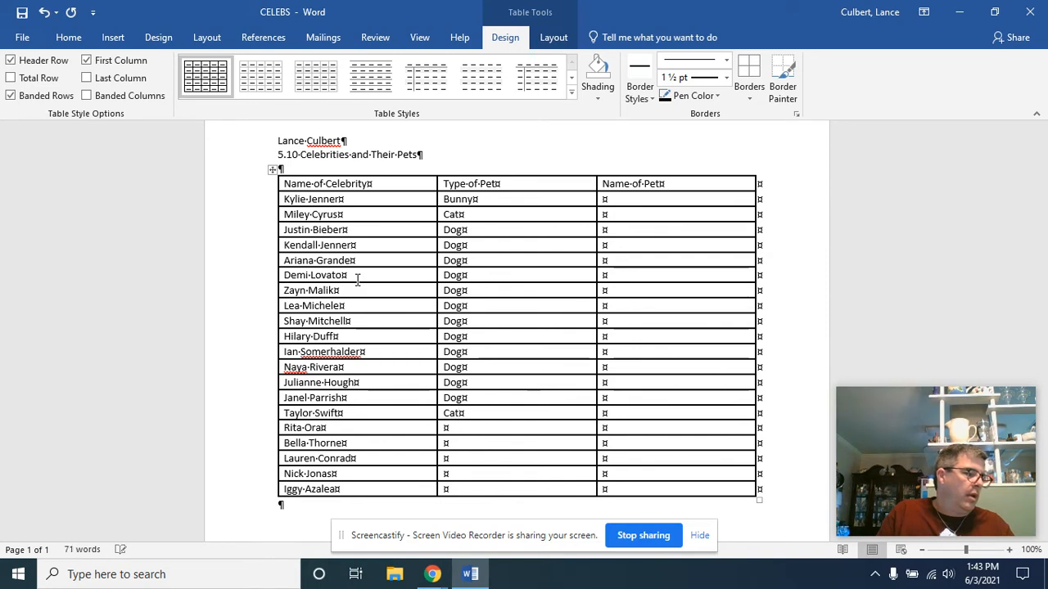
{"action": "key", "text": "Down"}
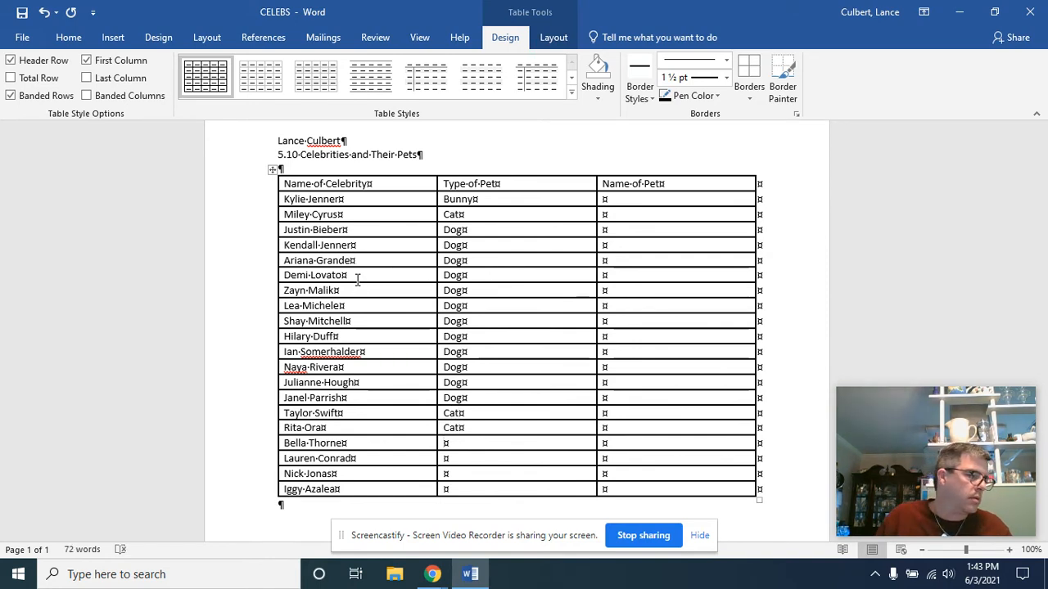
Step: Paste Dog into the remaining Type of Pet cells, from Bella Thorne through Iggy Azalea
{"action": "key", "text": "Down"}
{"action": "key", "text": "ctrl+v"}
{"action": "key", "text": "Down"}
{"action": "key", "text": "ctrl+v"}
{"action": "key", "text": "Down"}
{"action": "key", "text": "ctrl+v"}
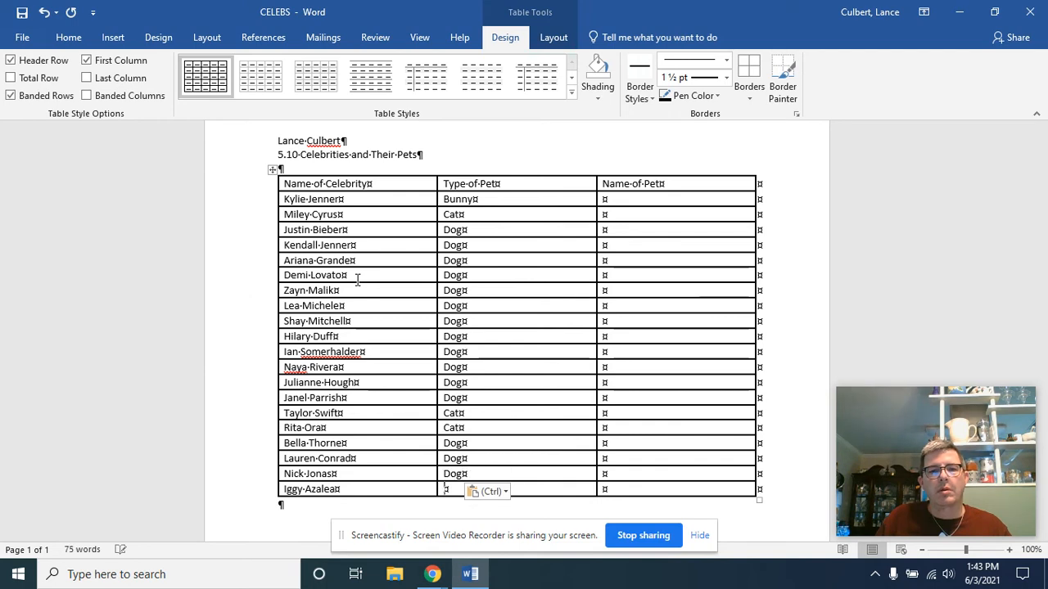
{"action": "key", "text": "ctrl+v"}
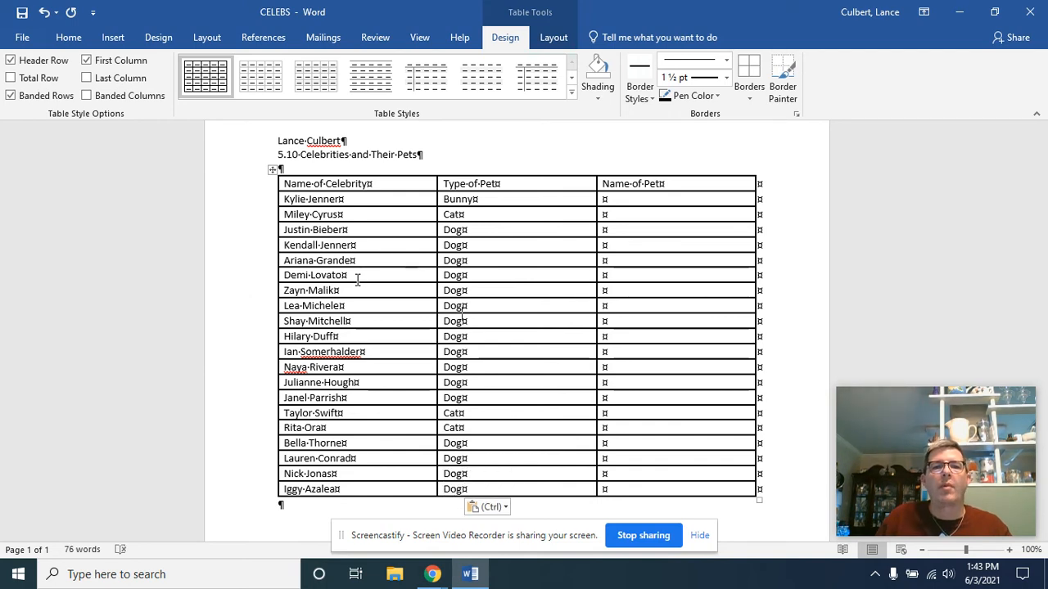
{"action": "key", "text": "Tab"}
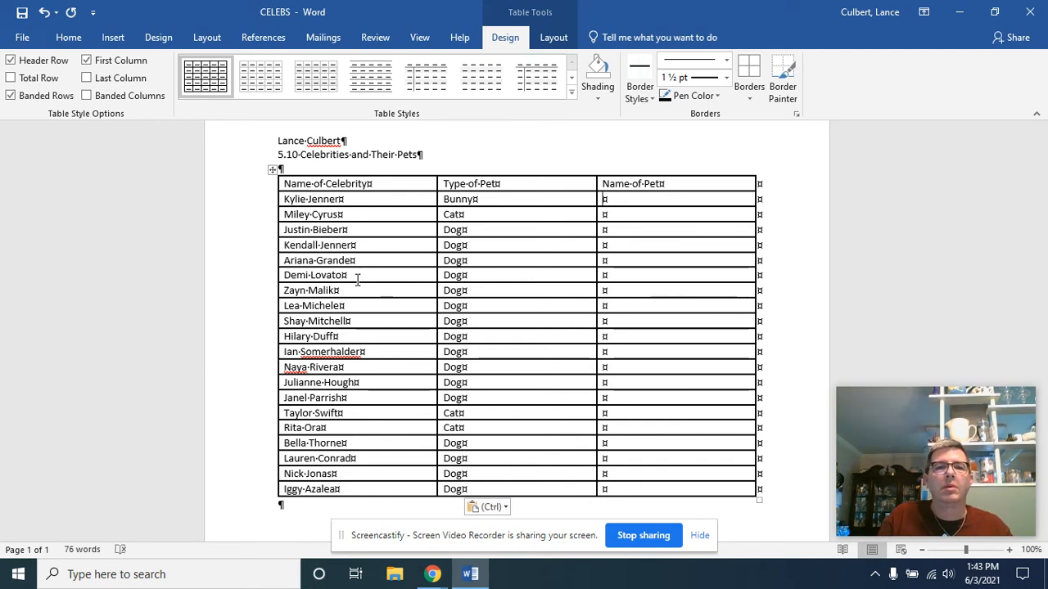
{"action": "key", "text": "shift+Tab"}
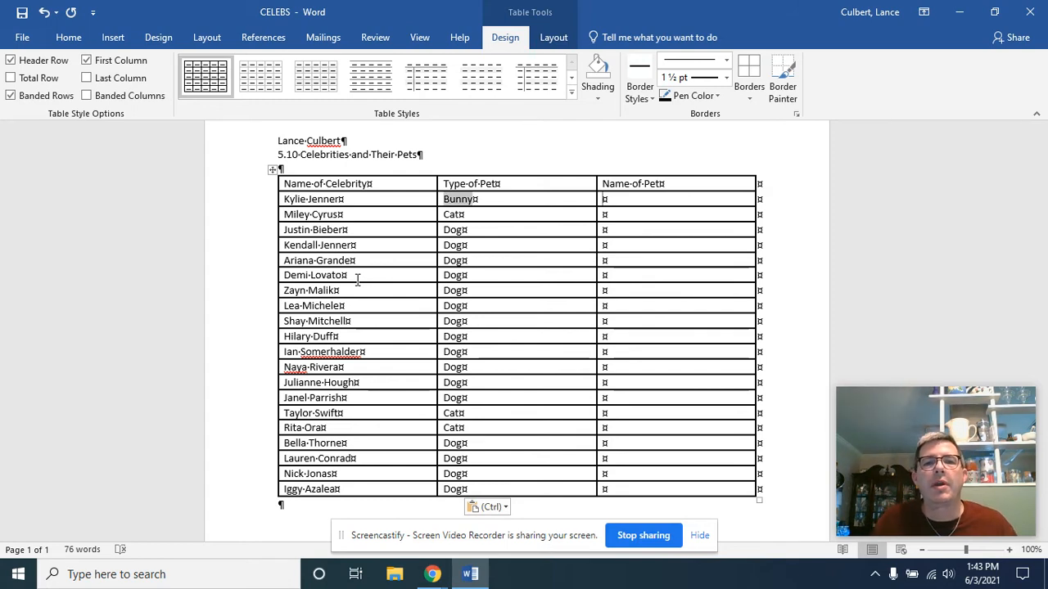
{"action": "key", "text": "Tab"}
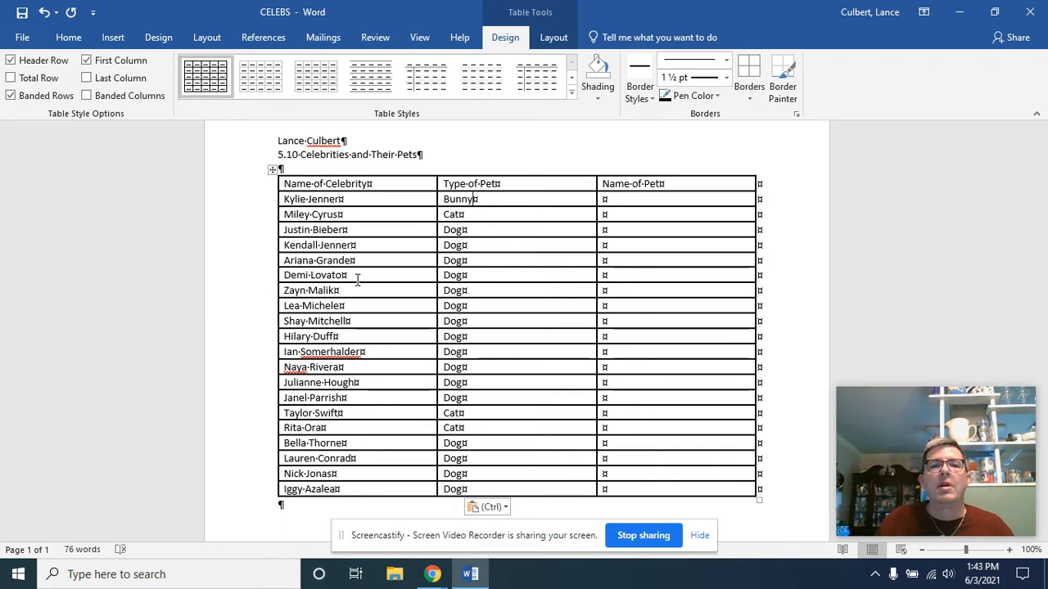
{"action": "key", "text": "Return"}
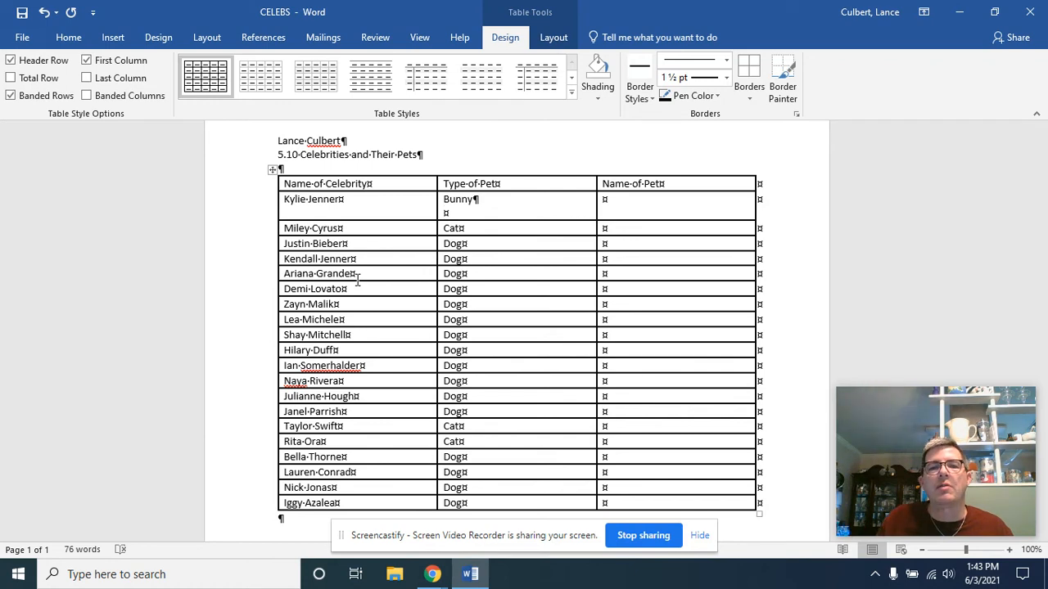
{"action": "key", "text": "BackSpace"}
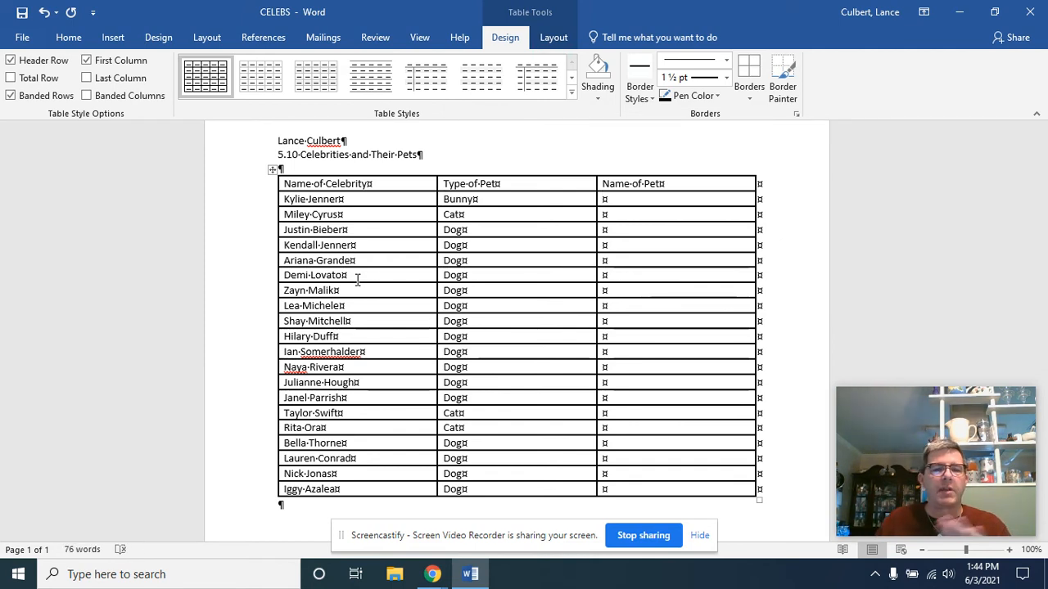
Step: Fill the Name of Pet column with Bruce for Kylie Jenner, Shanti Om Bb for Miley Cyrus and Esther for Justin Bieber
{"action": "type", "text": "Bruce"}
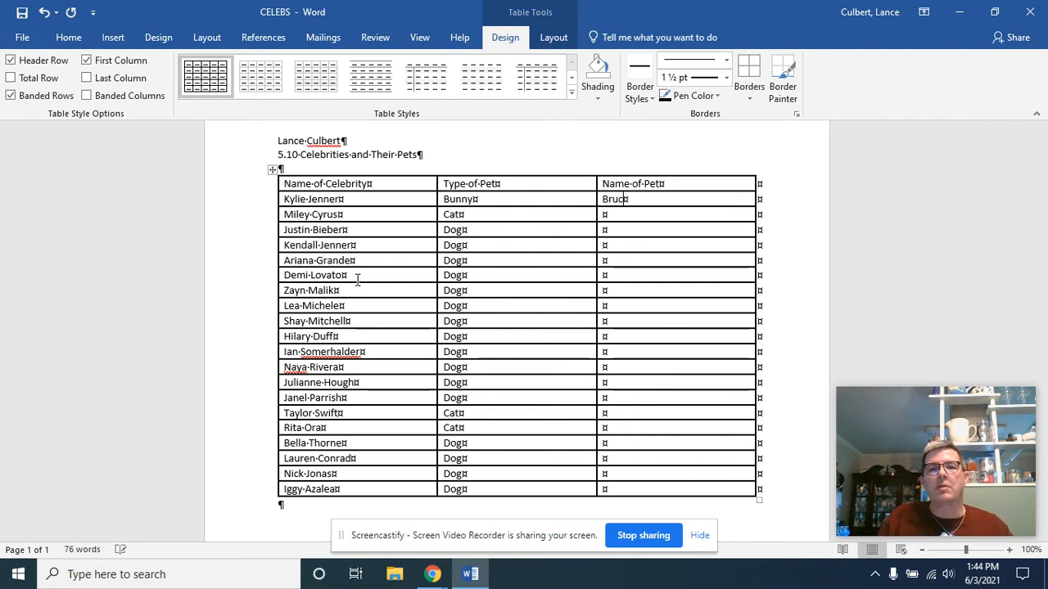
{"action": "key", "text": "Down"}
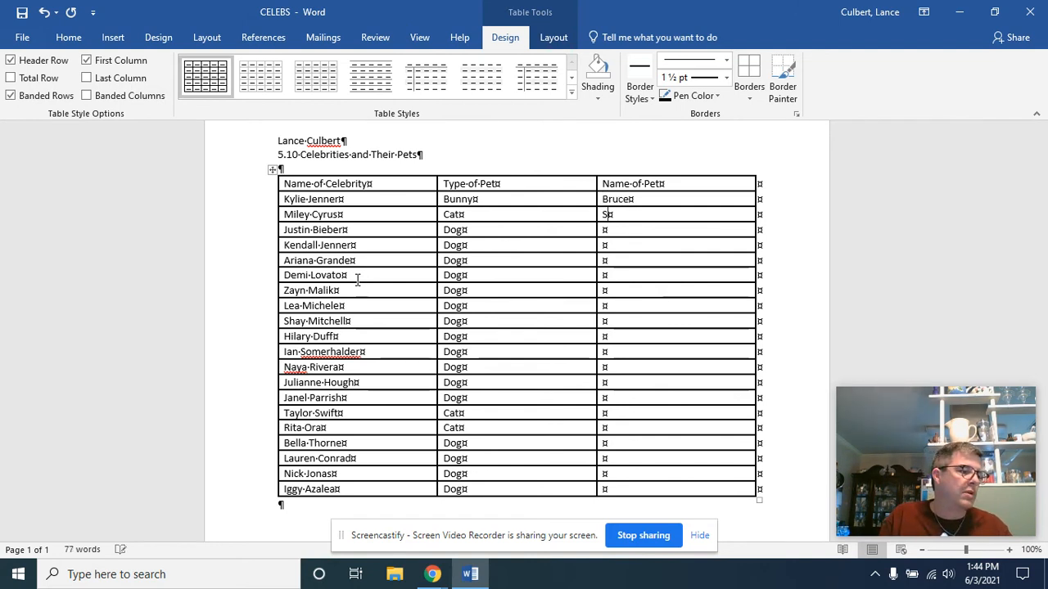
{"action": "type", "text": "Shanti Om "}
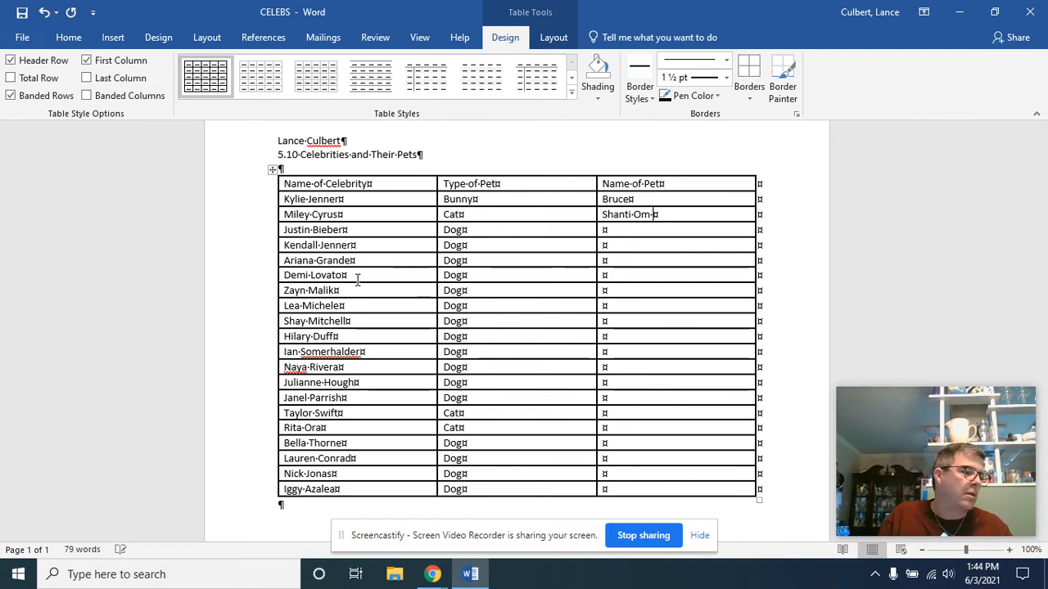
{"action": "type", "text": "Es"}
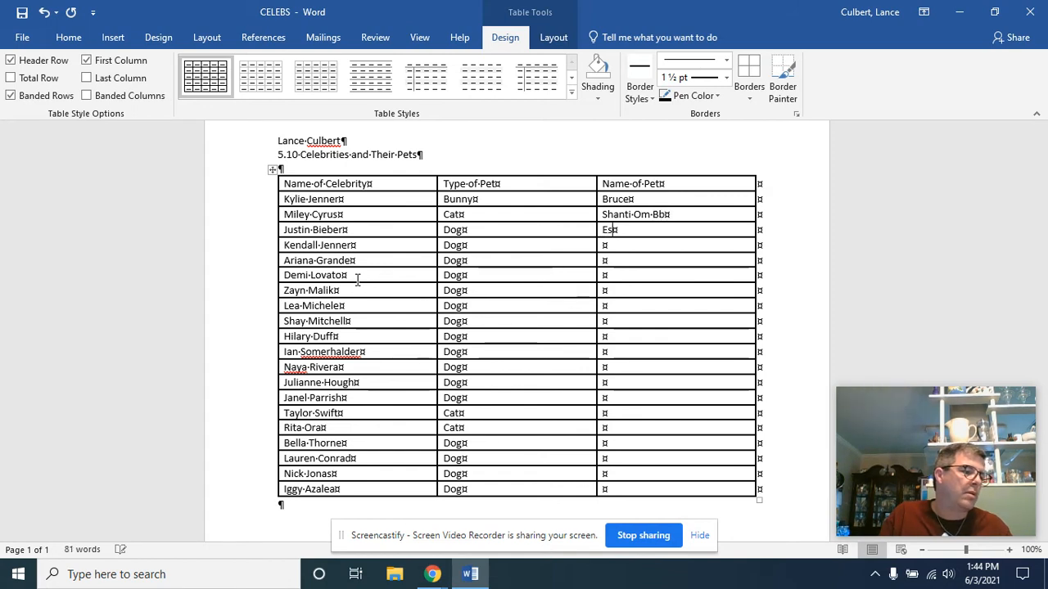
{"action": "type", "text": "h"}
{"action": "key", "text": "BackSpace"}
{"action": "type", "text": "ther"}
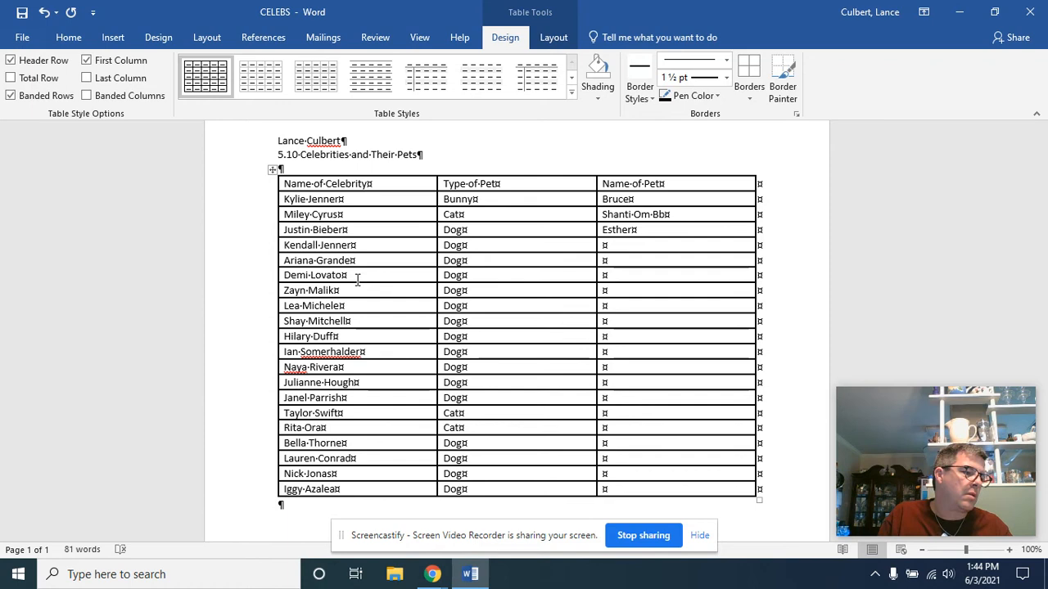
Step: Enter the pet names Blu for Kendall Jenner and Sirius Black for Ariana Grande
{"action": "key", "text": "Down"}
{"action": "type", "text": "Blu"}
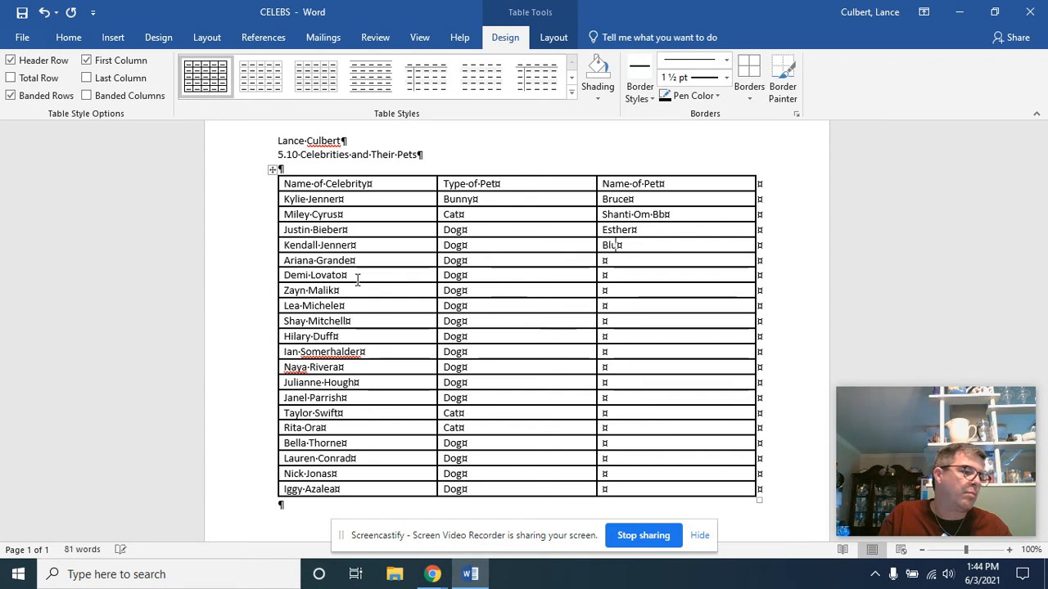
{"action": "key", "text": "Down"}
{"action": "type", "text": "Si"}
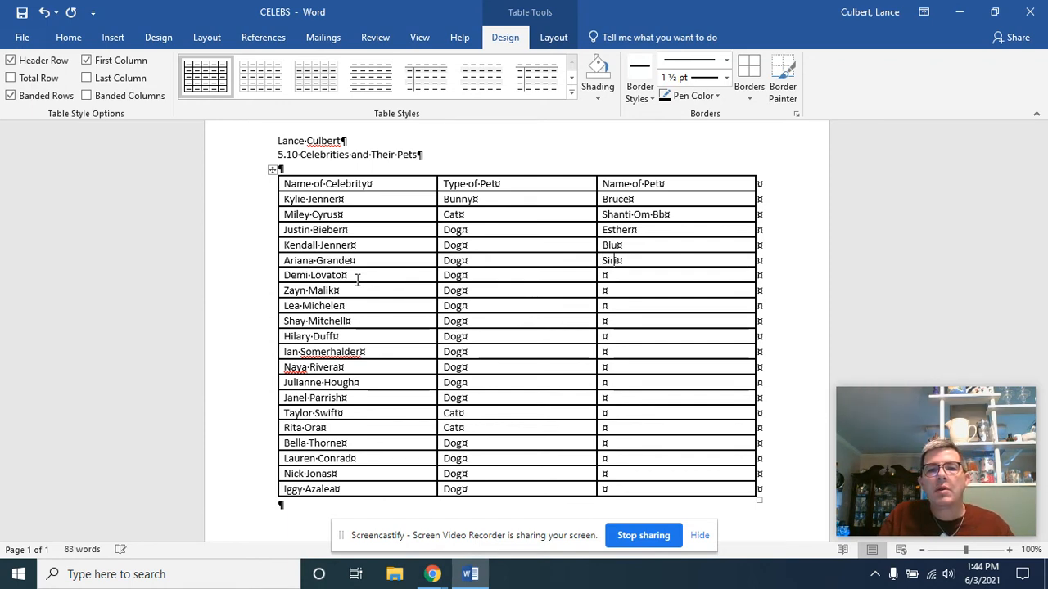
{"action": "type", "text": "rius Black"}
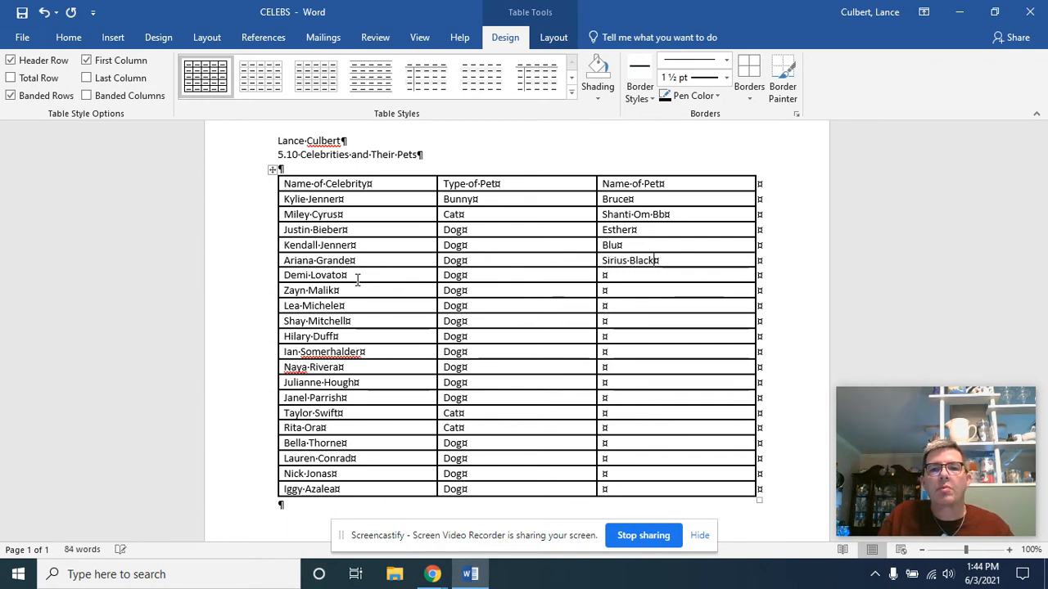
{"action": "type", "text": "Buddy"}
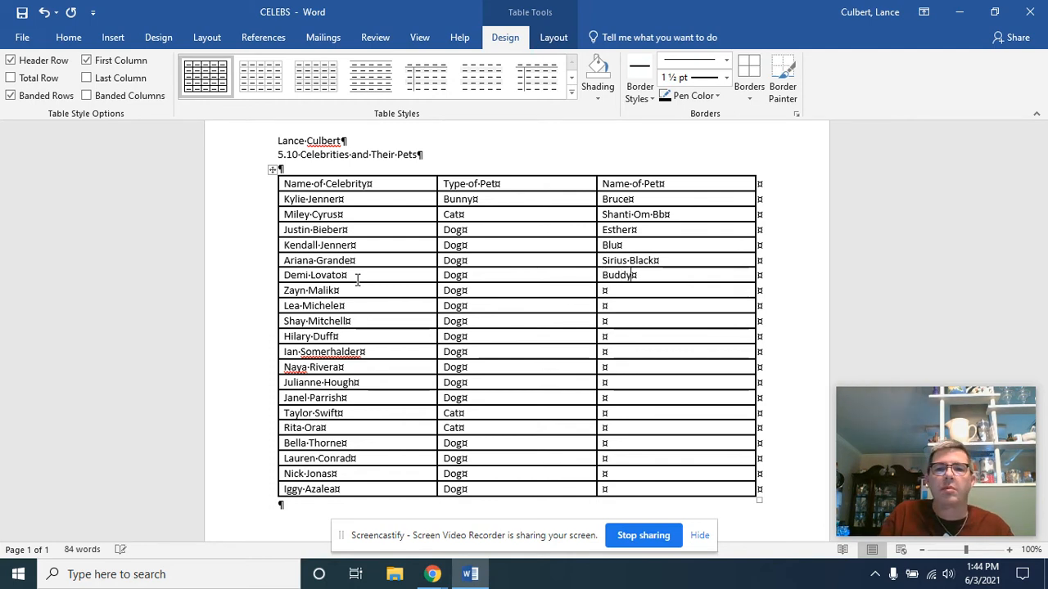
Step: Continue the Name of Pet column with Buddy for Demi Lovato, Teddy for Zayn Malik and Pearl for Lea Michele
{"action": "key", "text": "Down"}
{"action": "type", "text": "Teddy"}
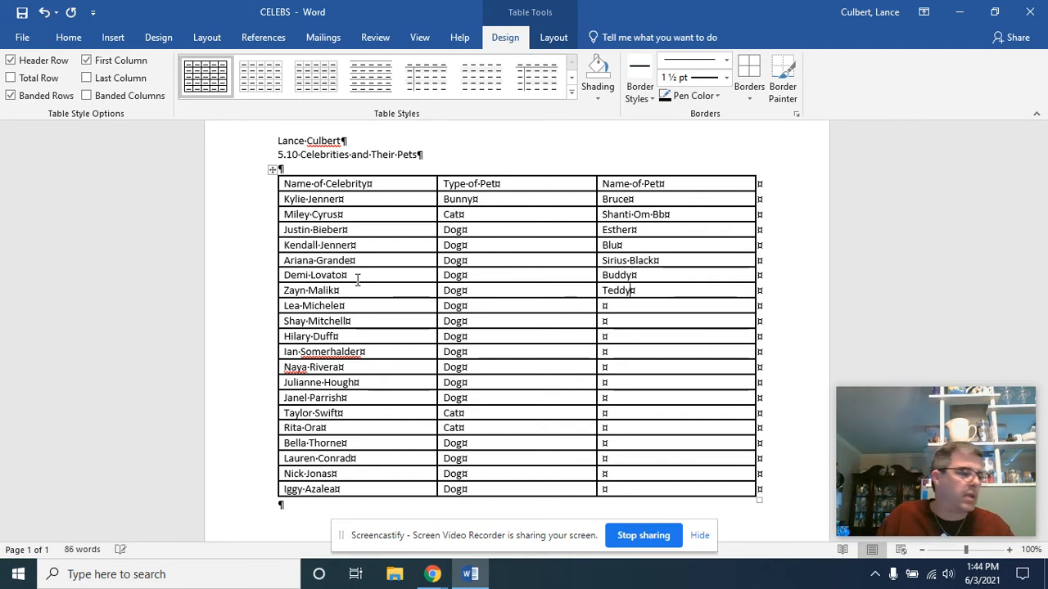
{"action": "key", "text": "Down"}
{"action": "type", "text": "Pearl"}
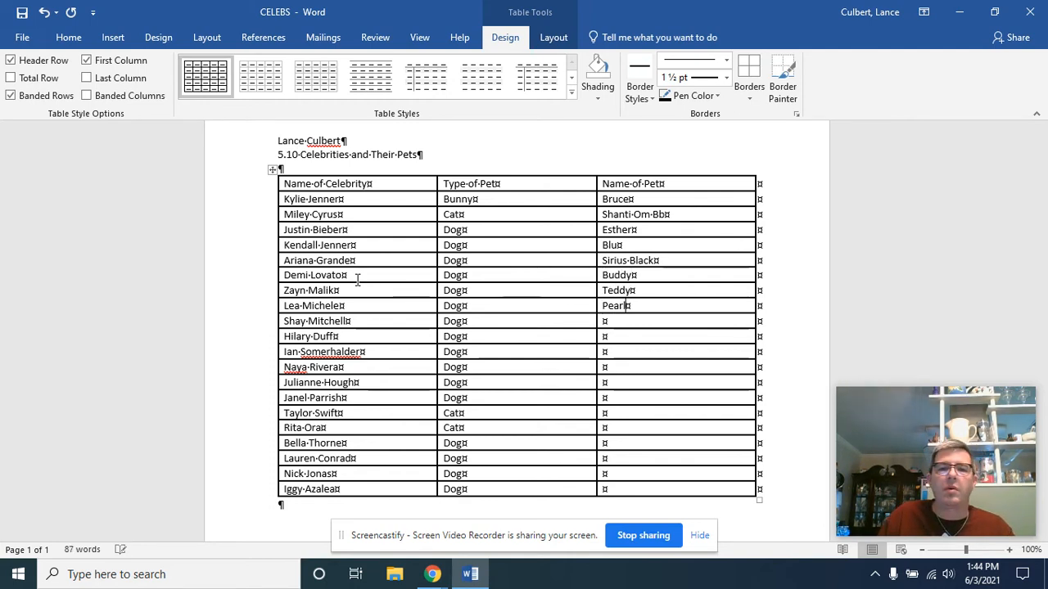
{"action": "type", "text": "Foxy"}
Step: Fill the Name of Pet column with Foxy for Shay Mitchell, Dubois for Hilary Duff and Neitzsche for Ian Somerhalder
{"action": "key", "text": "Down"}
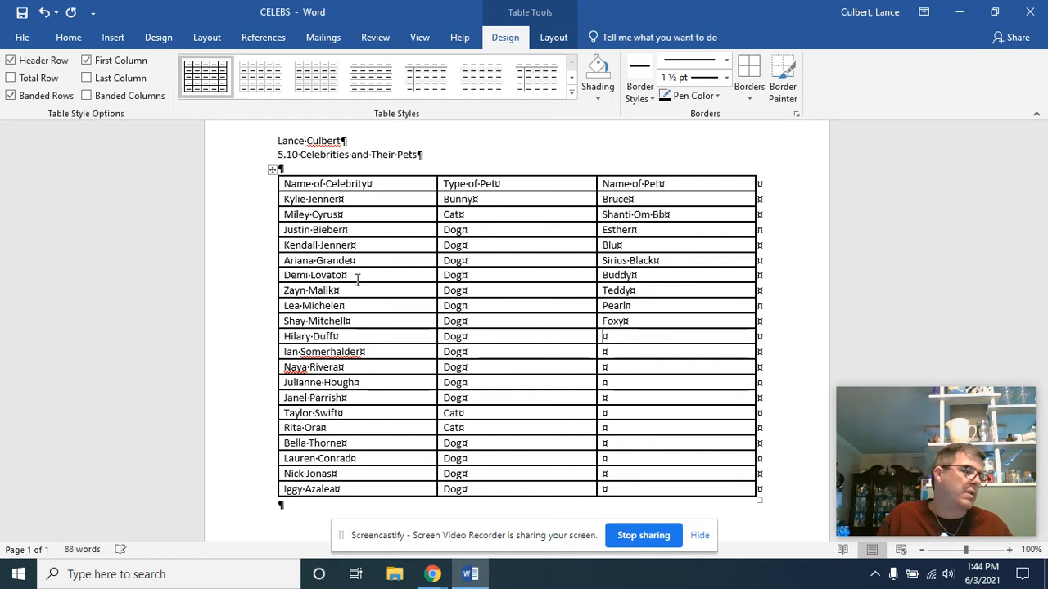
{"action": "type", "text": "Dub"}
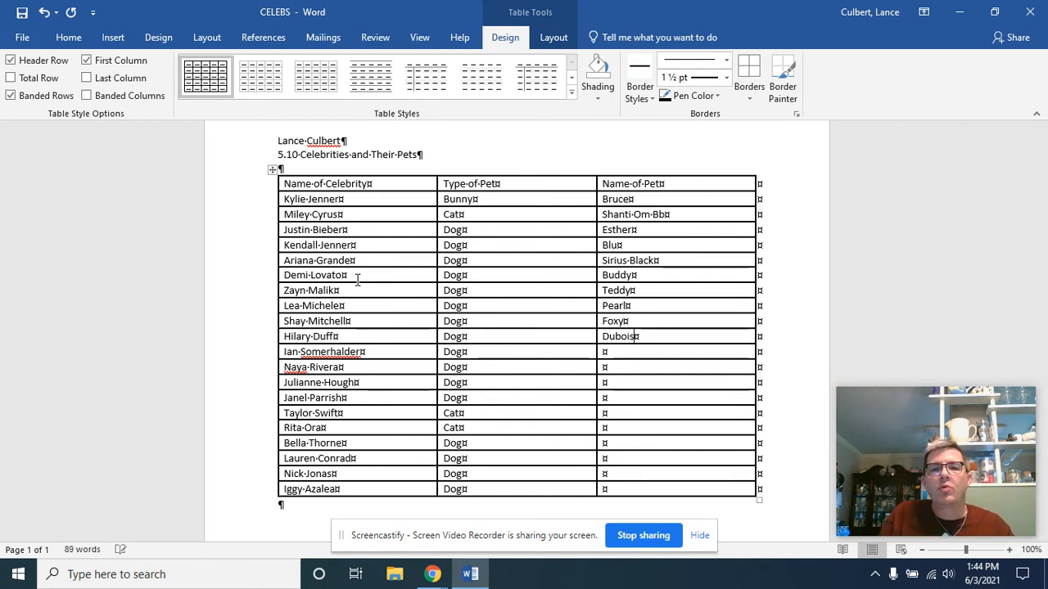
{"action": "type", "text": "ois"}
{"action": "key", "text": "Down"}
{"action": "type", "text": "Nei"}
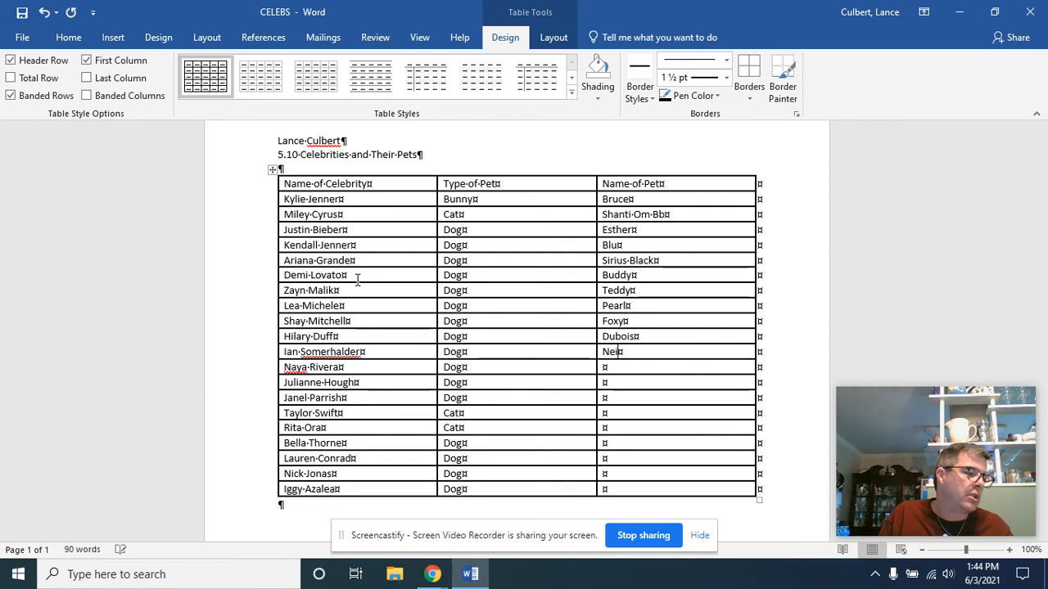
{"action": "type", "text": "tzsche"}
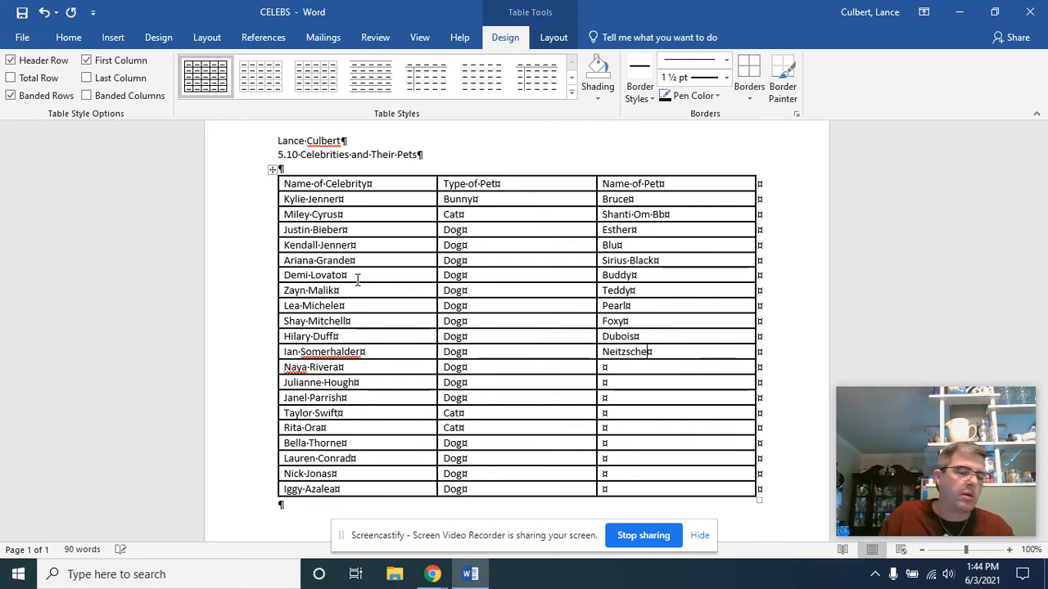
Step: Enter the pet names Emmy for Naya Rivera, Harley for Julianne Hough and Princess Oreo for Janel Parrish
{"action": "key", "text": "Down"}
{"action": "type", "text": "Em"}
{"action": "key", "text": "Down"}
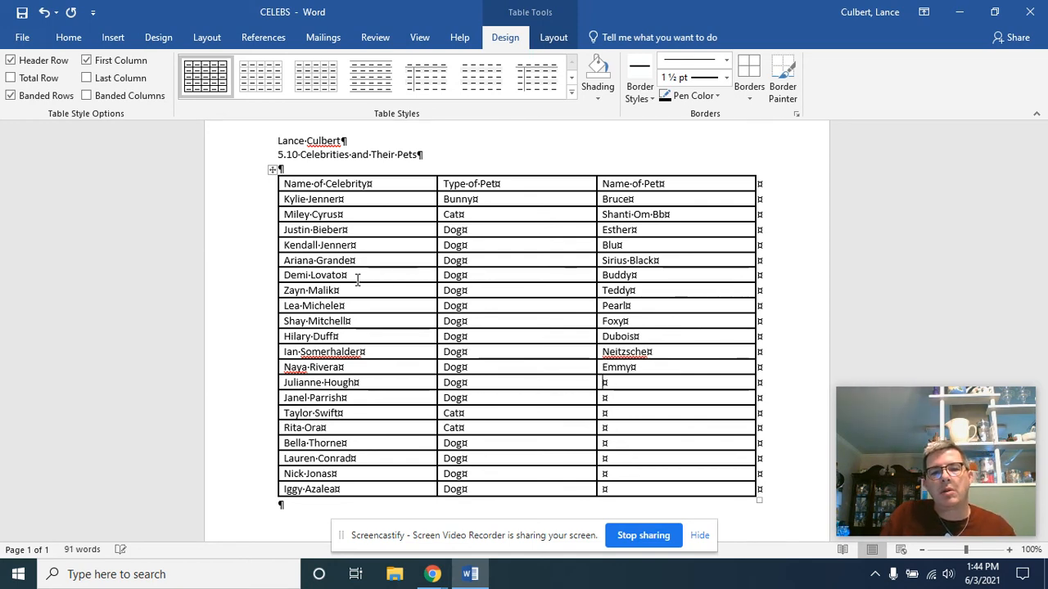
{"action": "type", "text": "Harley"}
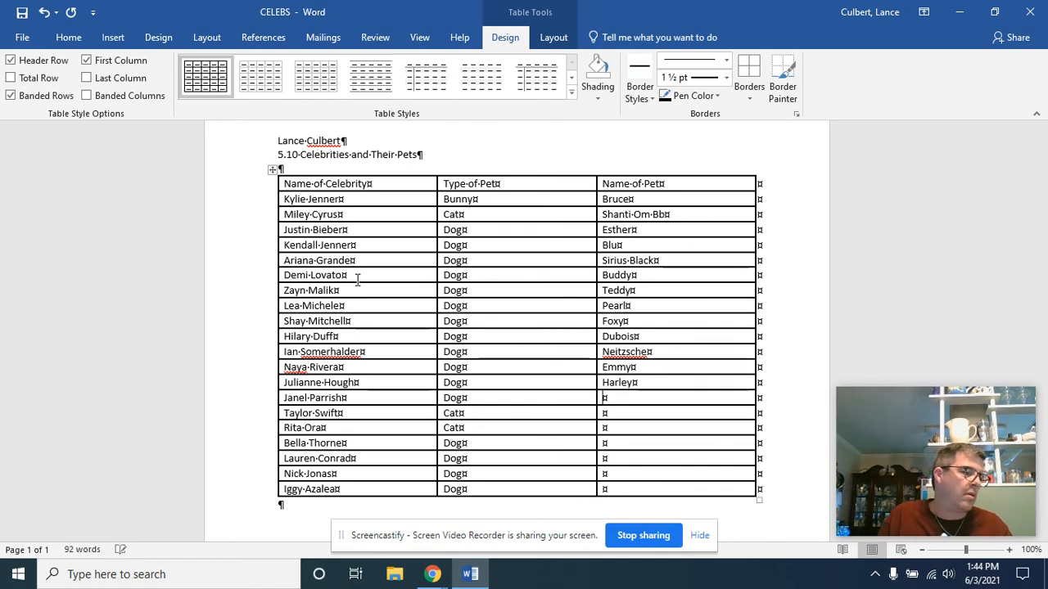
{"action": "type", "text": "Princess Oreo"}
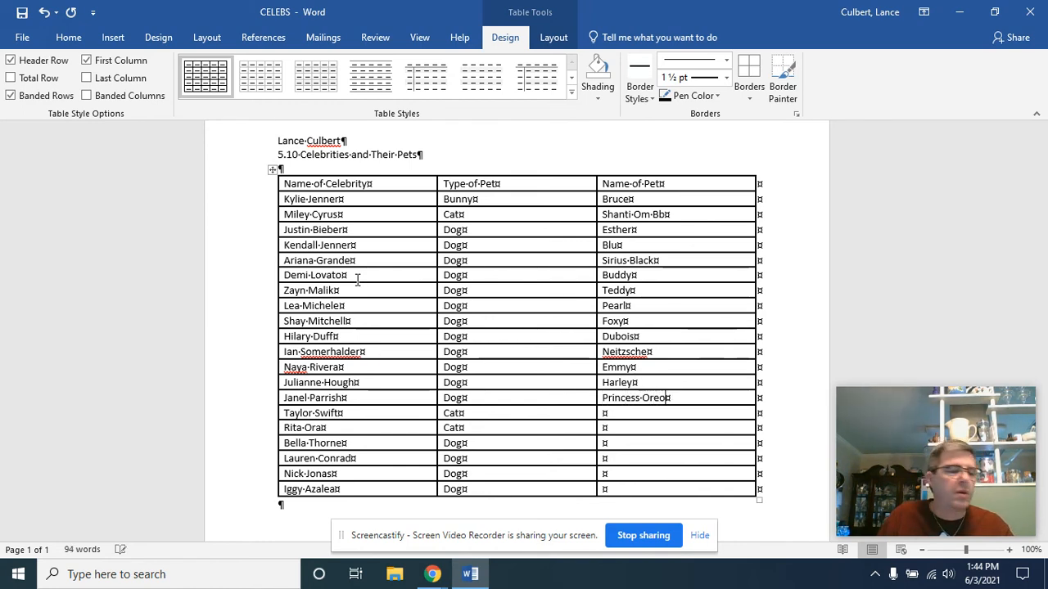
{"action": "key", "text": "Down"}
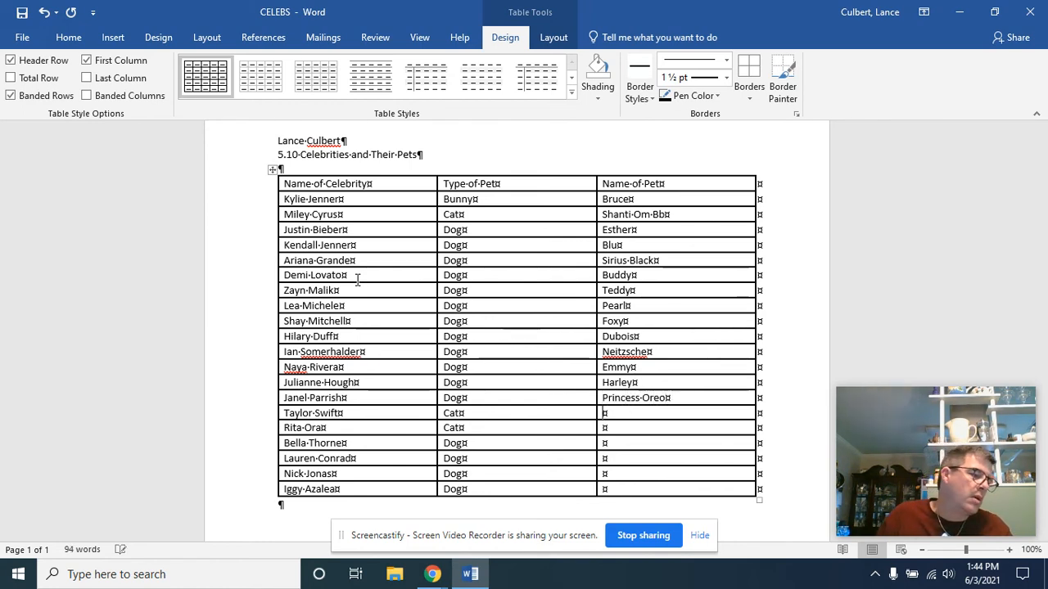
Step: Enter the pet names Olivia Benson for Taylor Swift, Bruno for Rita Ora and Kingston for Bella Thorne
{"action": "type", "text": "Olivia Benson"}
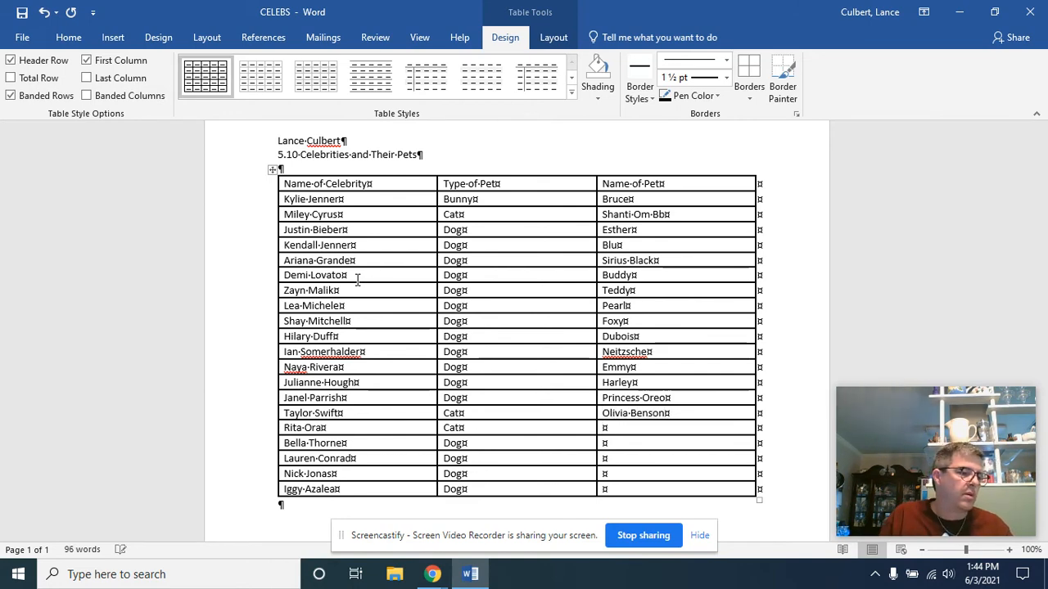
{"action": "type", "text": "Bruno"}
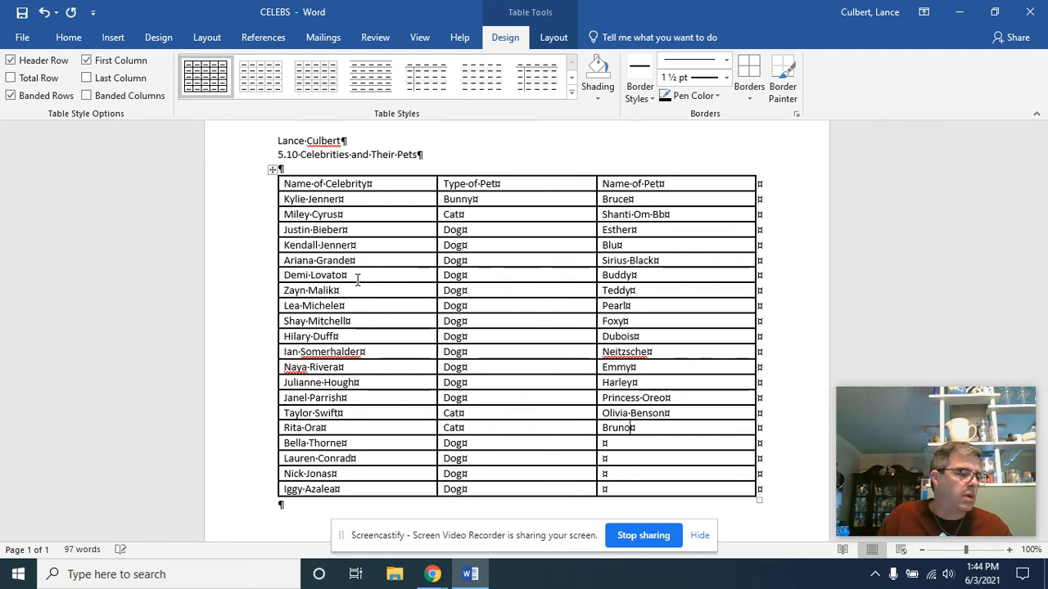
{"action": "key", "text": "Down"}
{"action": "type", "text": "Kingston"}
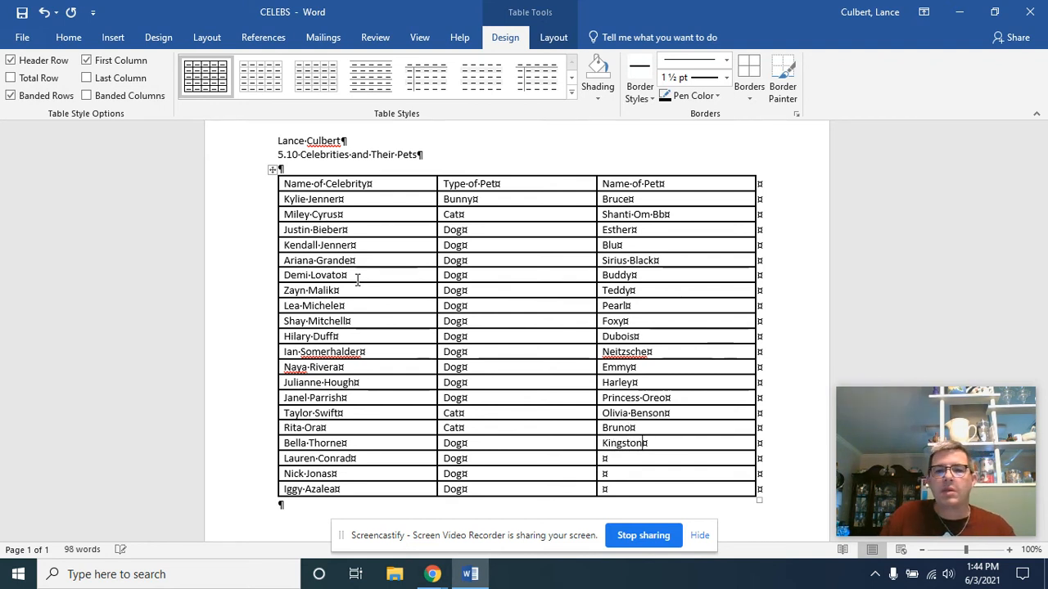
Step: Complete the Name of Pet column with Fitz for Lauren Conrad, Elvis for Nick Jonas and Jelli for Iggy Azalea
{"action": "key", "text": "Down"}
{"action": "type", "text": "Fitz"}
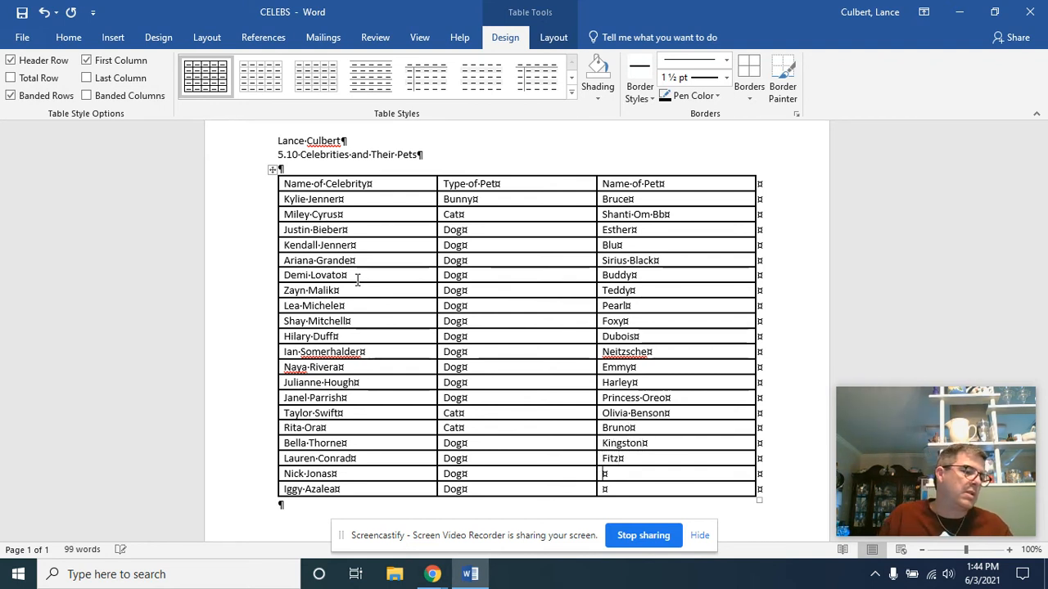
{"action": "key", "text": "Down"}
{"action": "type", "text": "Elvis"}
{"action": "key", "text": "Down"}
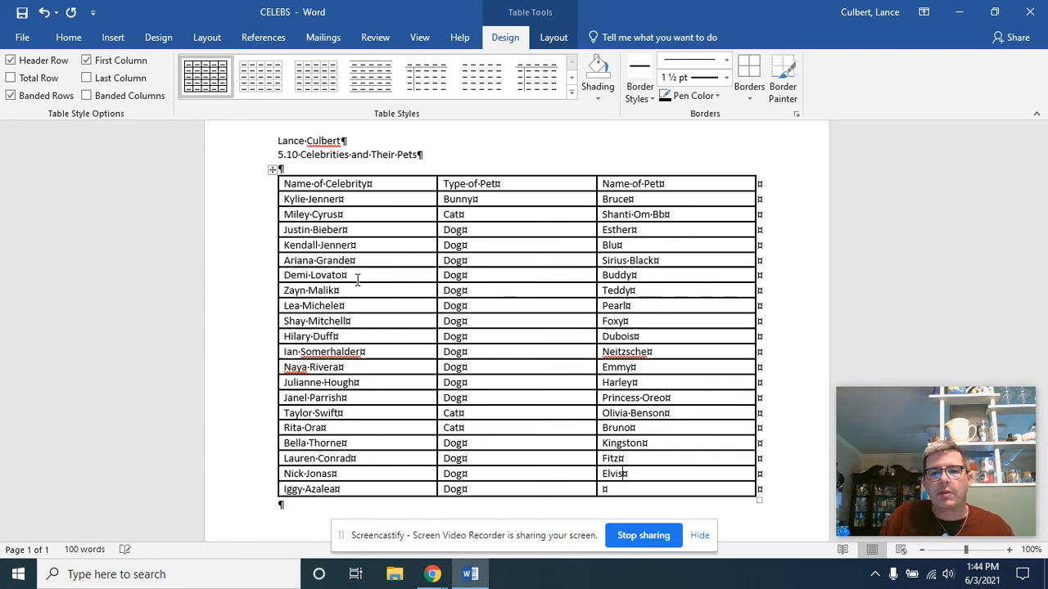
{"action": "type", "text": "Jelli"}
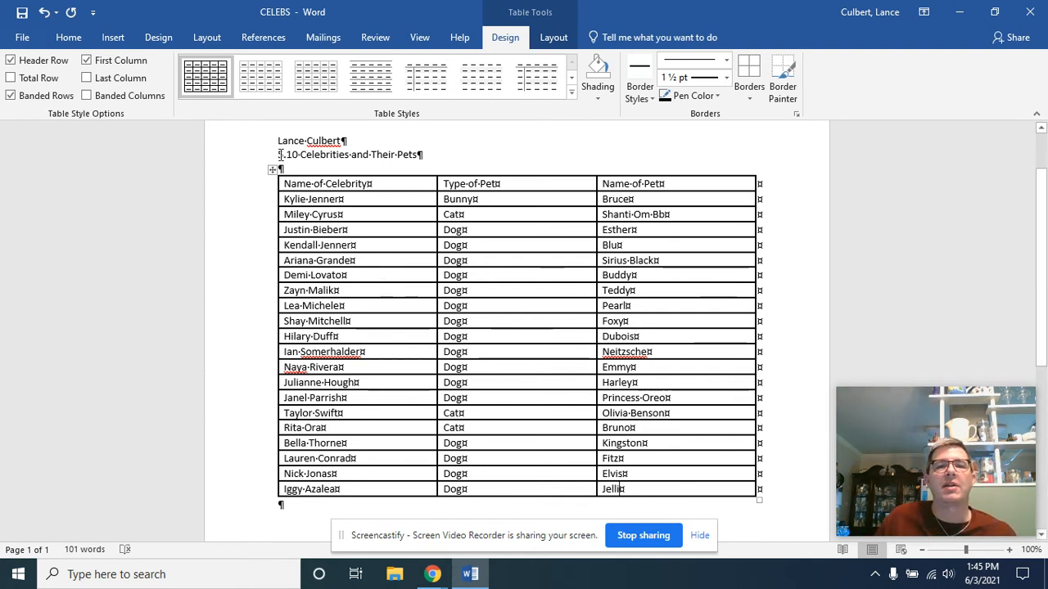
Step: Center the table's column headings and format them in bold italic
{"action": "left_click_drag", "start_coordinate": [383, 182], "coordinate": [626, 187]}
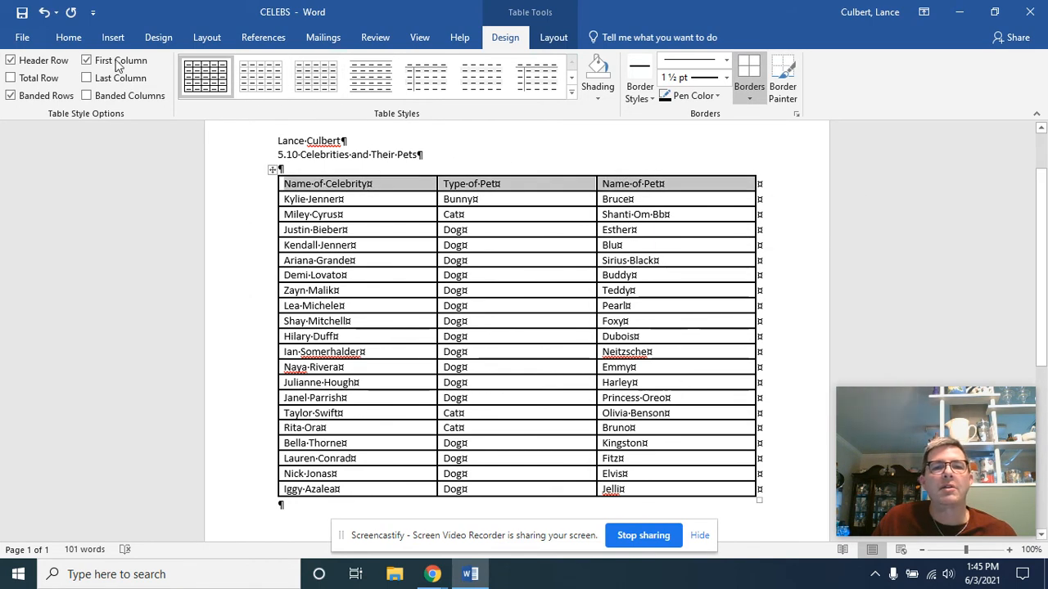
{"action": "left_click", "coordinate": [66, 41]}
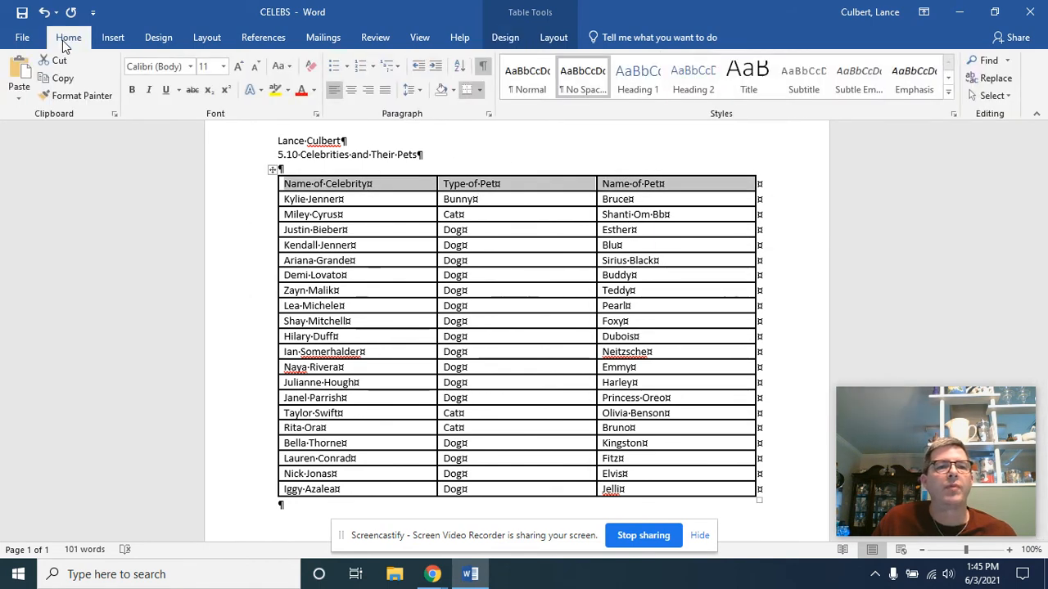
{"action": "left_click", "coordinate": [352, 91]}
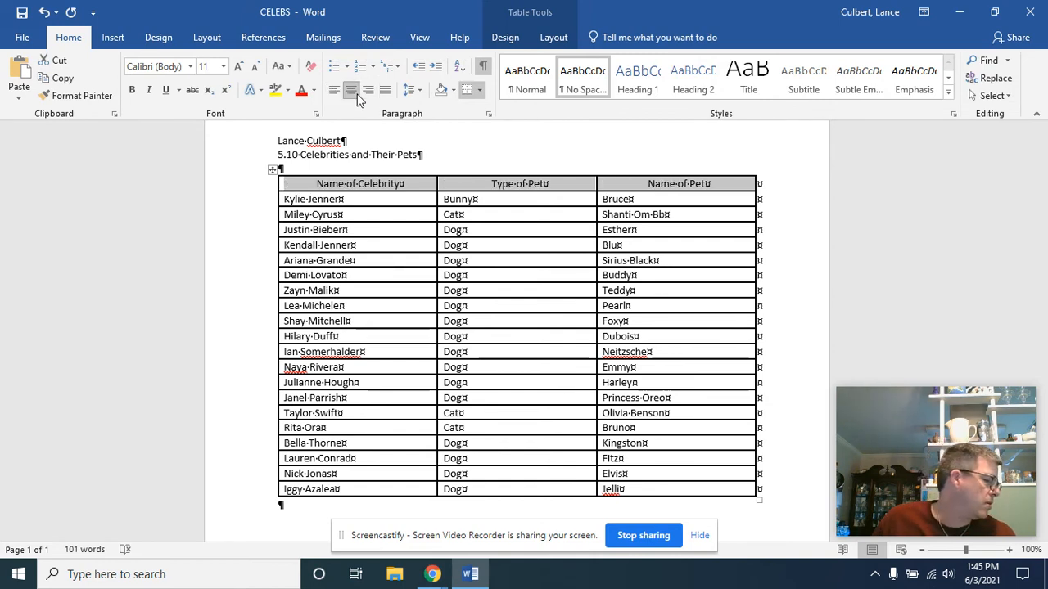
{"action": "left_click", "coordinate": [131, 90]}
{"action": "left_click", "coordinate": [149, 90]}
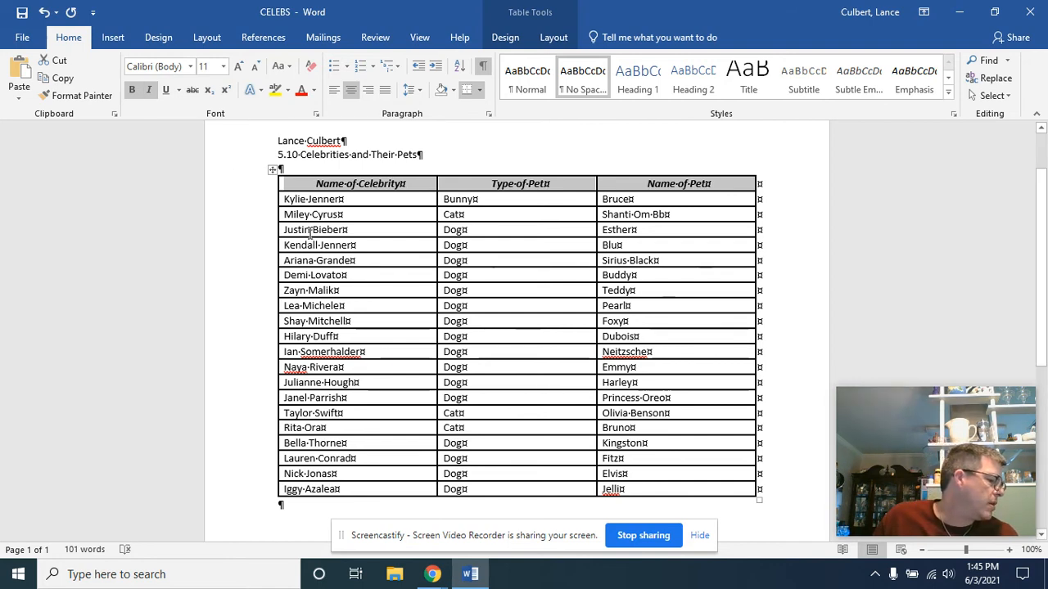
Step: Shade the three Cat rows, Miley Cyrus, Taylor Swift and Rita Ora, with a lighter blue theme color
{"action": "left_click_drag", "start_coordinate": [421, 214], "coordinate": [644, 215]}
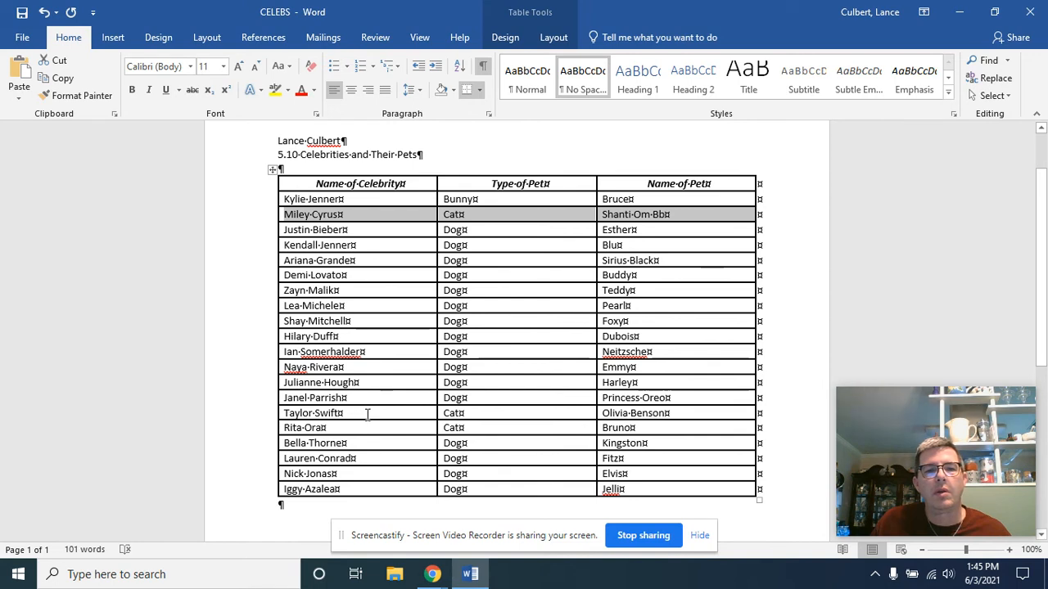
{"action": "left_click_drag", "start_coordinate": [375, 413], "coordinate": [485, 413]}
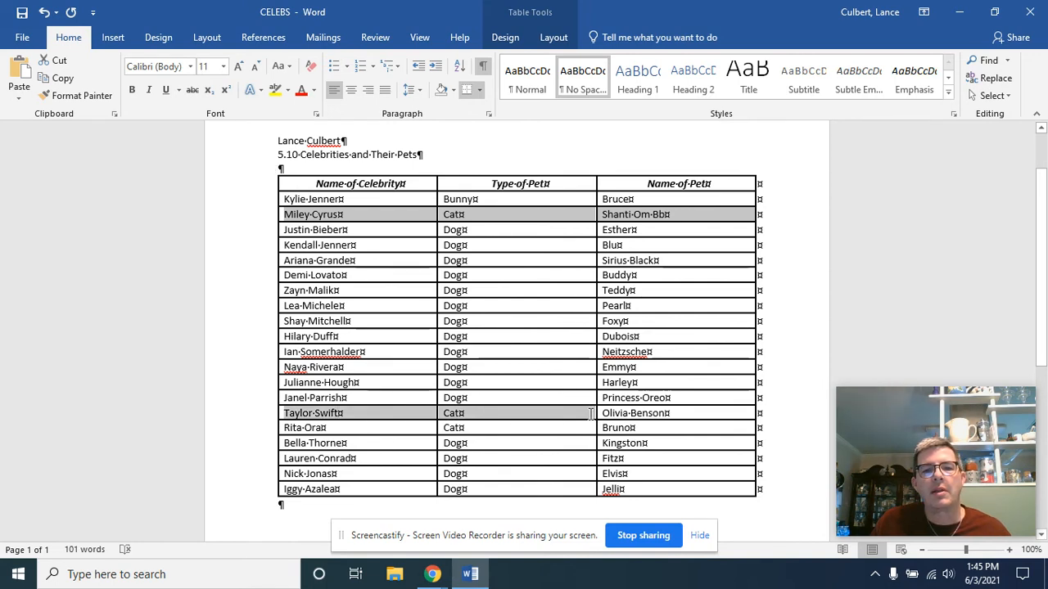
{"action": "left_click_drag", "start_coordinate": [591, 413], "coordinate": [654, 431]}
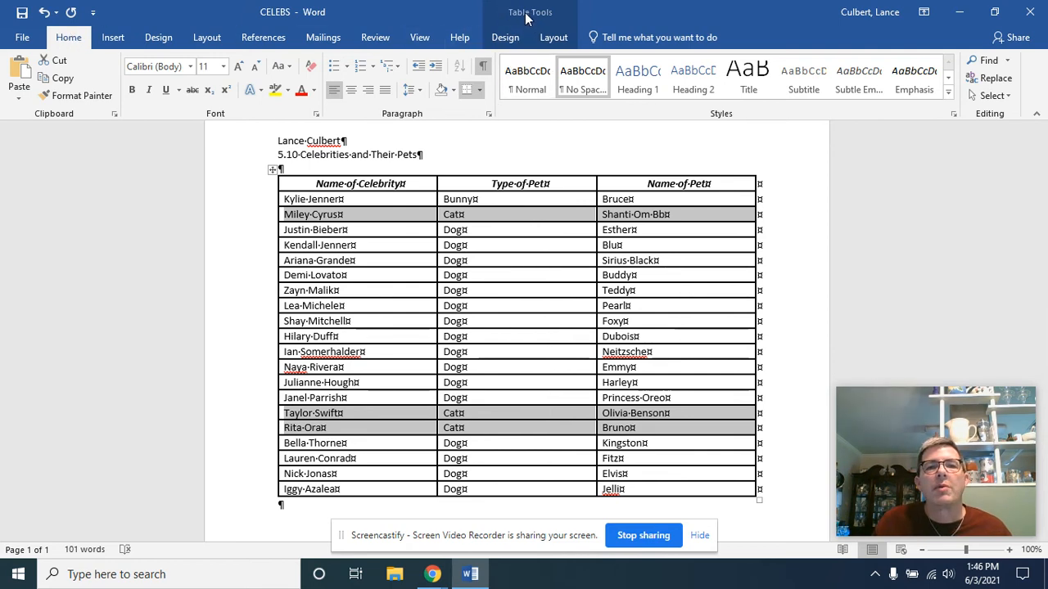
{"action": "left_click", "coordinate": [504, 41]}
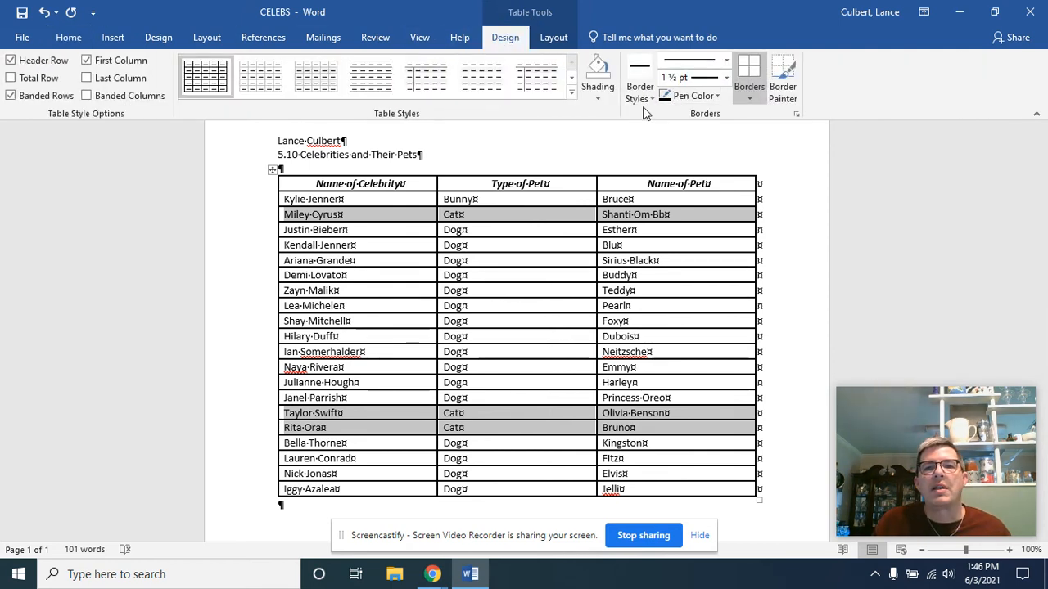
{"action": "left_click", "coordinate": [600, 98]}
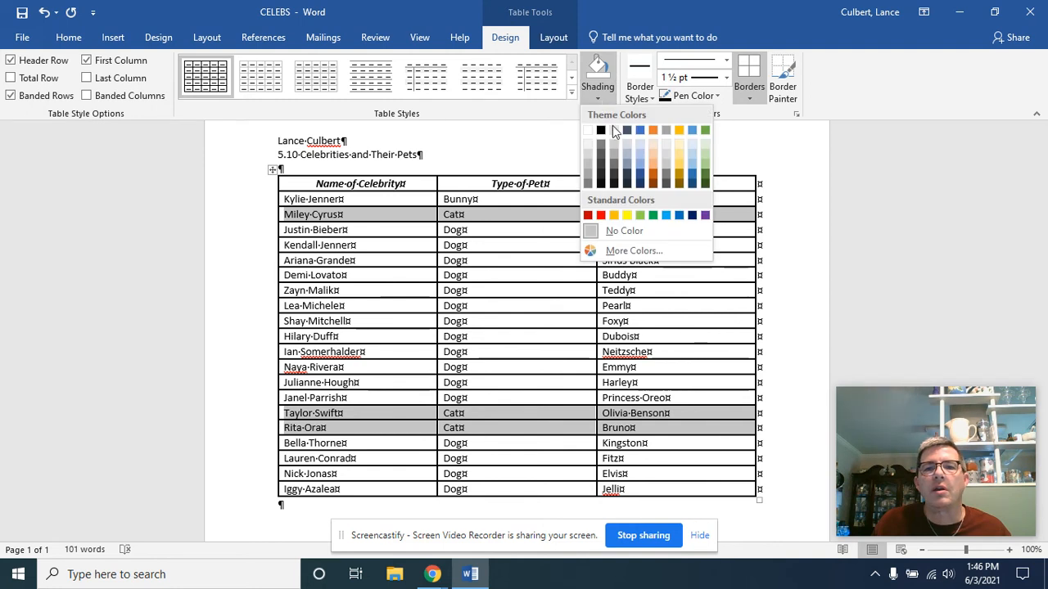
{"action": "left_click", "coordinate": [643, 166]}
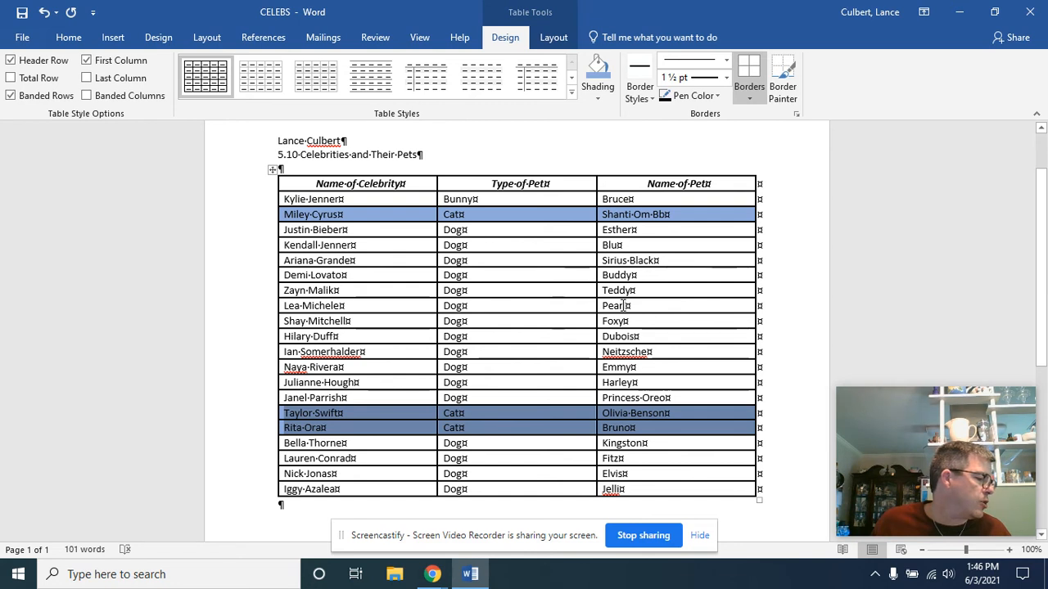
{"action": "left_click", "coordinate": [589, 331]}
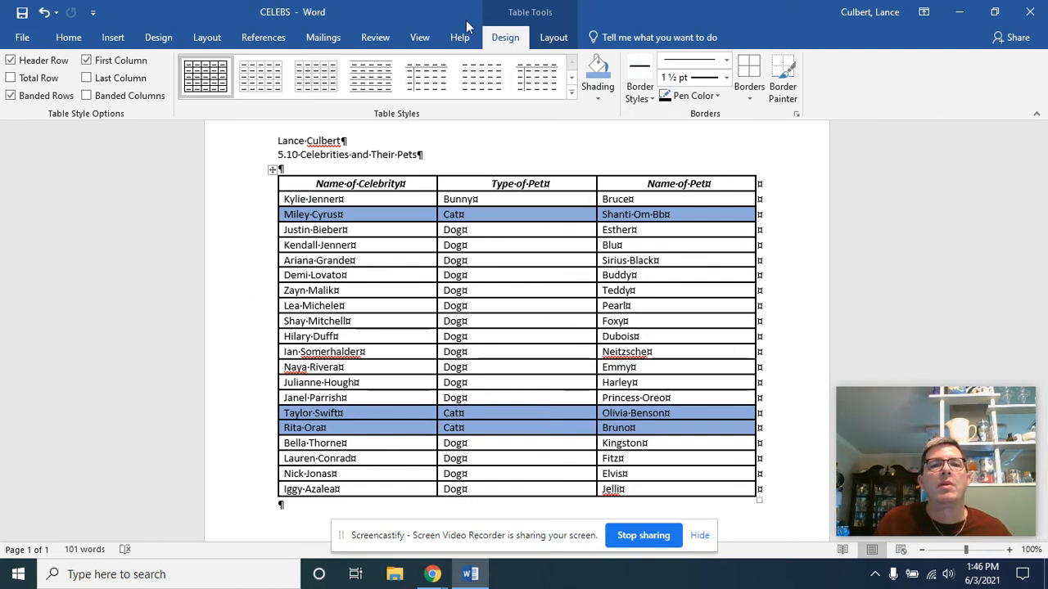
Step: Insert a row above the column headings and merge its three cells into one
{"action": "left_click", "coordinate": [554, 37]}
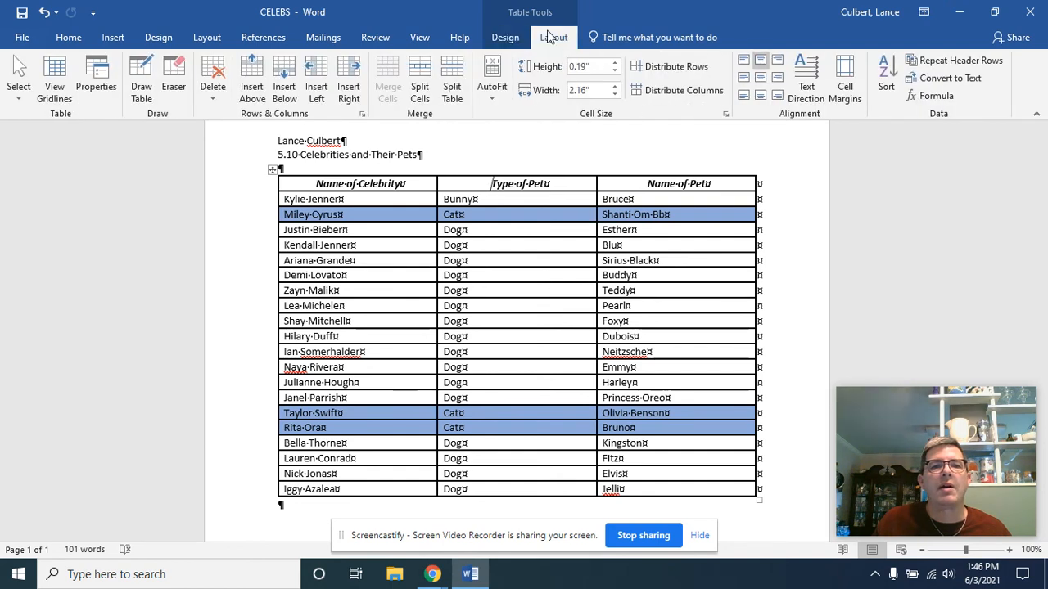
{"action": "left_click", "coordinate": [253, 92]}
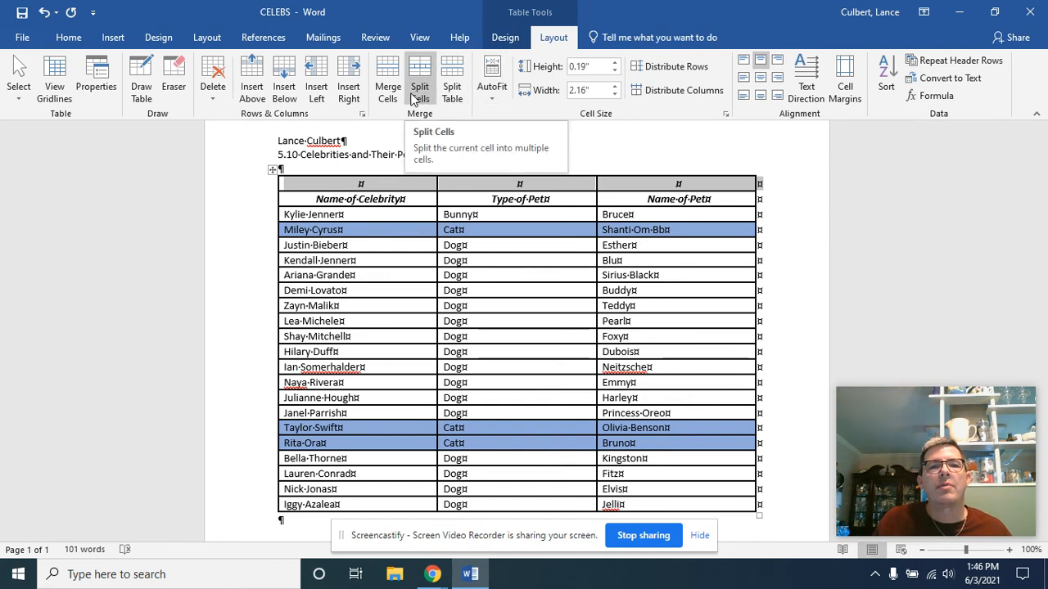
{"action": "left_click", "coordinate": [384, 78]}
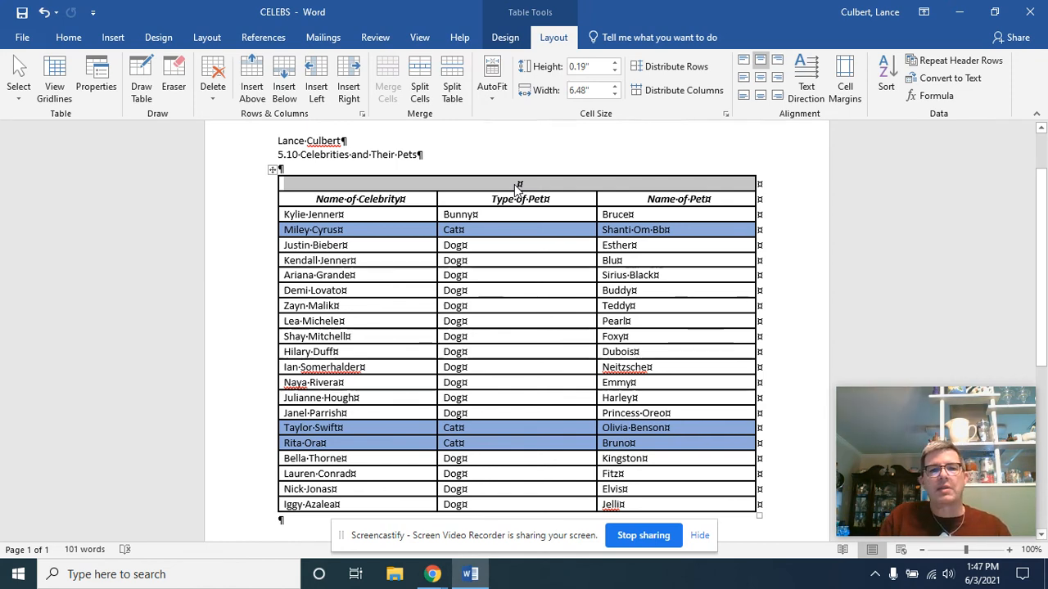
Step: Enter the table title Celebrities and Their Pets in the merged top row
{"action": "type", "text": "Celebrities"}
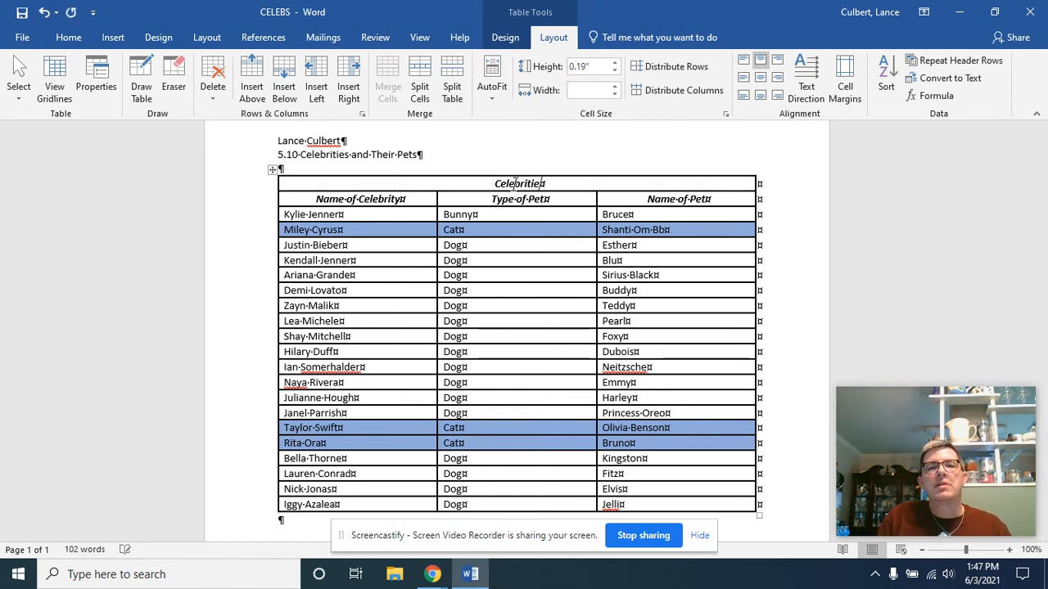
{"action": "type", "text": " and Their Pets"}
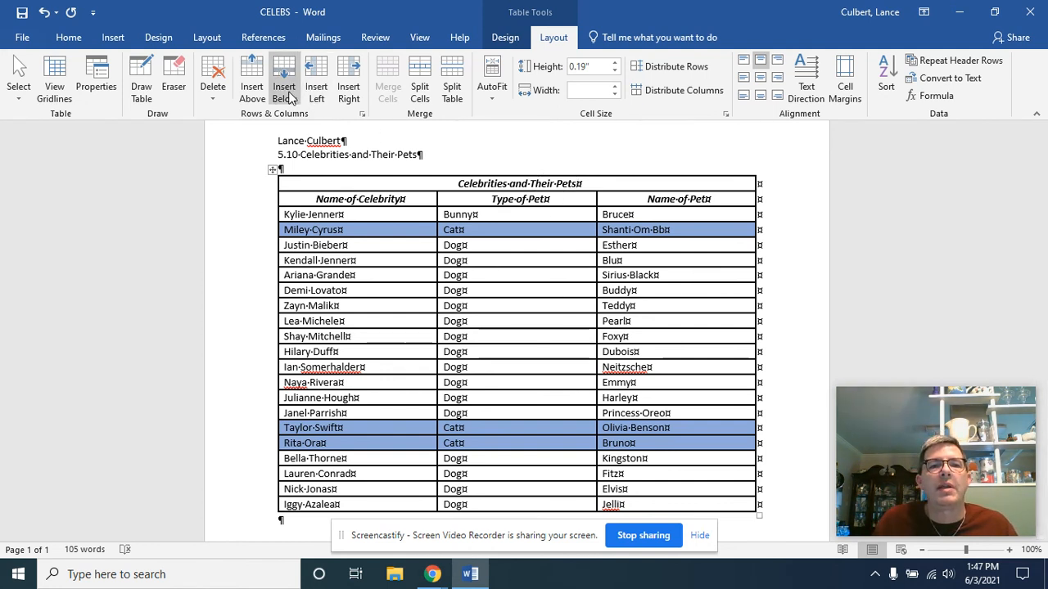
Step: Insert a blank row directly below the Celebrities and Their Pets title row
{"action": "left_click", "coordinate": [490, 202]}
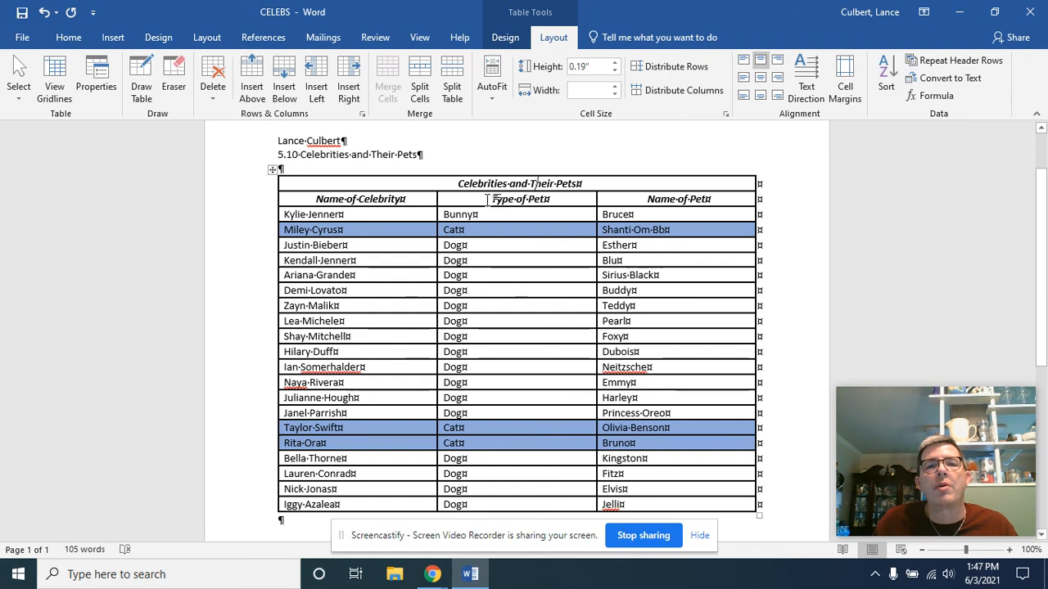
{"action": "left_click", "coordinate": [558, 183]}
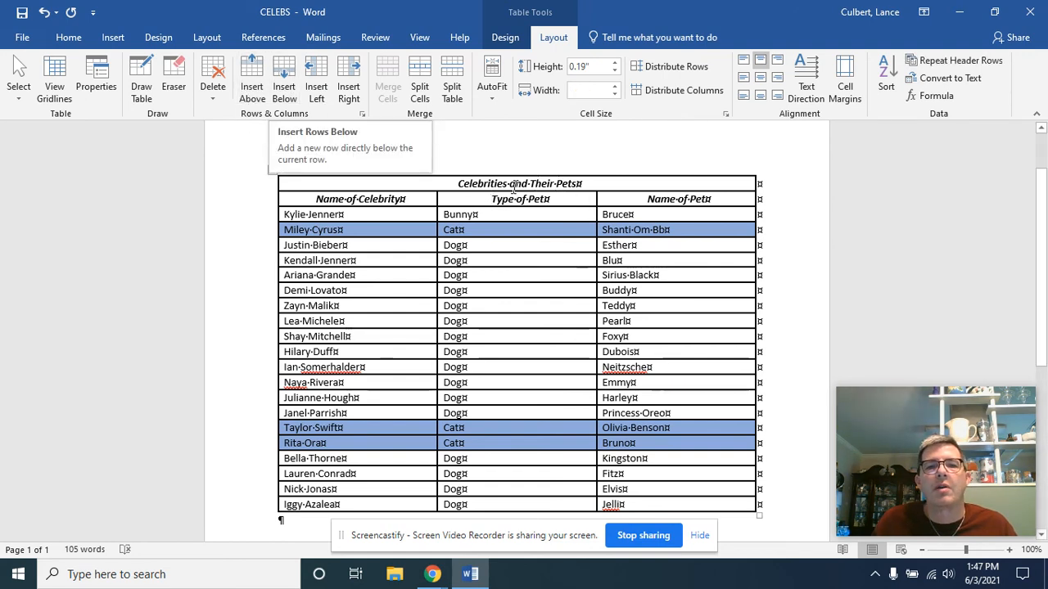
{"action": "left_click", "coordinate": [284, 89]}
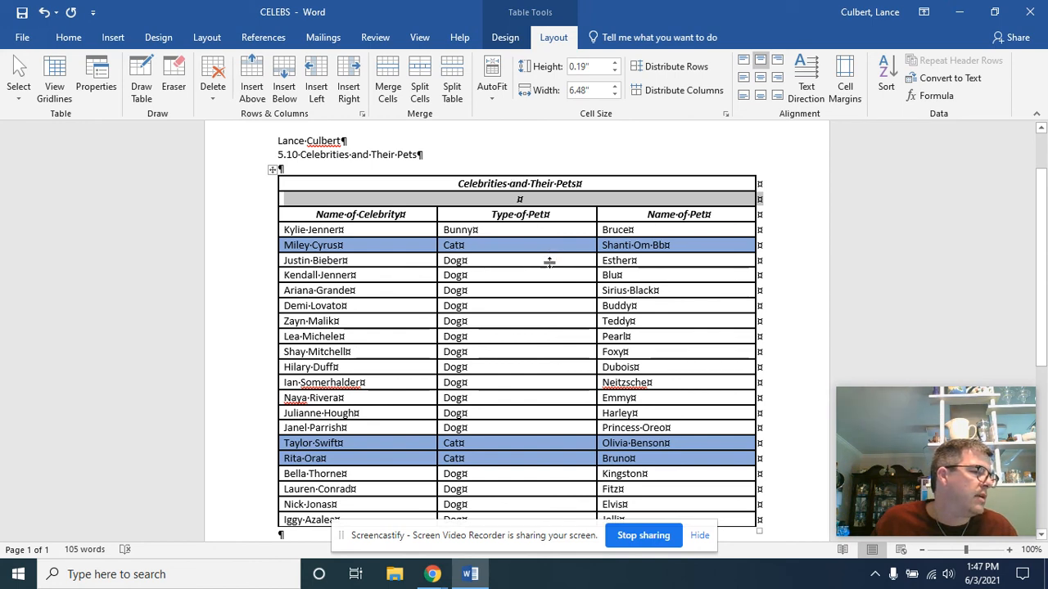
Step: Add a new row after the Iggy Azalea row at the table's end and merge its three cells into one
{"action": "scroll", "coordinate": [549, 262], "scroll_direction": "down", "scroll_amount": 2}
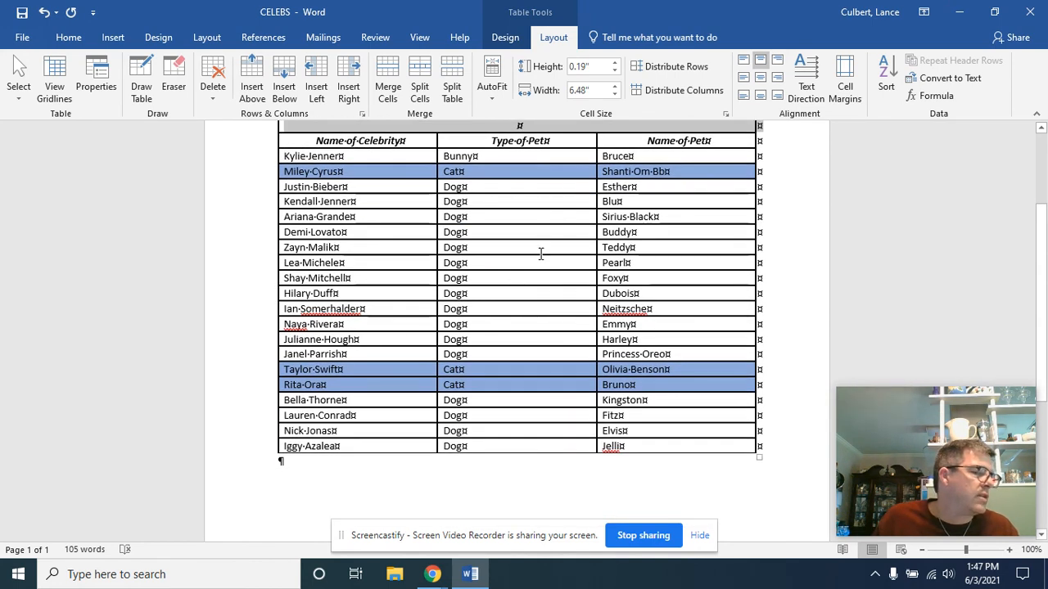
{"action": "left_click", "coordinate": [607, 446]}
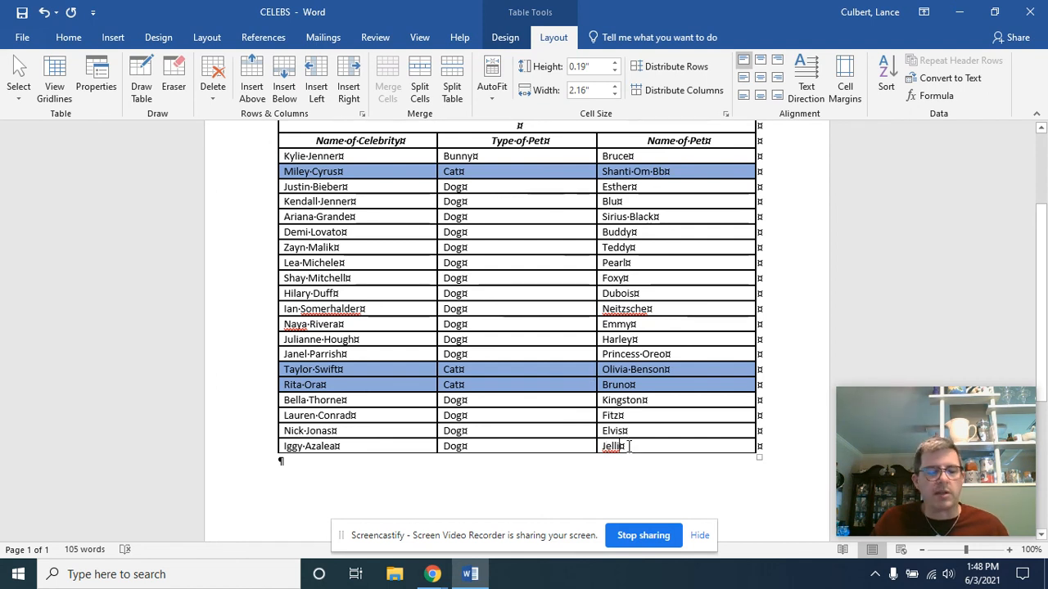
{"action": "key", "text": "Tab"}
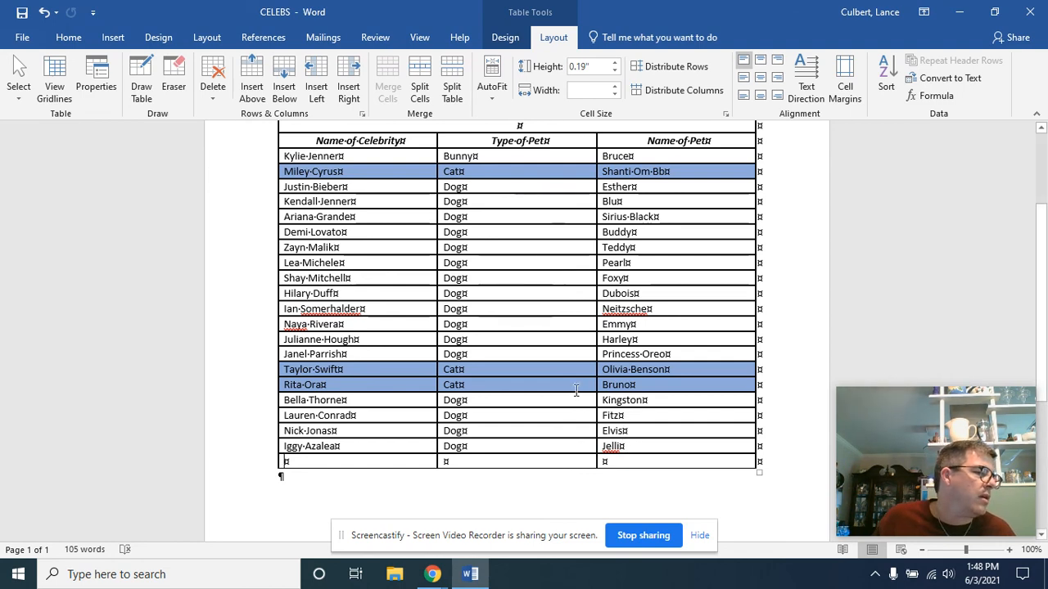
{"action": "left_click_drag", "start_coordinate": [429, 462], "coordinate": [611, 464]}
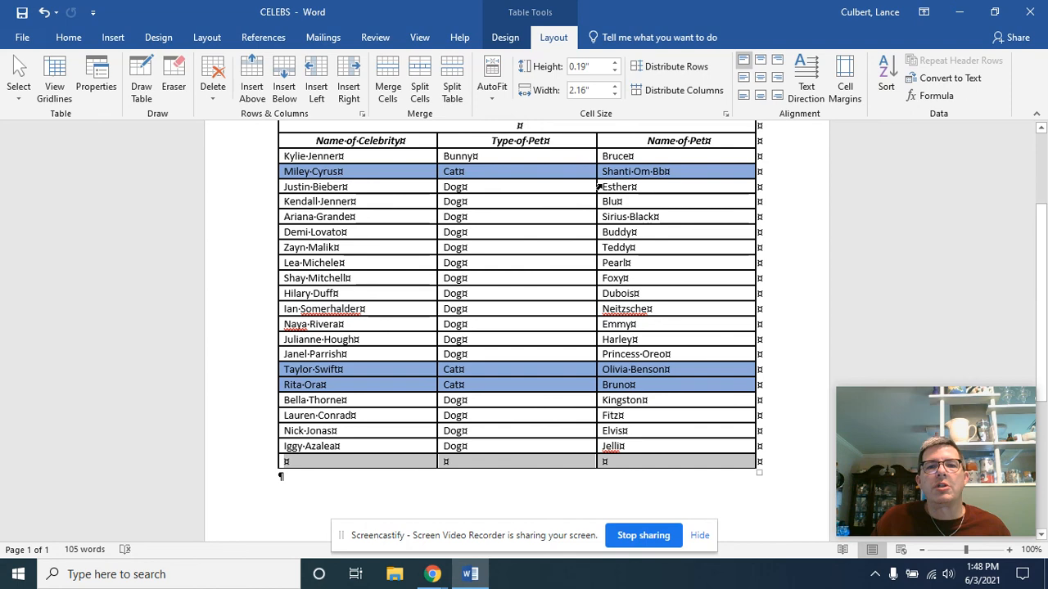
{"action": "left_click", "coordinate": [396, 90]}
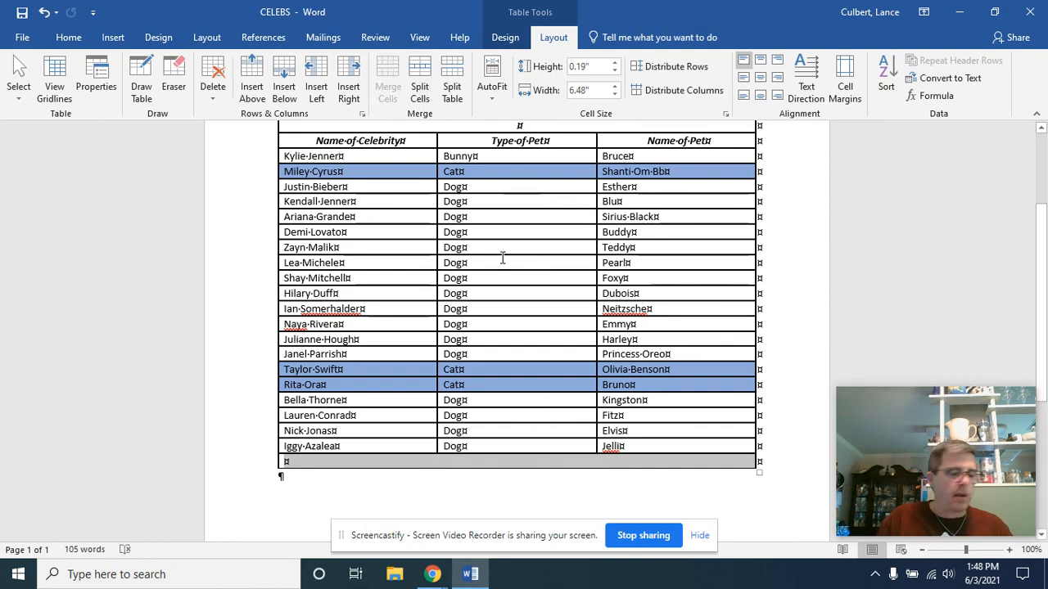
Step: Enter "My favorite dog name on this list is Sirius Black." in the merged last row and close the document
{"action": "type", "text": "My fav"}
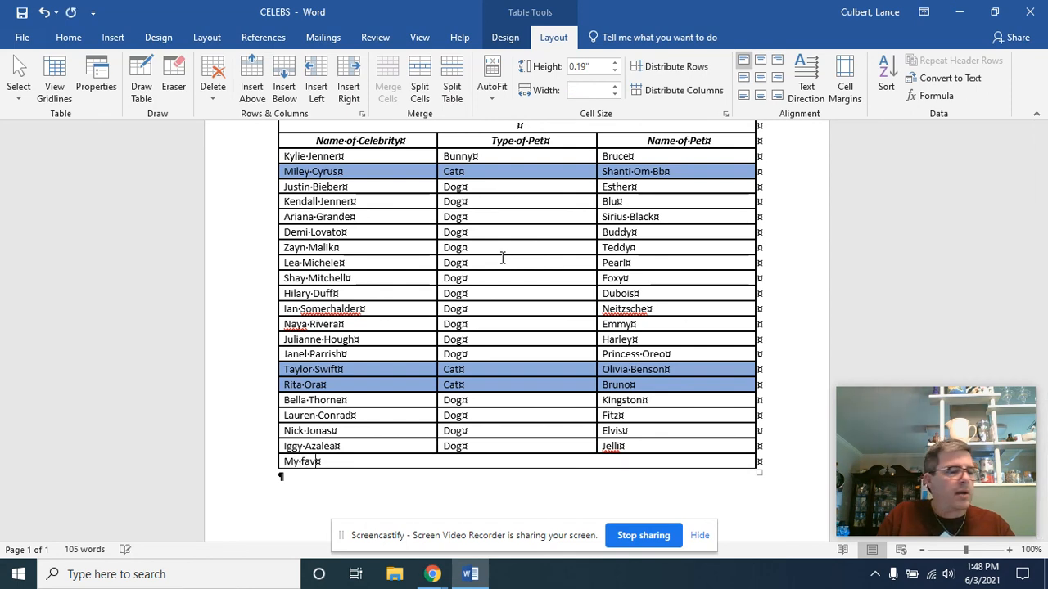
{"action": "type", "text": "orite dog"}
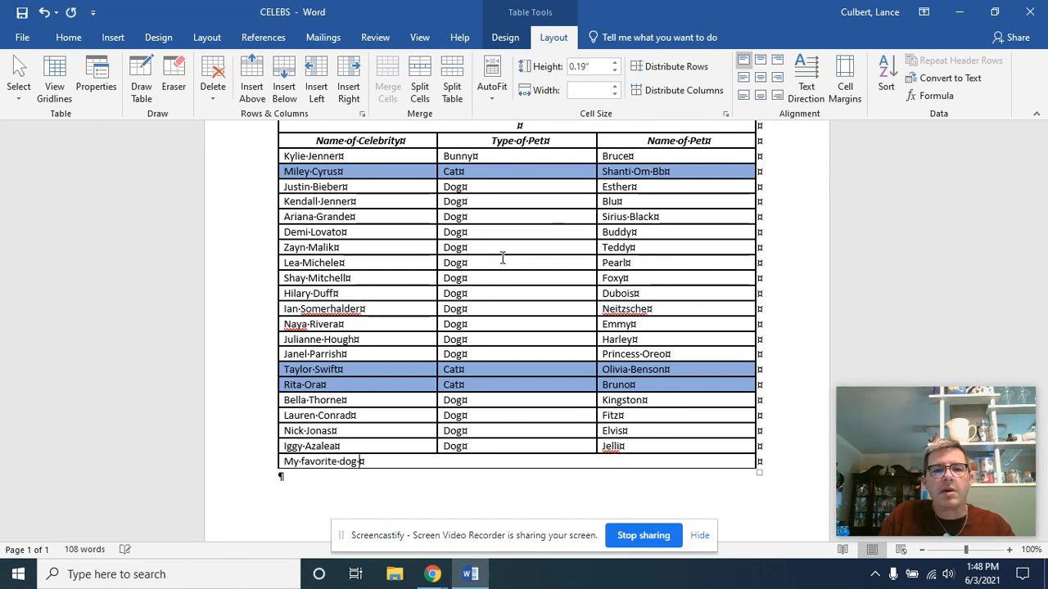
{"action": "type", "text": " name on this "}
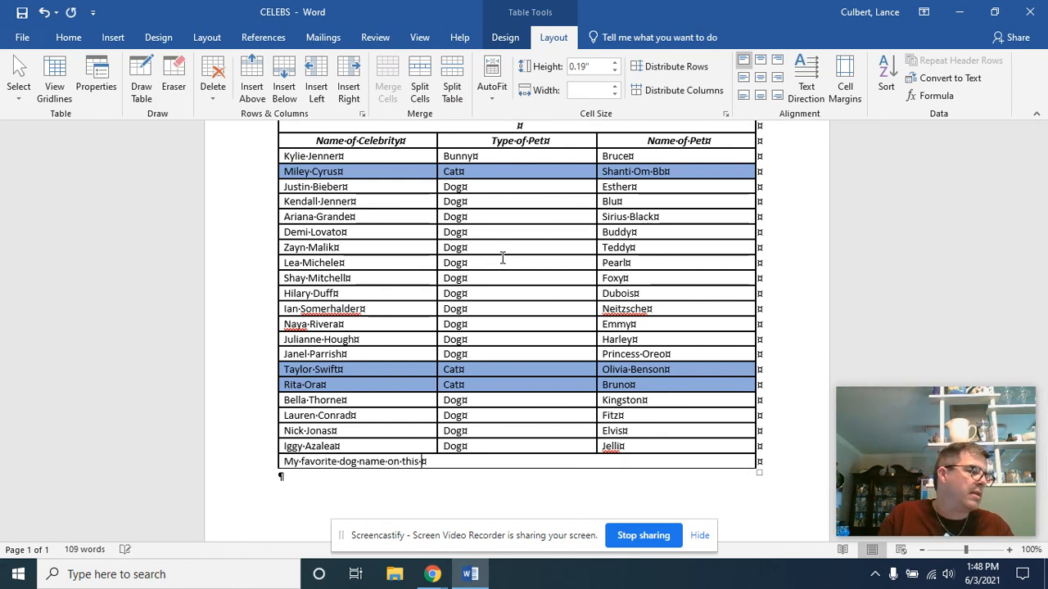
{"action": "type", "text": "list is Siri"}
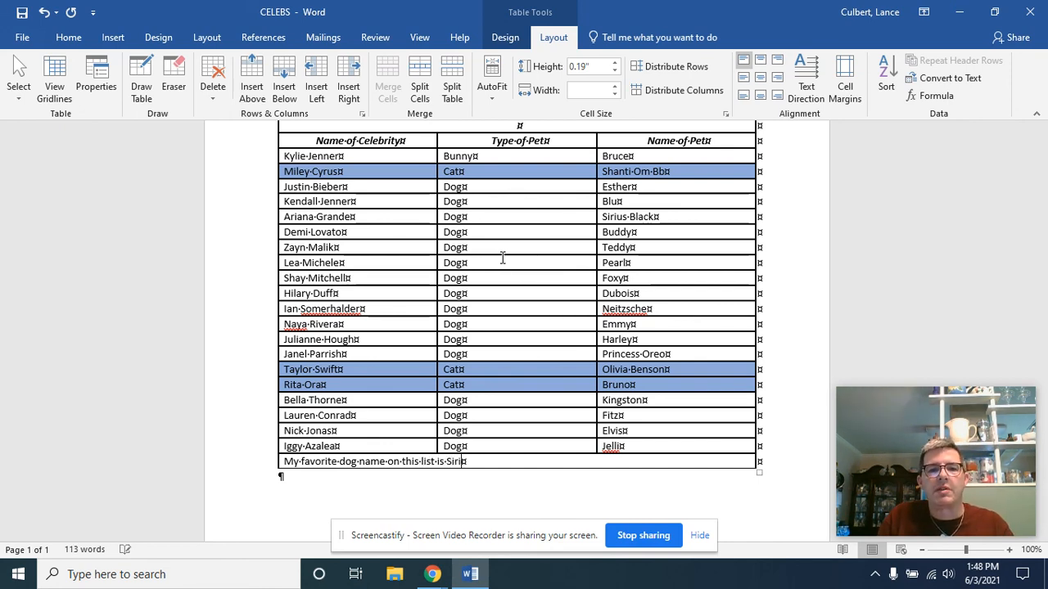
{"action": "type", "text": "us Black"}
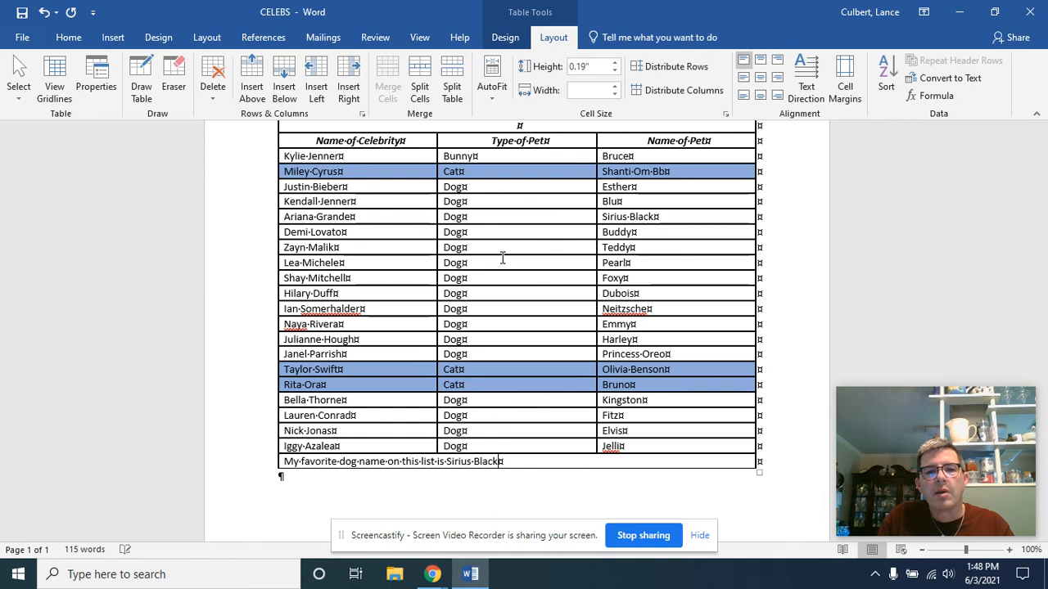
{"action": "type", "text": "."}
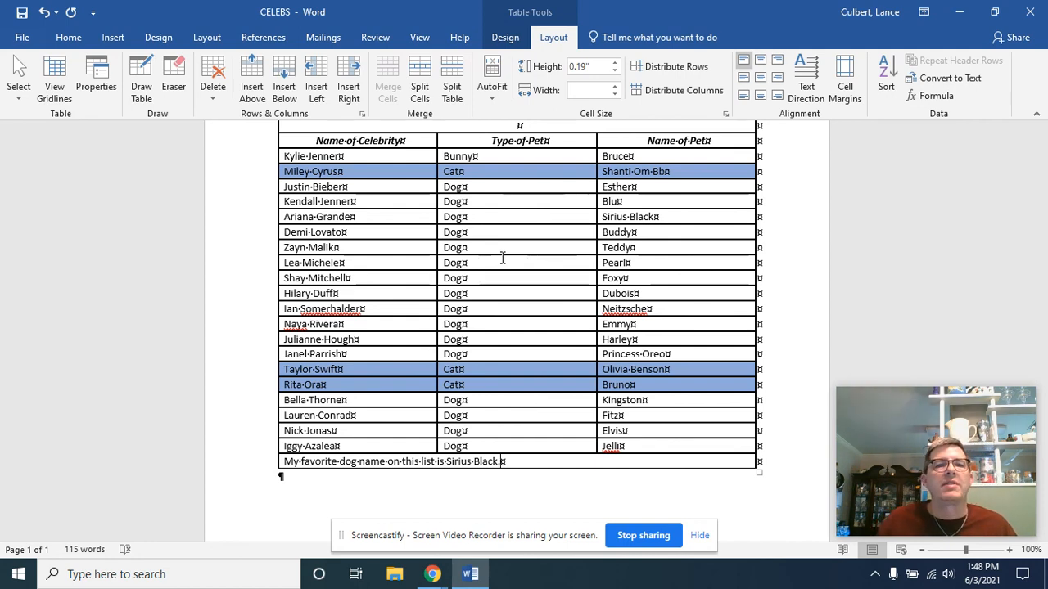
{"action": "left_click", "coordinate": [1030, 11]}
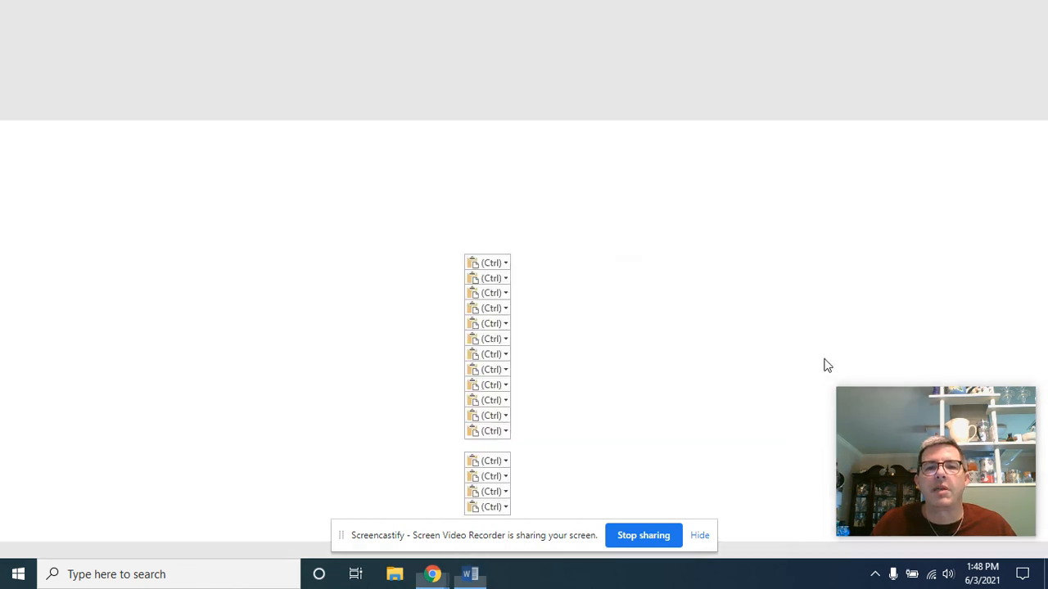